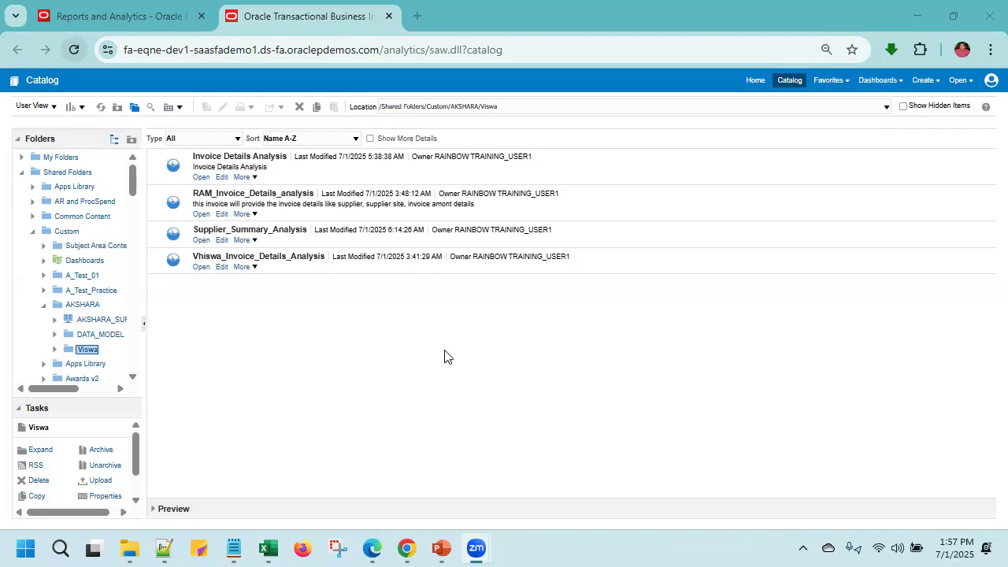
{"action": "left_click", "coordinate": [118, 16]}
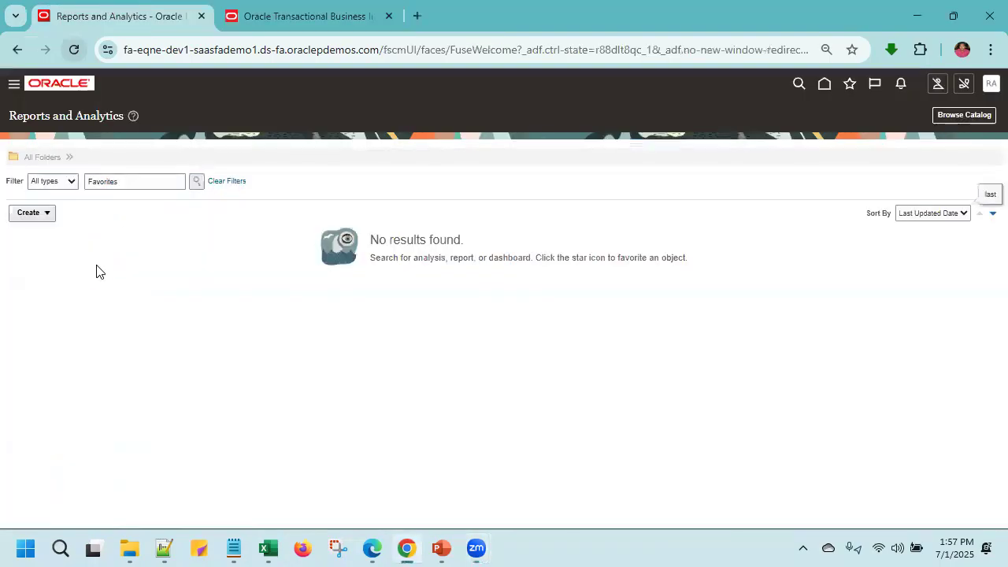
{"action": "left_click", "coordinate": [39, 222]}
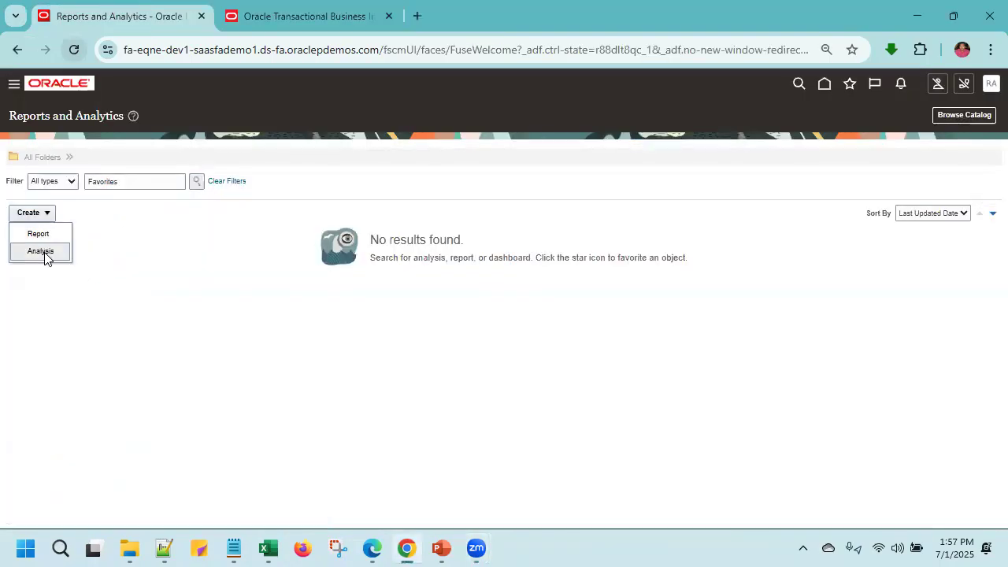
{"action": "left_click", "coordinate": [44, 252]}
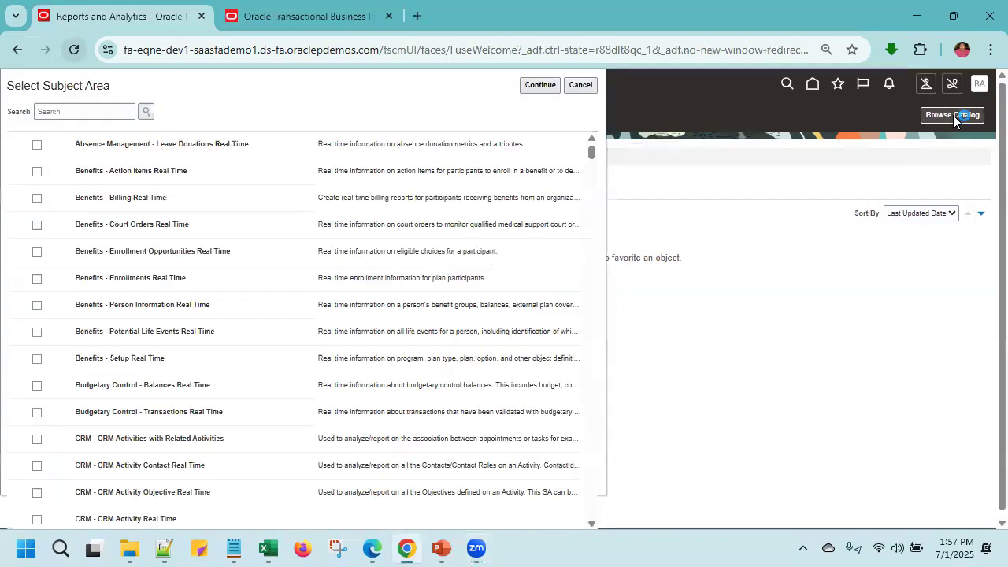
{"action": "left_click", "coordinate": [953, 115]}
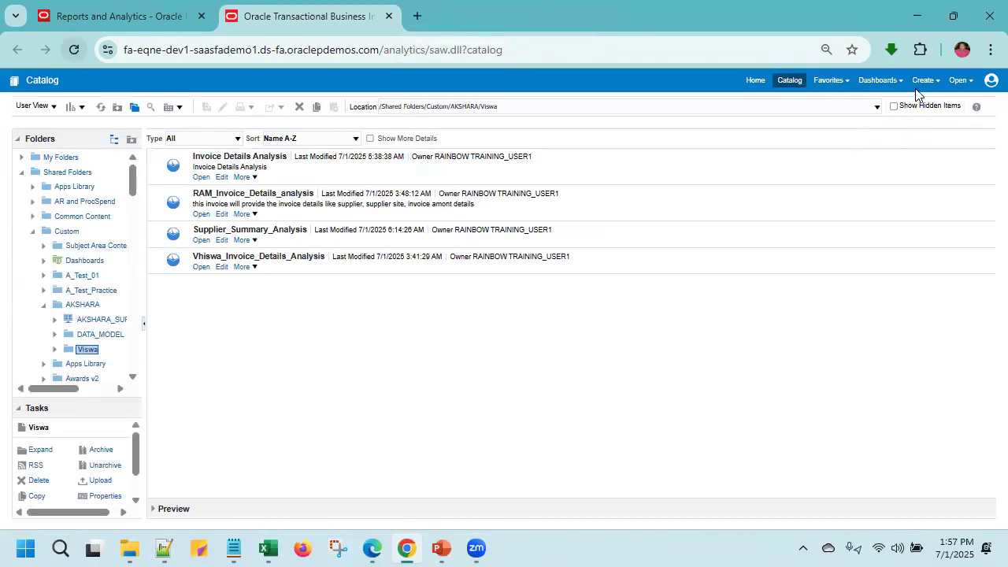
- Create a new analysis from the catalog using the Payables Invoices - Transactions Real Time subject area
{"action": "left_click", "coordinate": [923, 80]}
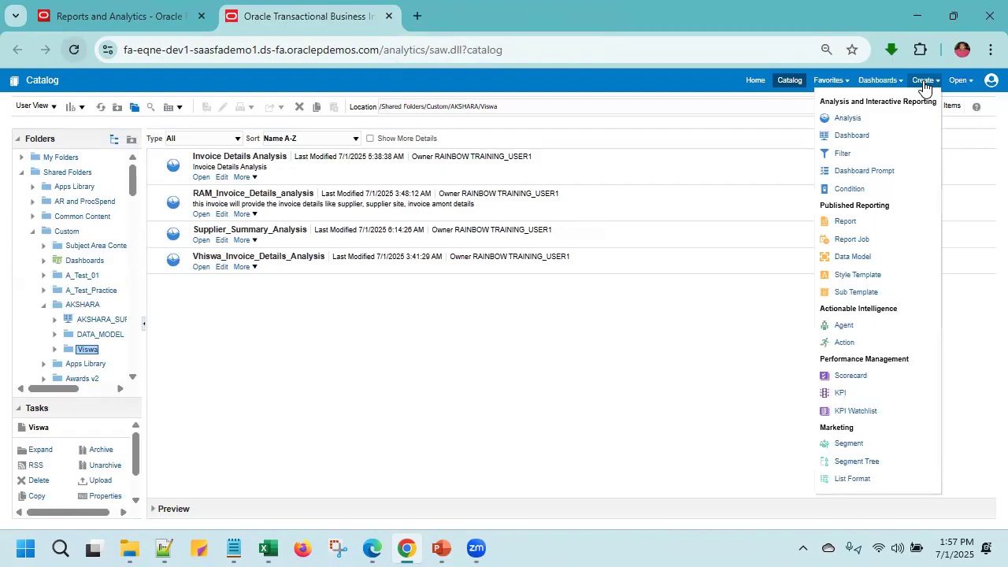
{"action": "left_click", "coordinate": [848, 118]}
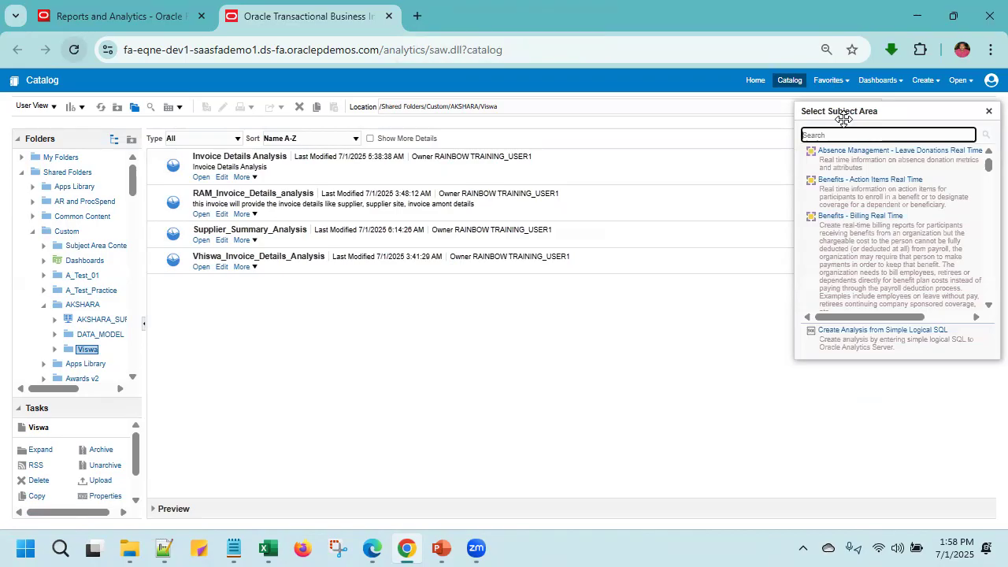
{"action": "type", "text": "invoice"}
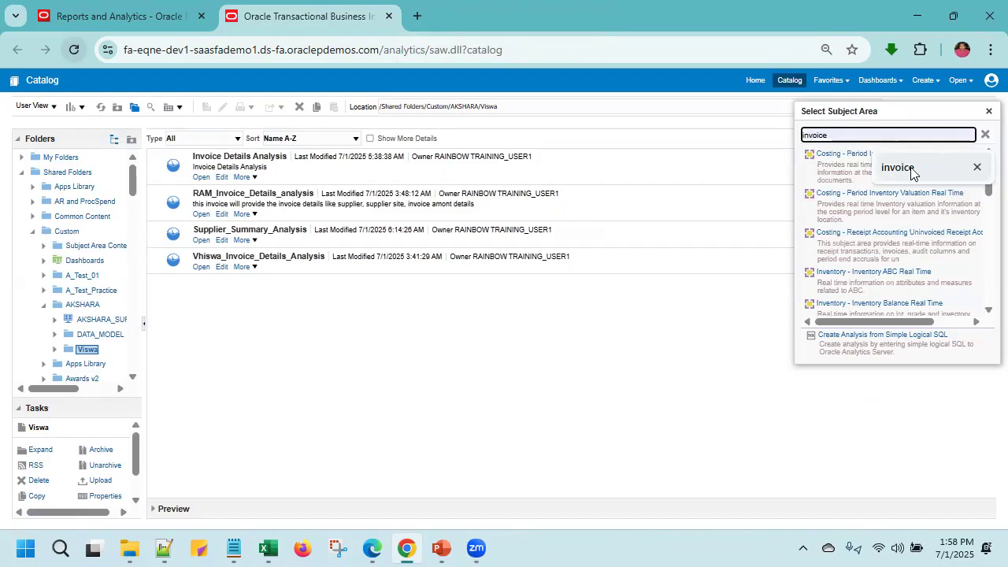
{"action": "left_click", "coordinate": [910, 169]}
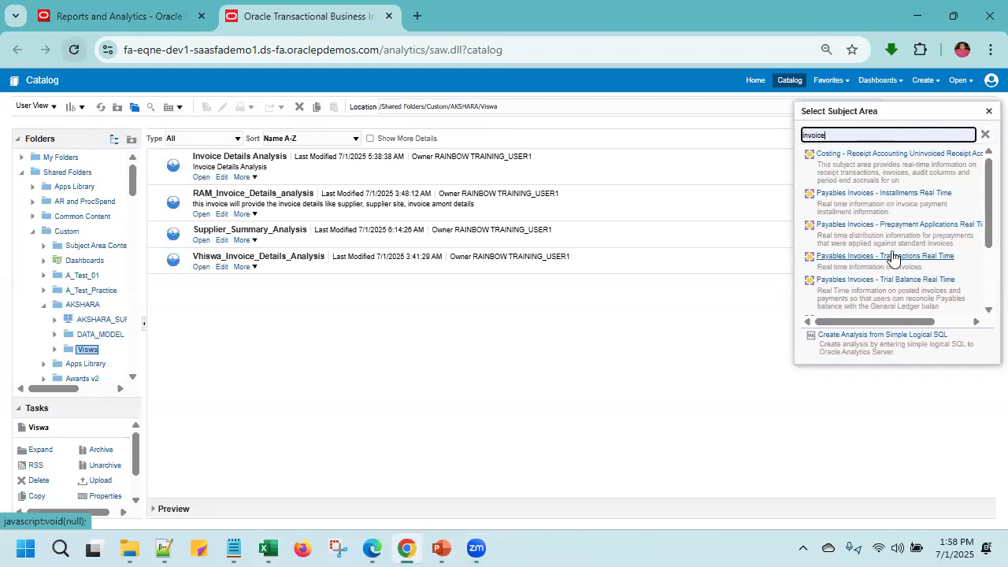
{"action": "left_click", "coordinate": [915, 256]}
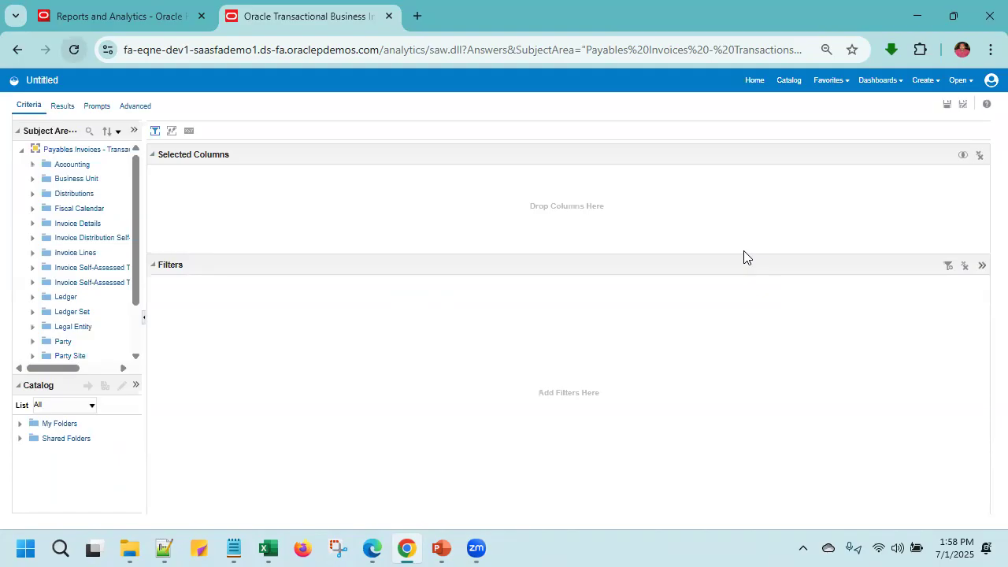
{"action": "left_click", "coordinate": [22, 151]}
{"action": "left_click", "coordinate": [22, 150]}
{"action": "left_click", "coordinate": [33, 166]}
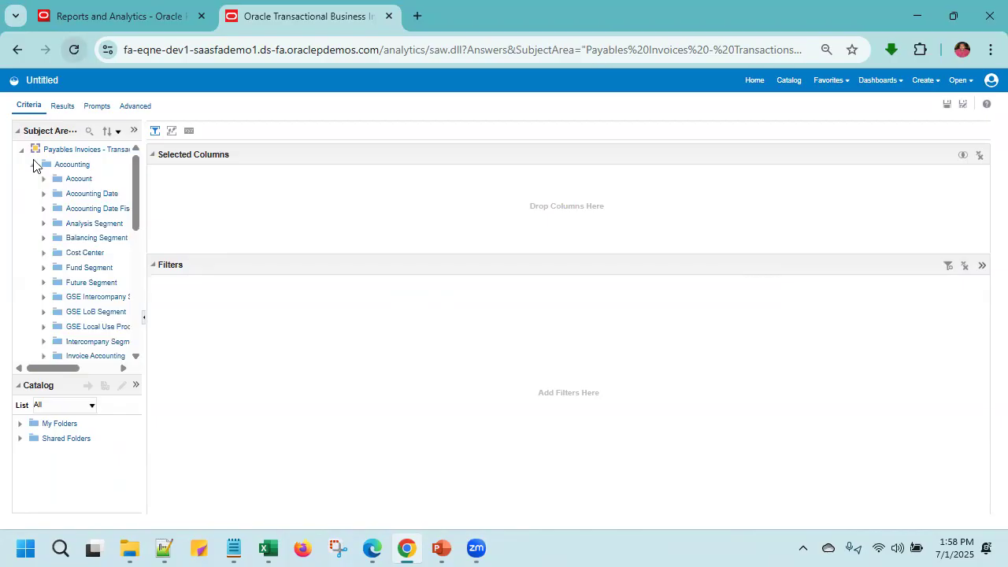
{"action": "left_click", "coordinate": [32, 165]}
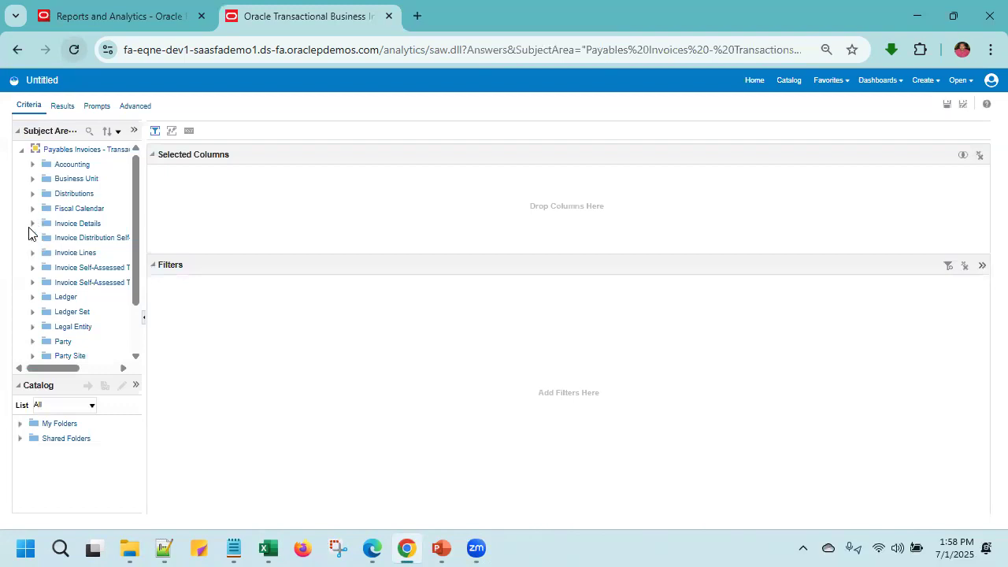
- Add the Invoice Number and Invoice ID columns from General Information under Invoice Details to the analysis
{"action": "left_click", "coordinate": [30, 222]}
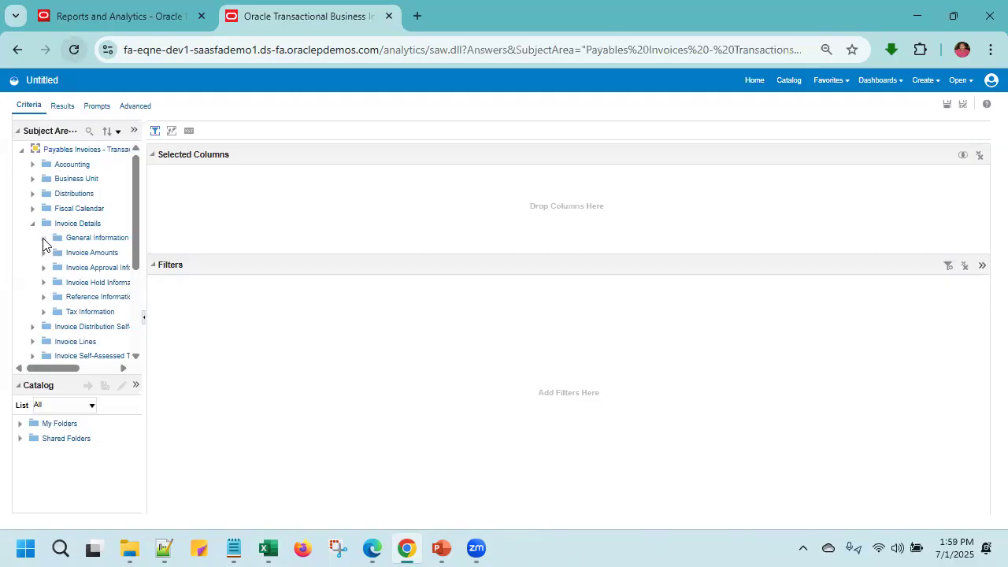
{"action": "left_click", "coordinate": [44, 238]}
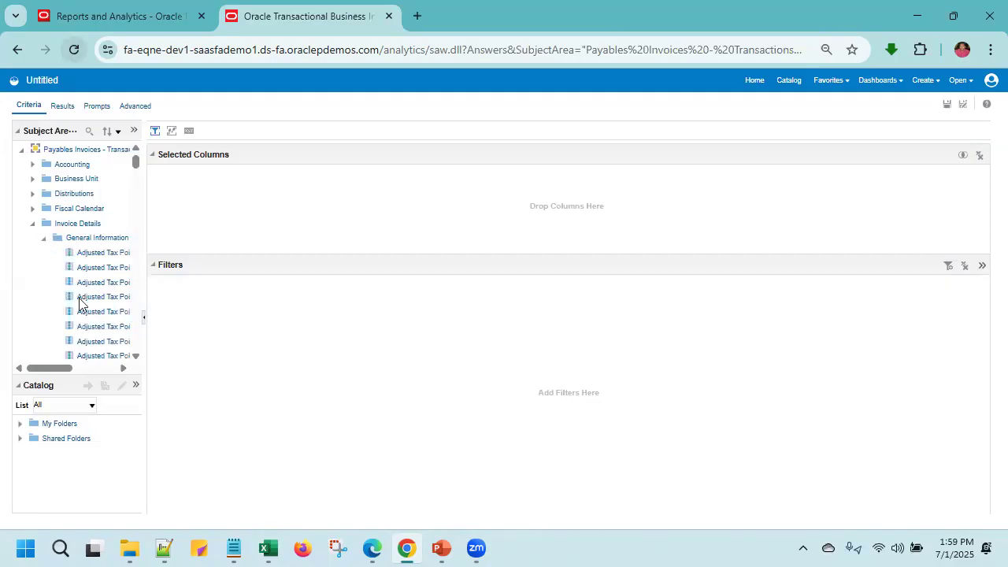
{"action": "scroll", "coordinate": [81, 301], "scroll_direction": "down", "scroll_amount": 10}
{"action": "scroll", "coordinate": [79, 304], "scroll_direction": "down", "scroll_amount": 8}
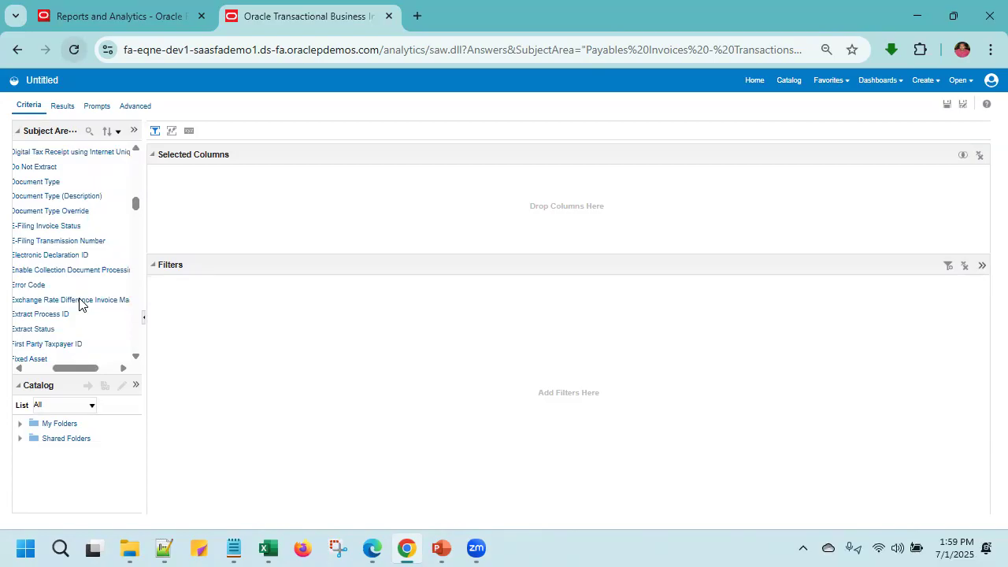
{"action": "scroll", "coordinate": [79, 305], "scroll_direction": "down", "scroll_amount": 8}
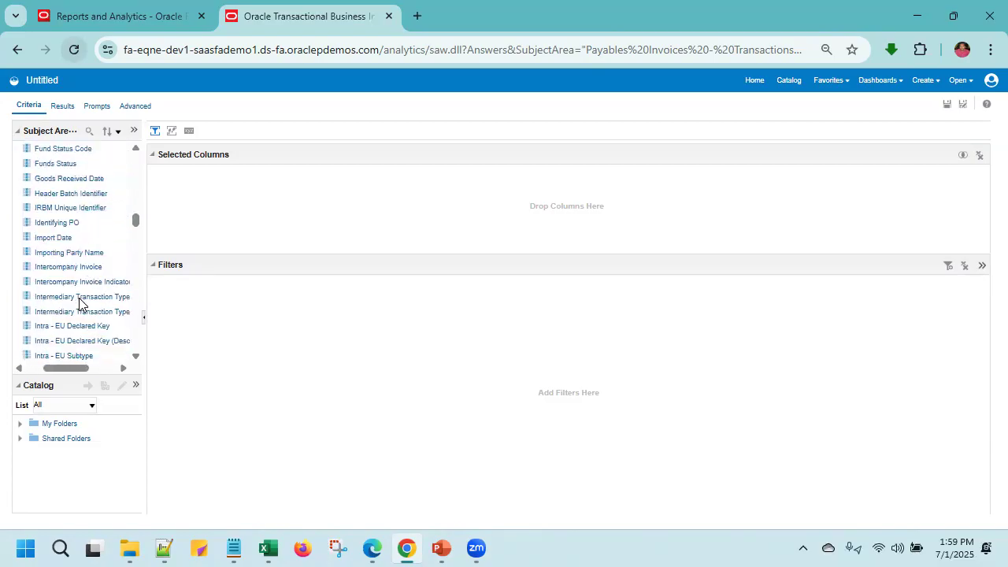
{"action": "scroll", "coordinate": [79, 305], "scroll_direction": "down", "scroll_amount": 1}
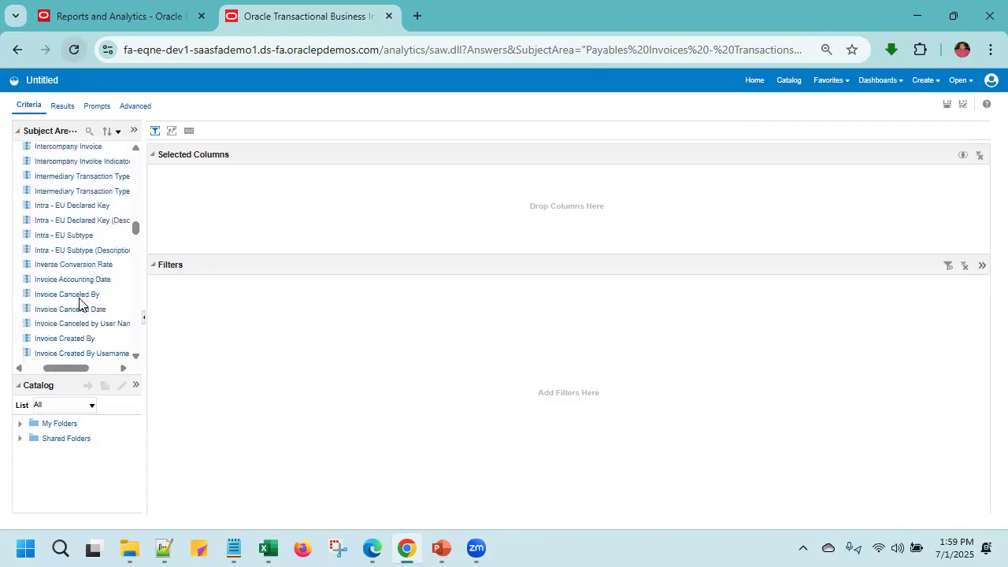
{"action": "scroll", "coordinate": [78, 303], "scroll_direction": "up", "scroll_amount": 3}
{"action": "scroll", "coordinate": [78, 303], "scroll_direction": "up", "scroll_amount": 4}
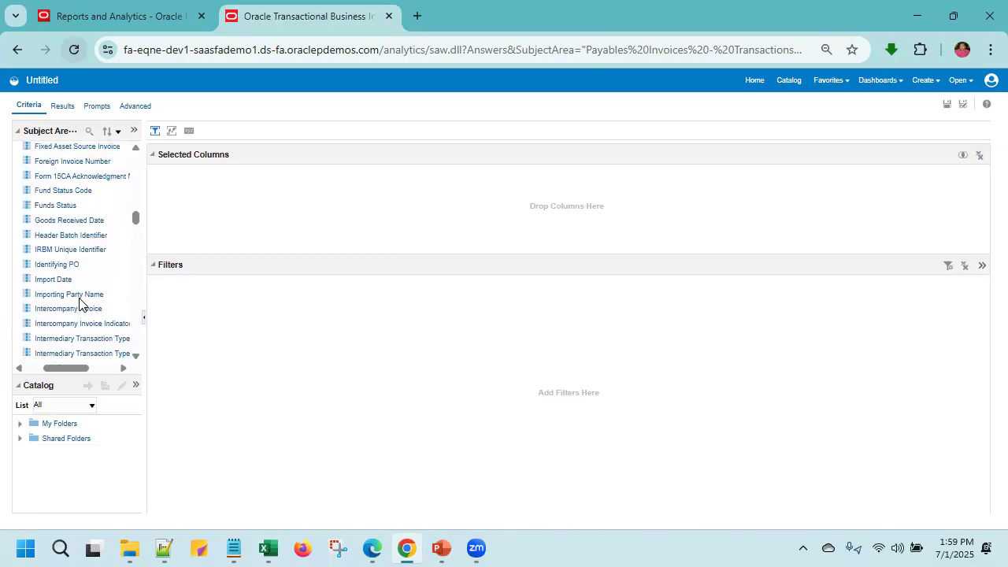
{"action": "scroll", "coordinate": [79, 305], "scroll_direction": "up", "scroll_amount": 3}
{"action": "scroll", "coordinate": [79, 305], "scroll_direction": "down", "scroll_amount": 12}
{"action": "scroll", "coordinate": [79, 303], "scroll_direction": "down", "scroll_amount": 6}
{"action": "scroll", "coordinate": [74, 296], "scroll_direction": "up", "scroll_amount": 3}
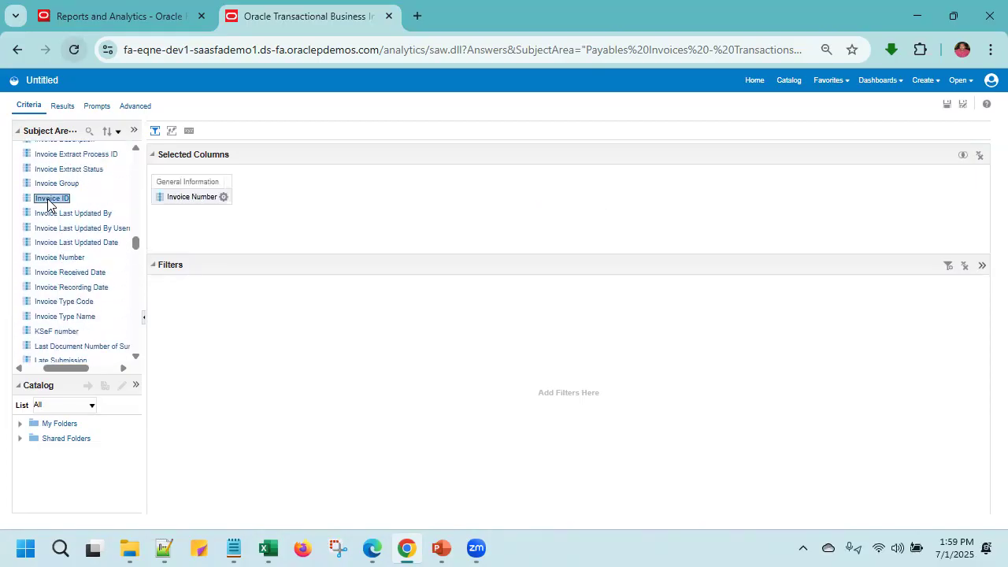
- Add the Supplier or Party Name column from General Information to the analysis
{"action": "scroll", "coordinate": [69, 303], "scroll_direction": "down", "scroll_amount": 10}
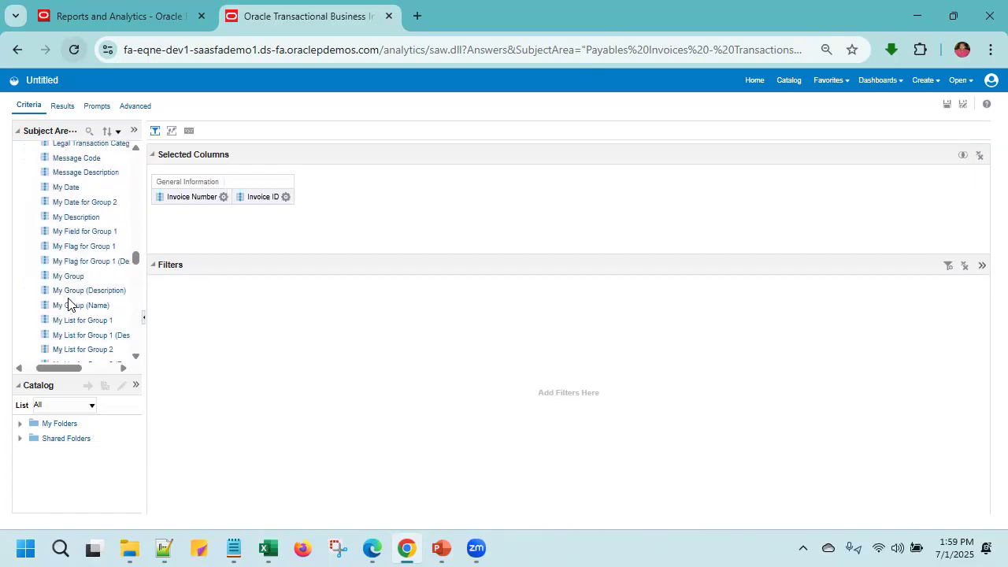
{"action": "scroll", "coordinate": [69, 303], "scroll_direction": "down", "scroll_amount": 10}
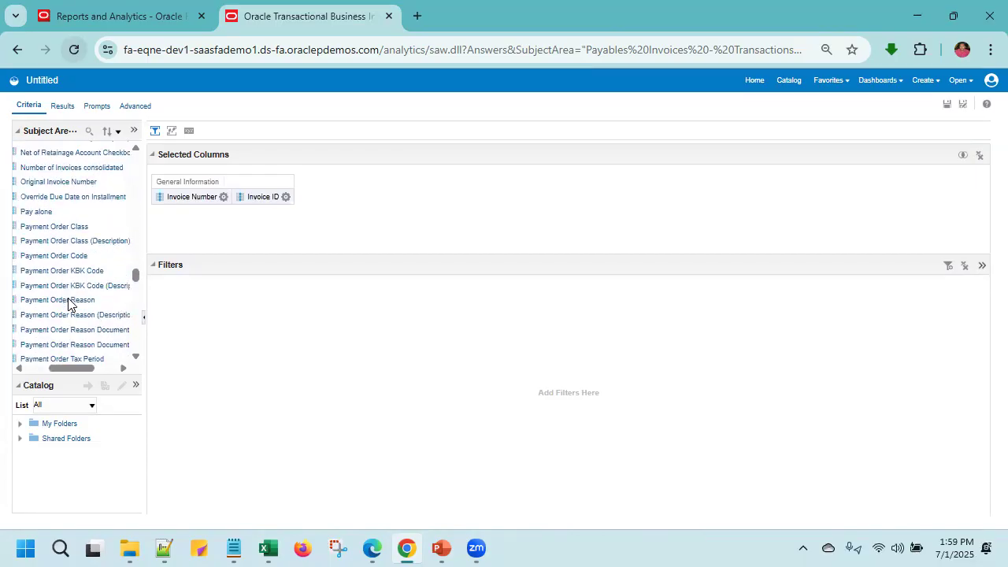
{"action": "scroll", "coordinate": [68, 303], "scroll_direction": "down", "scroll_amount": 10}
{"action": "scroll", "coordinate": [68, 303], "scroll_direction": "up", "scroll_amount": 3}
{"action": "scroll", "coordinate": [68, 303], "scroll_direction": "down", "scroll_amount": 1}
{"action": "scroll", "coordinate": [68, 304], "scroll_direction": "up", "scroll_amount": 2}
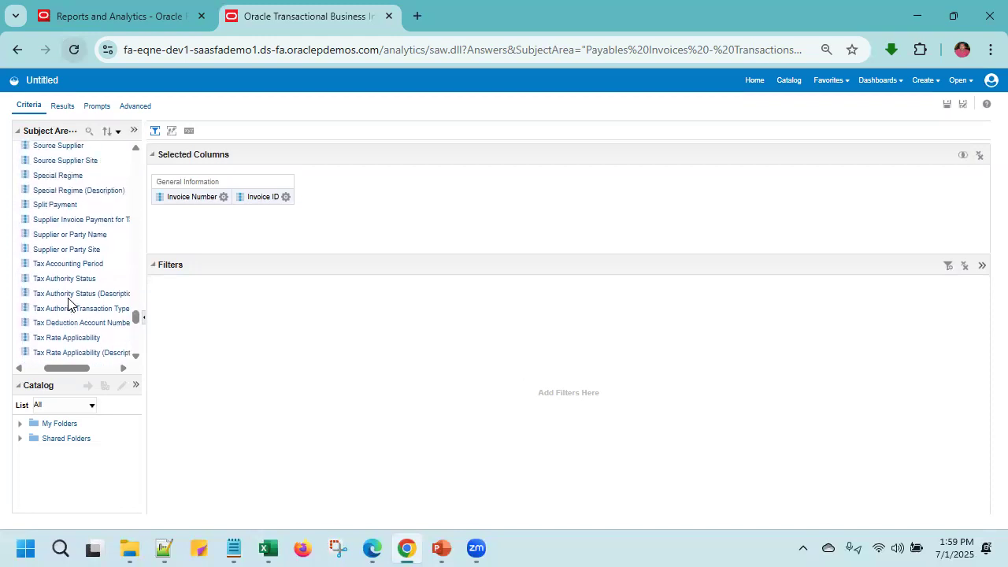
{"action": "double_click", "coordinate": [78, 234]}
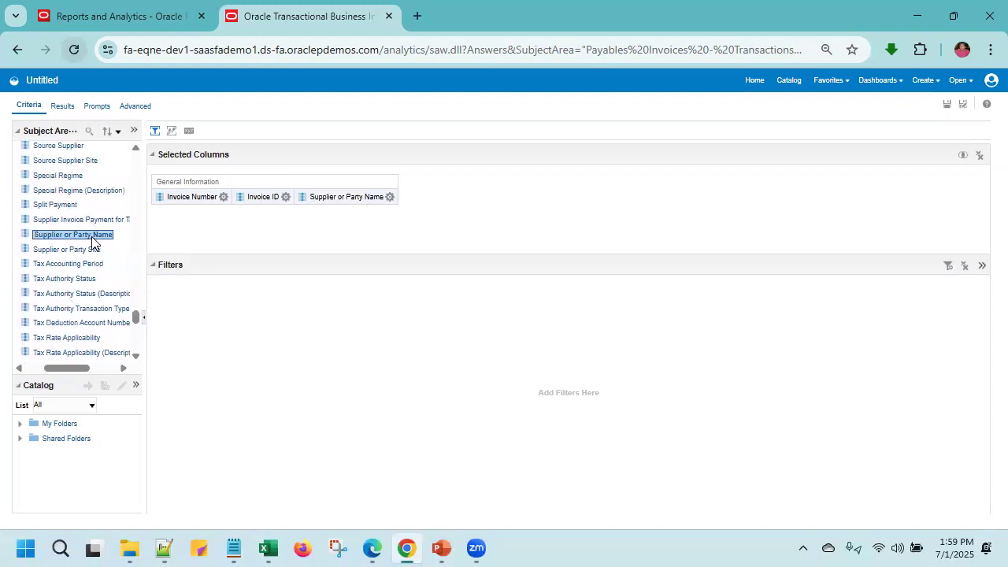
- Add the Invoice Amount column from Invoice Amounts under Invoice Details, and collapse the expanded folders
{"action": "scroll", "coordinate": [71, 324], "scroll_direction": "down", "scroll_amount": 10}
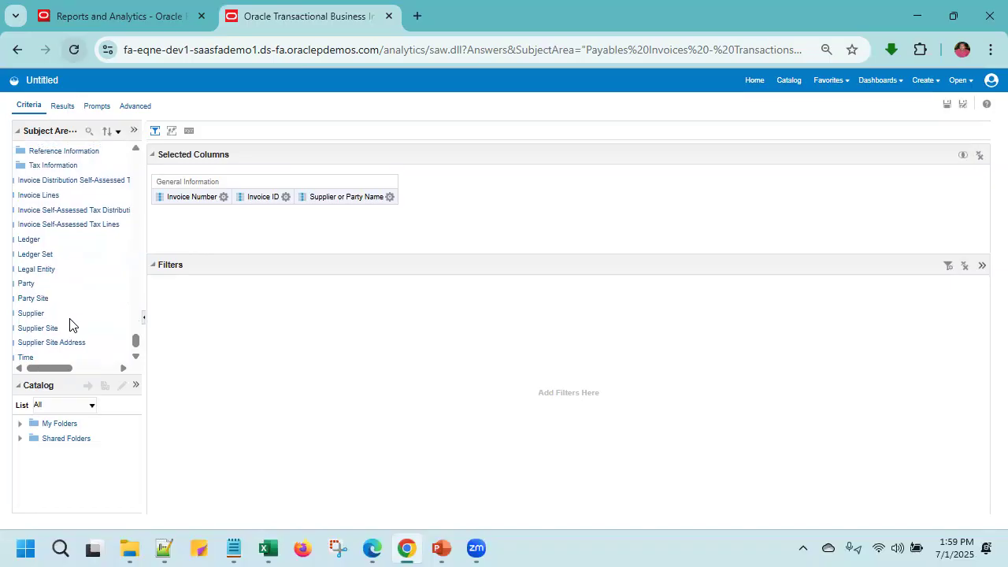
{"action": "scroll", "coordinate": [69, 323], "scroll_direction": "up", "scroll_amount": 15}
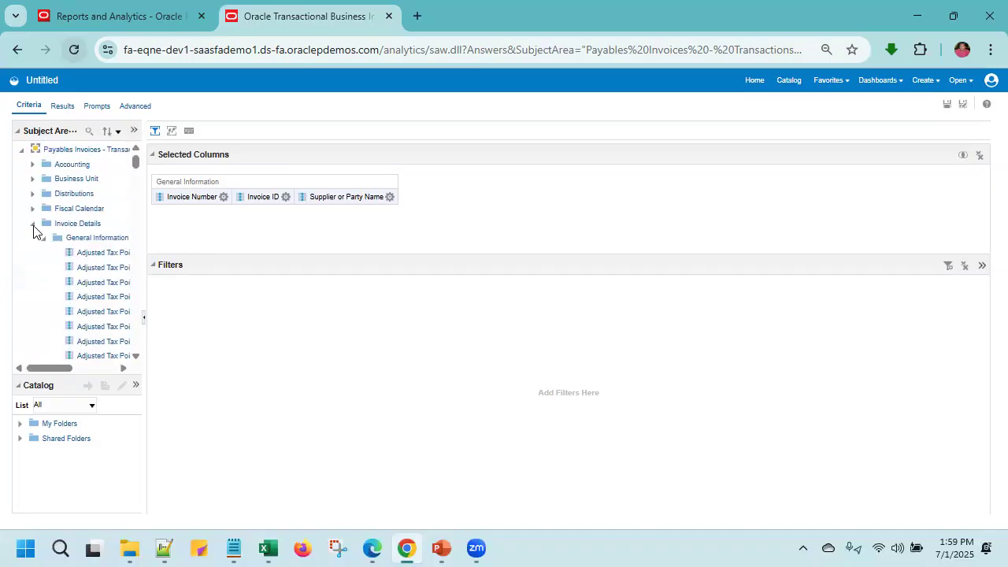
{"action": "left_click", "coordinate": [33, 225]}
{"action": "left_click", "coordinate": [33, 224]}
{"action": "left_click", "coordinate": [43, 238]}
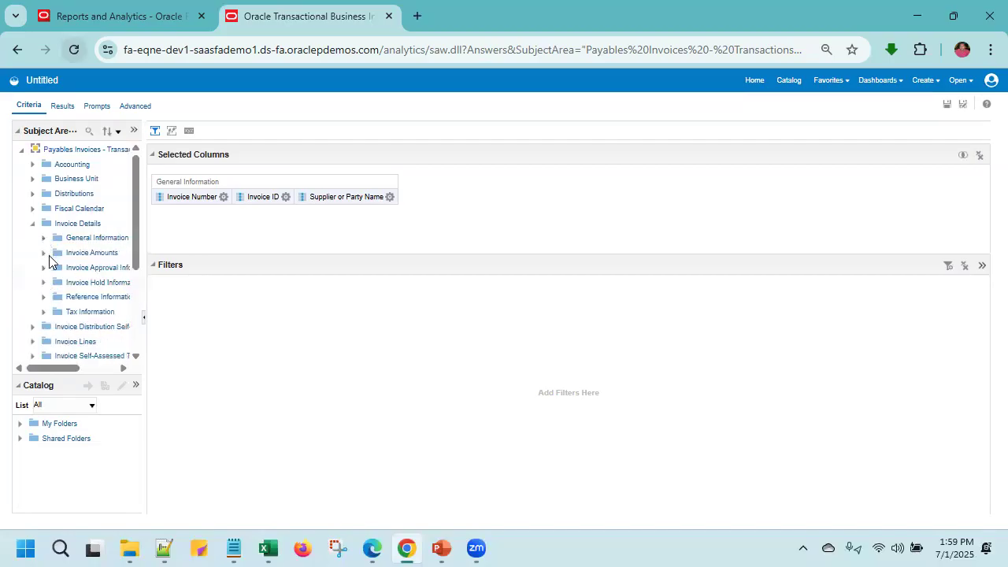
{"action": "left_click", "coordinate": [43, 253]}
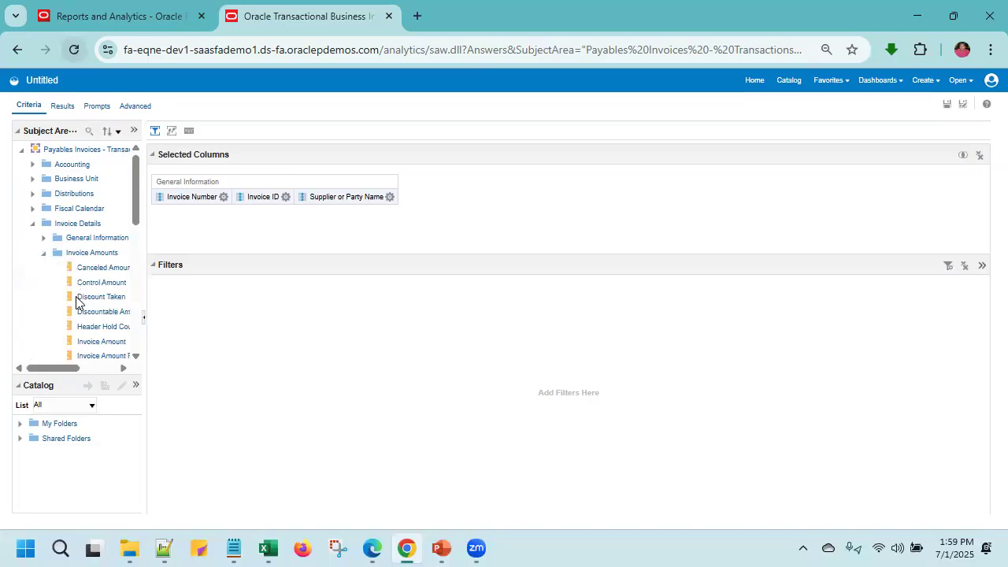
{"action": "scroll", "coordinate": [77, 302], "scroll_direction": "down", "scroll_amount": 1}
{"action": "double_click", "coordinate": [81, 329]}
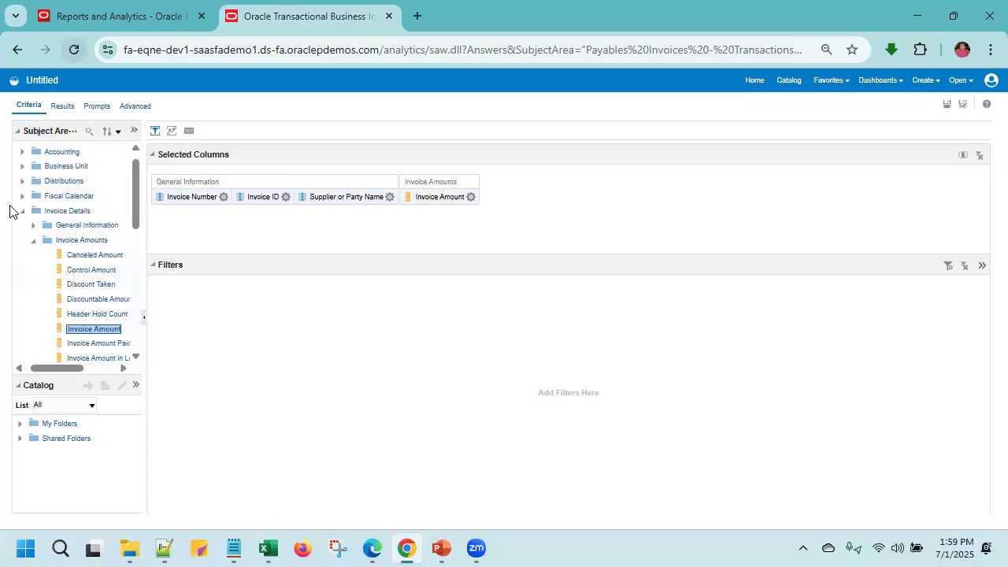
{"action": "left_click", "coordinate": [33, 240]}
{"action": "left_click", "coordinate": [22, 211]}
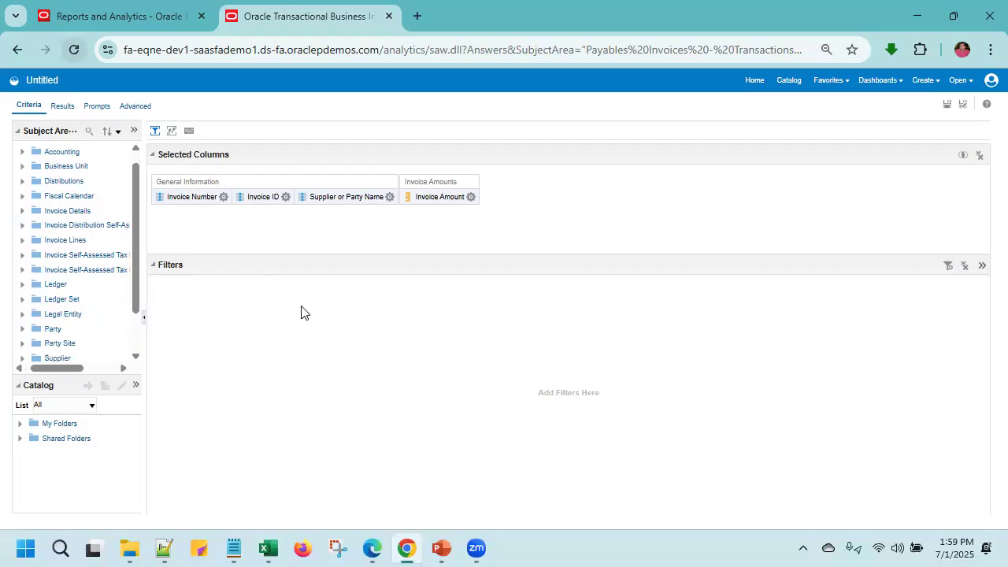
- Examine the sort options and the column formula of the Invoice Number column without changing them
{"action": "left_click", "coordinate": [224, 197]}
{"action": "mouse_move", "coordinate": [236, 213]}
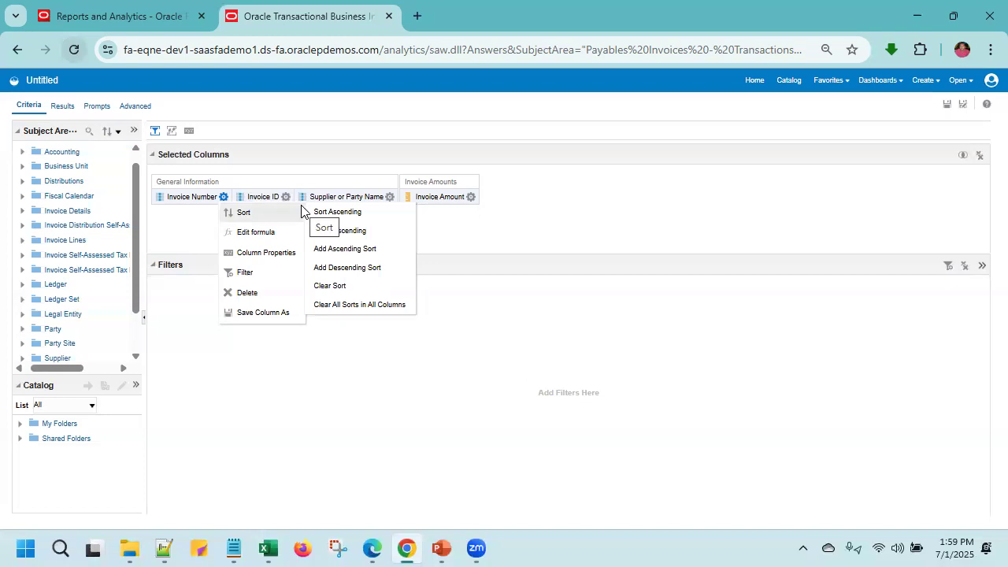
{"action": "left_click", "coordinate": [260, 232]}
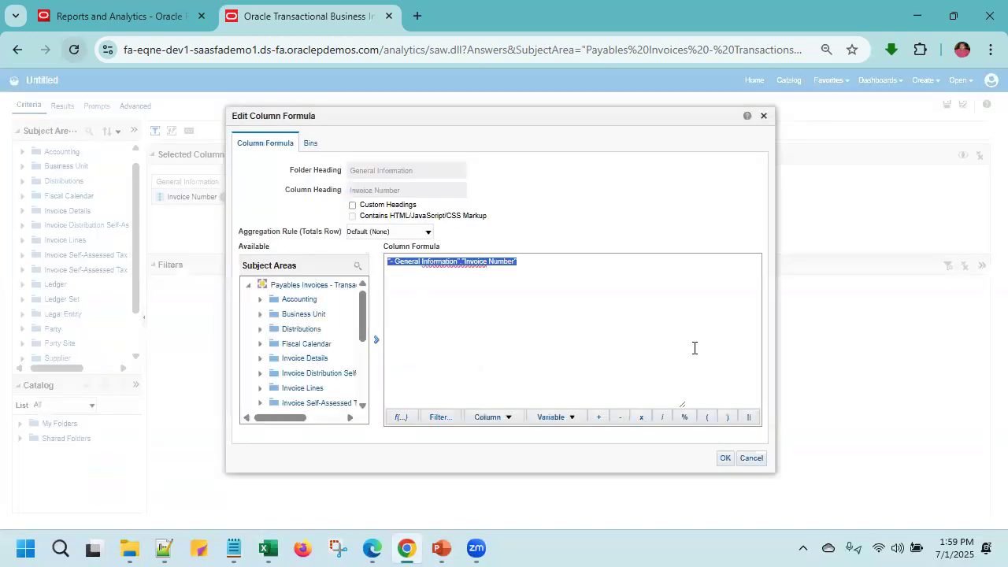
{"action": "left_click", "coordinate": [751, 458]}
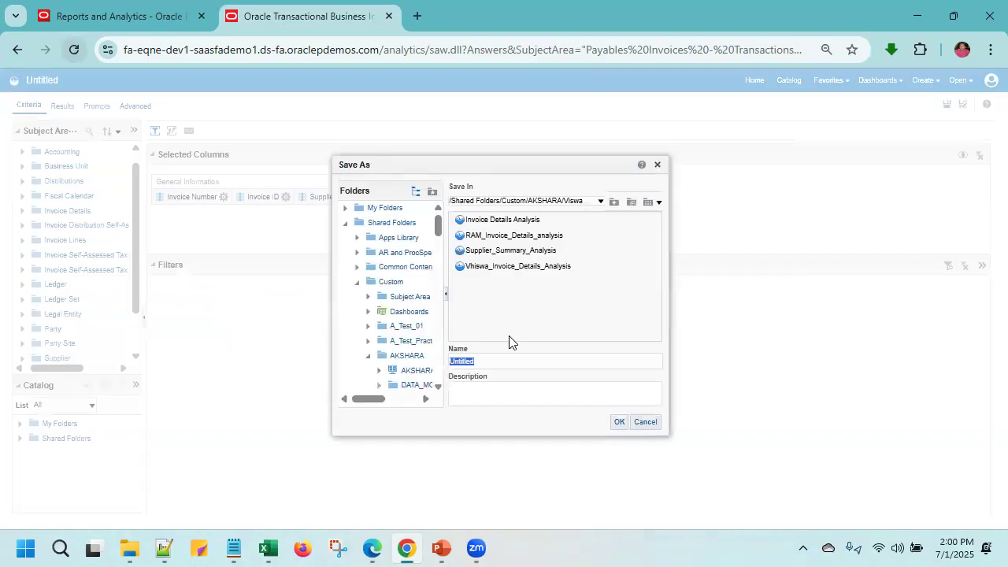
- Save the analysis as Supplier_Summary_Analysis1 in the preselected shared custom folder
{"action": "type", "text": "supp"}
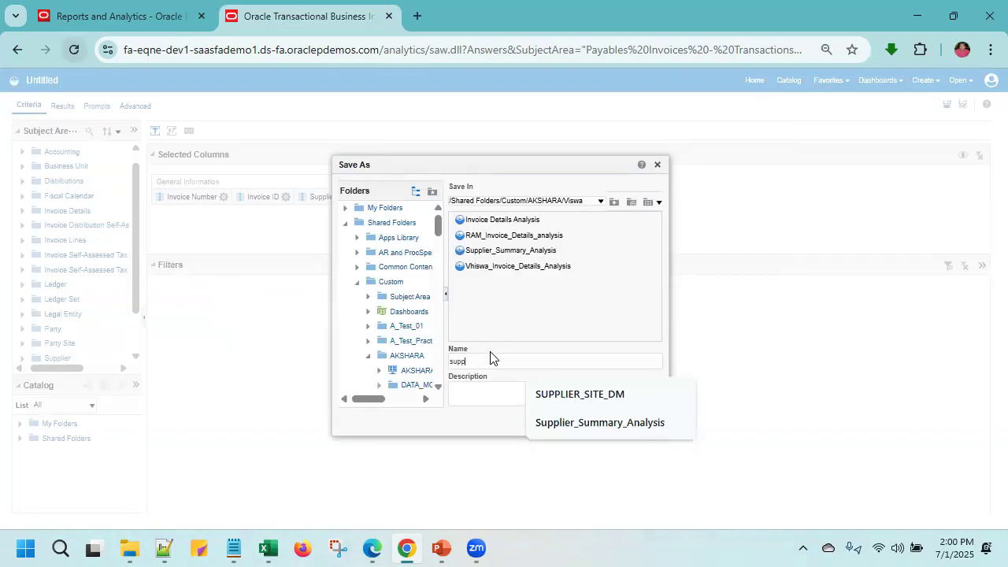
{"action": "left_click", "coordinate": [592, 422]}
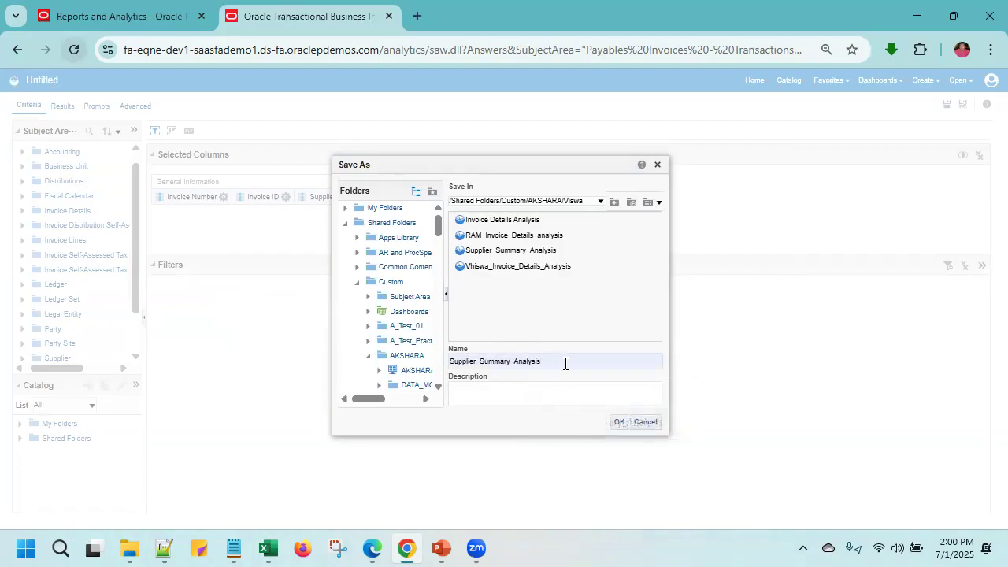
{"action": "type", "text": "1"}
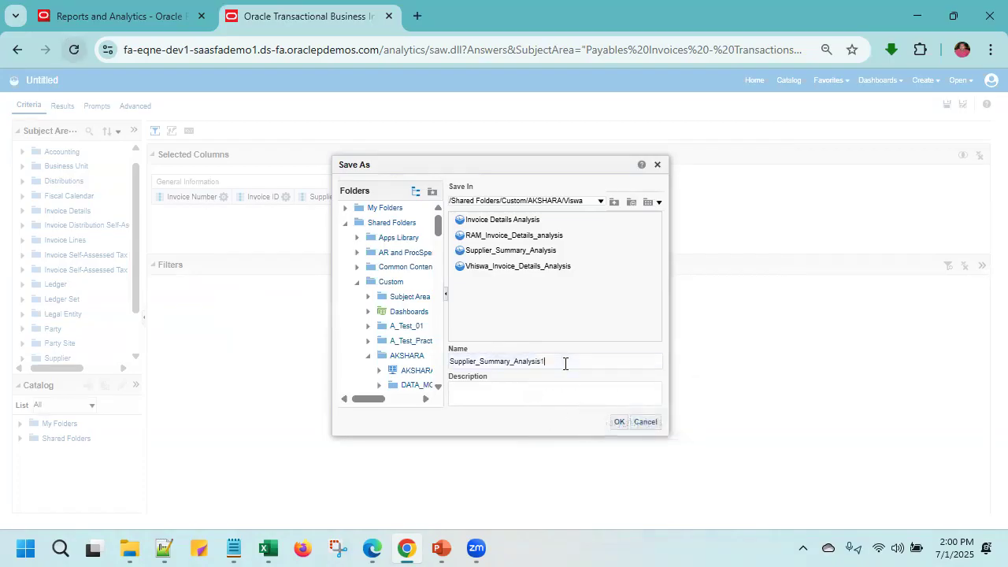
{"action": "left_click", "coordinate": [619, 423]}
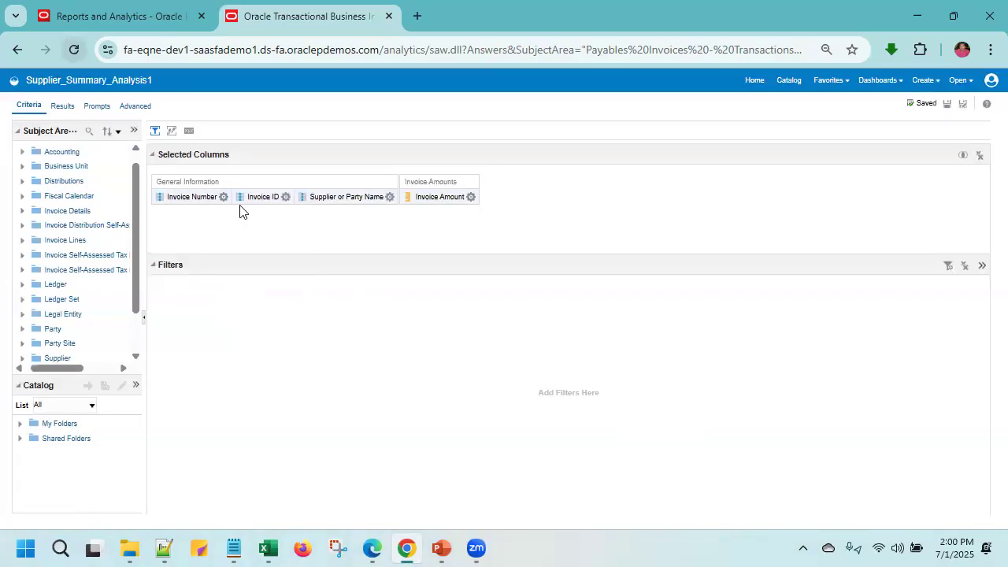
- Examine the aggregate functions available for the Invoice Number column formula without changing the formula
{"action": "left_click", "coordinate": [223, 197]}
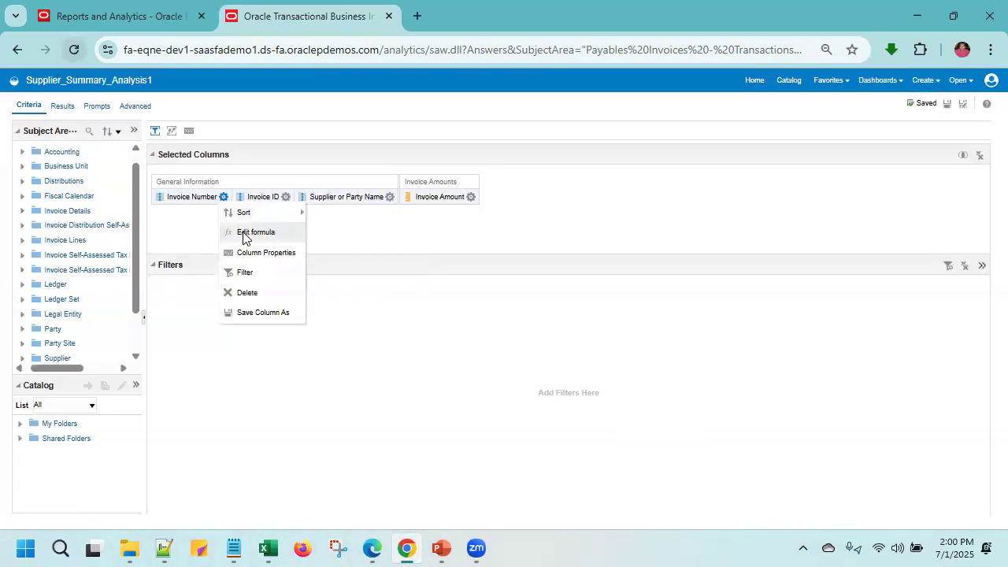
{"action": "left_click", "coordinate": [243, 233]}
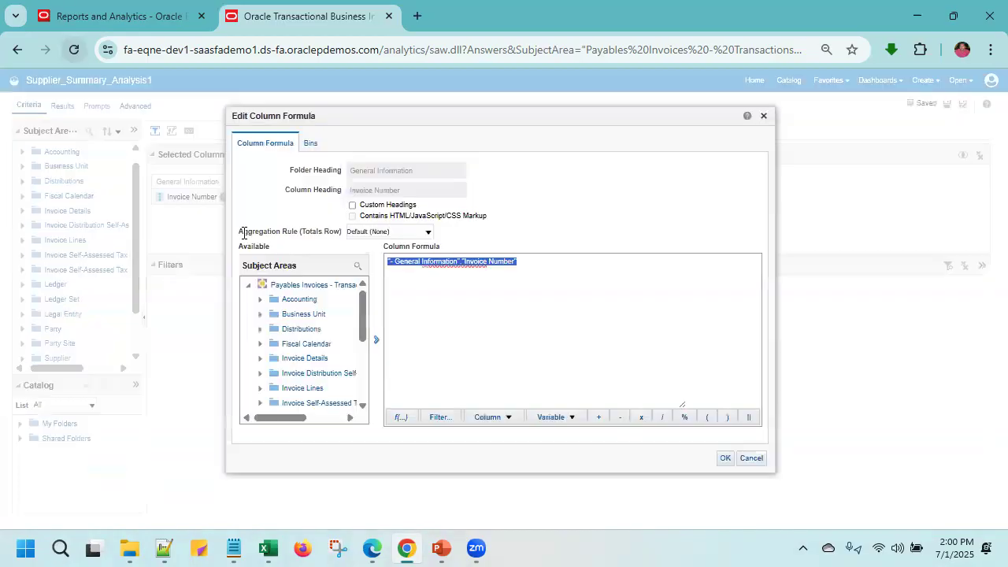
{"action": "left_click", "coordinate": [401, 417]}
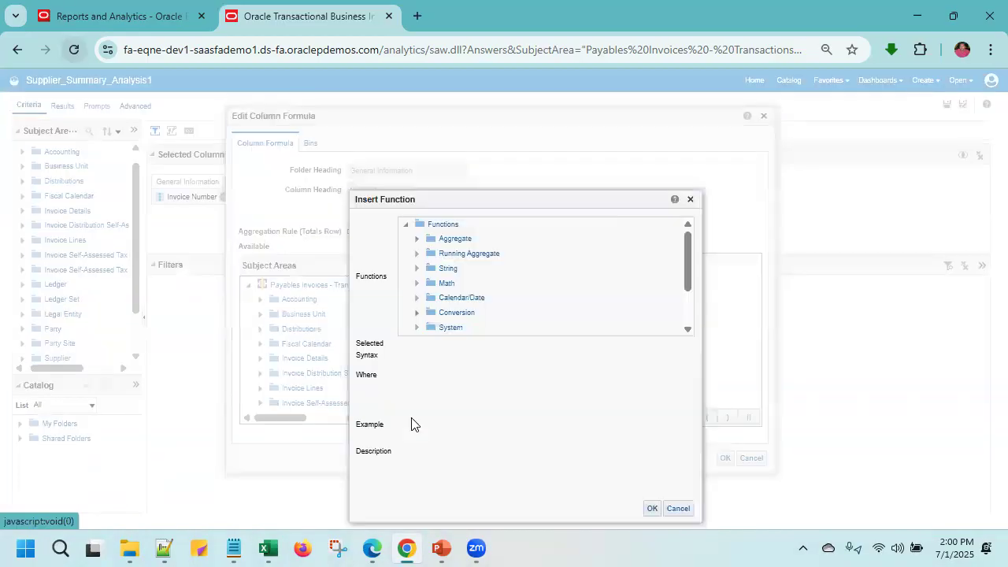
{"action": "left_click", "coordinate": [417, 240]}
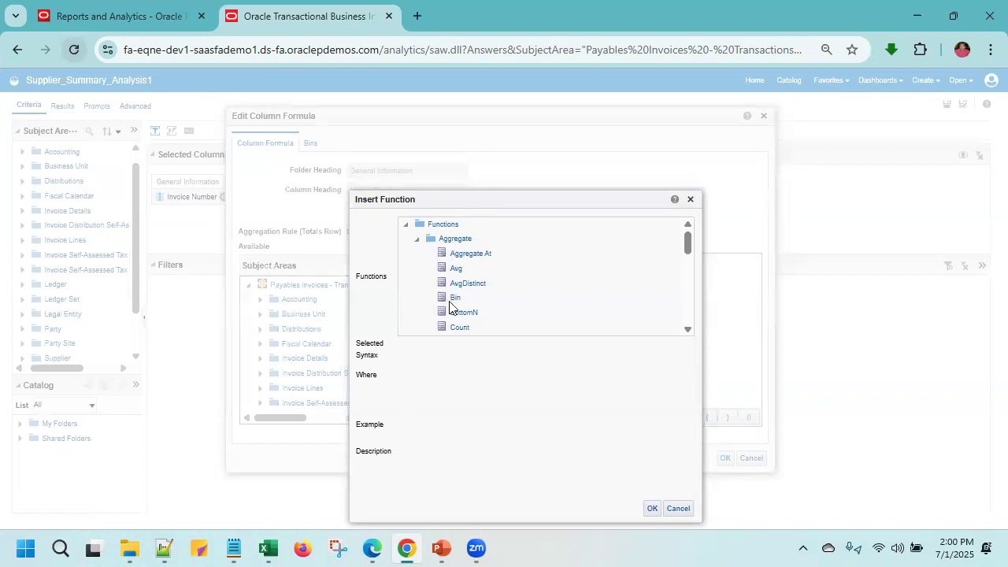
{"action": "left_click", "coordinate": [690, 200]}
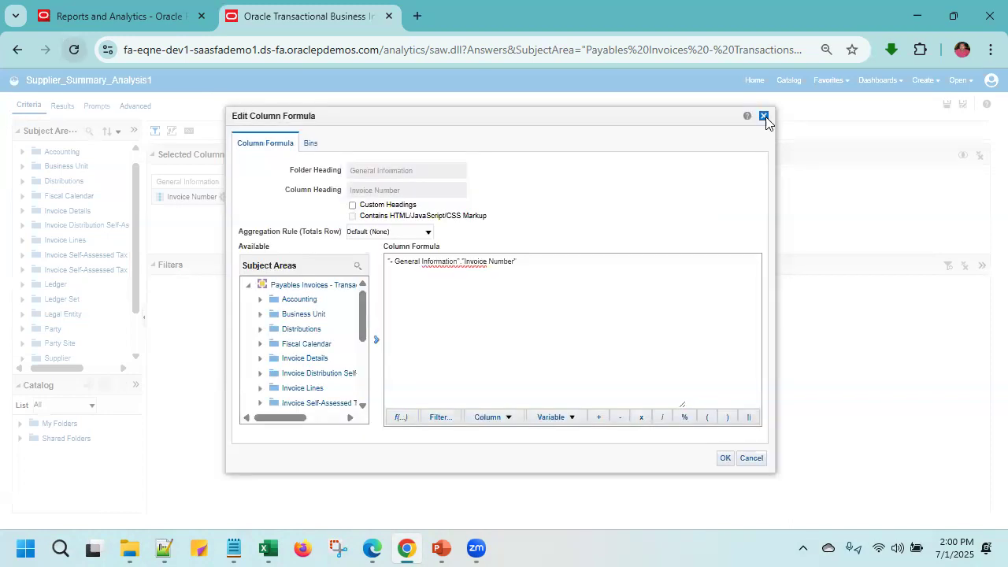
{"action": "key", "text": "Escape"}
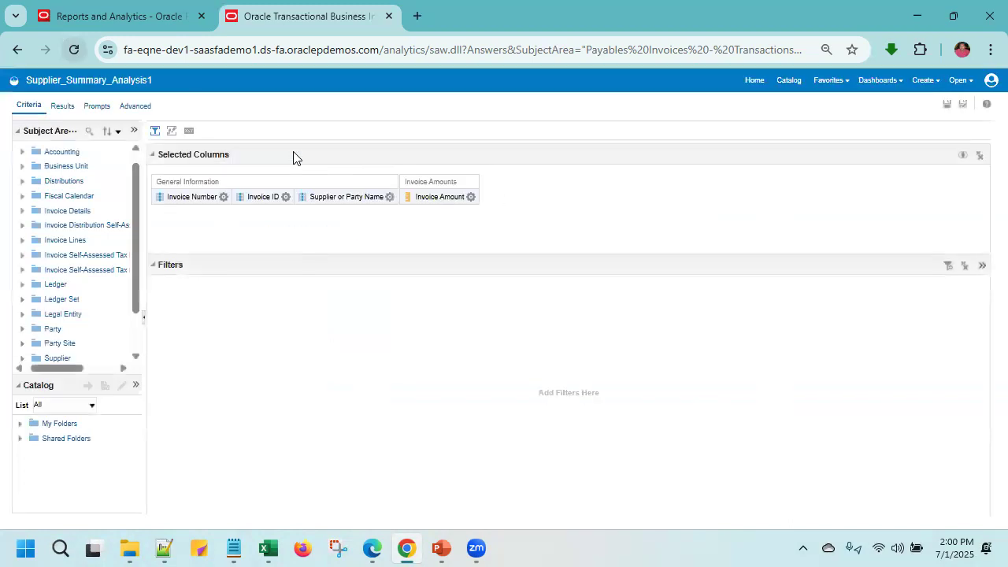
- Review the invoice rows in the results table of the analysis
{"action": "left_click", "coordinate": [61, 107]}
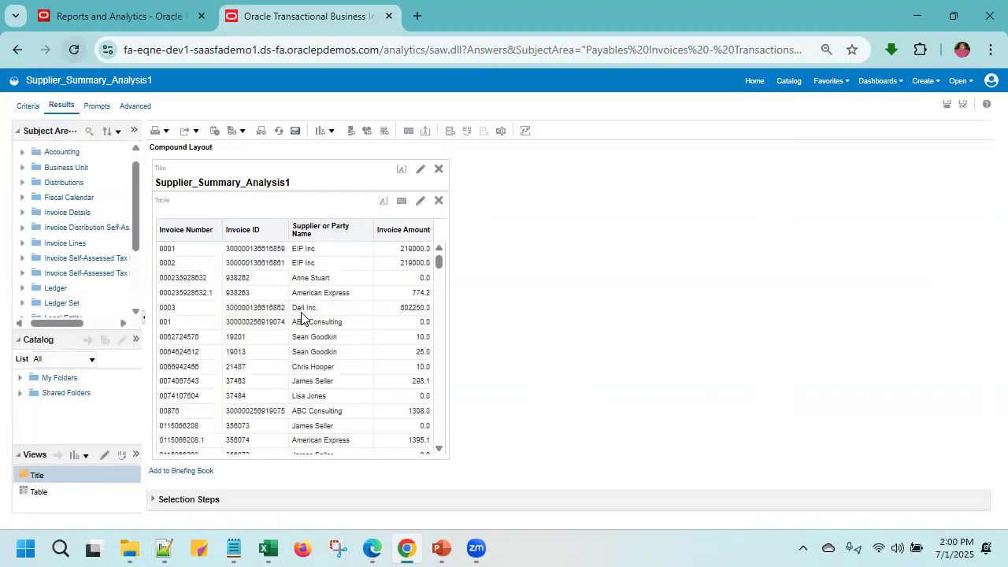
{"action": "scroll", "coordinate": [268, 334], "scroll_direction": "down", "scroll_amount": 1}
{"action": "scroll", "coordinate": [268, 331], "scroll_direction": "up", "scroll_amount": 1}
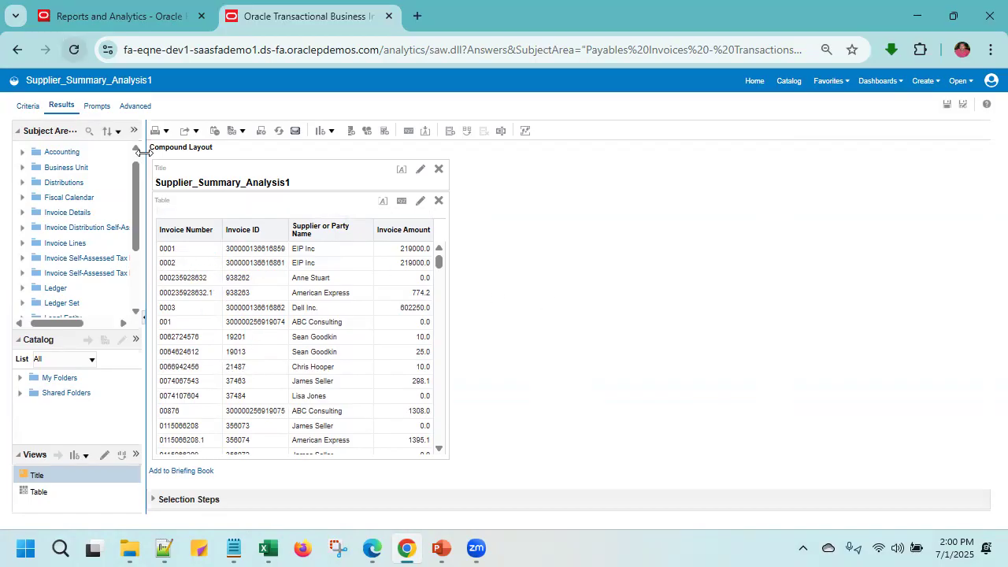
- Apply the Count aggregate function to the Invoice Number column's formula
{"action": "left_click", "coordinate": [28, 107]}
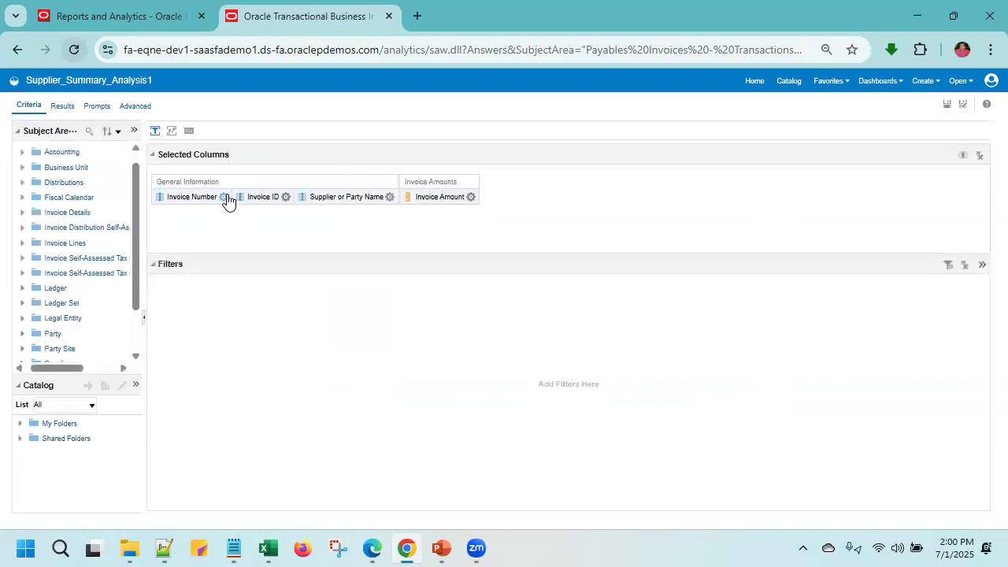
{"action": "left_click", "coordinate": [224, 198]}
{"action": "left_click", "coordinate": [250, 232]}
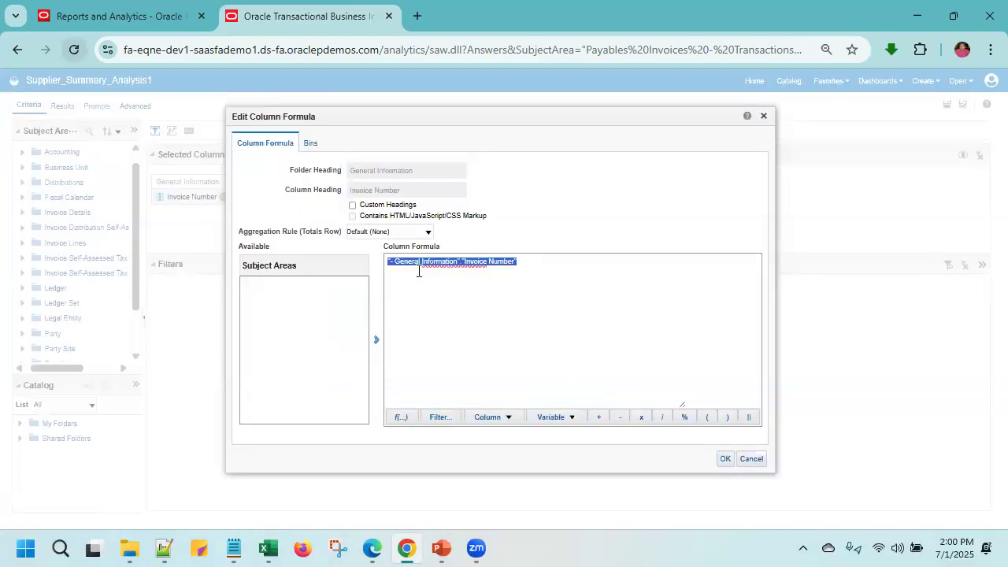
{"action": "left_click", "coordinate": [404, 418]}
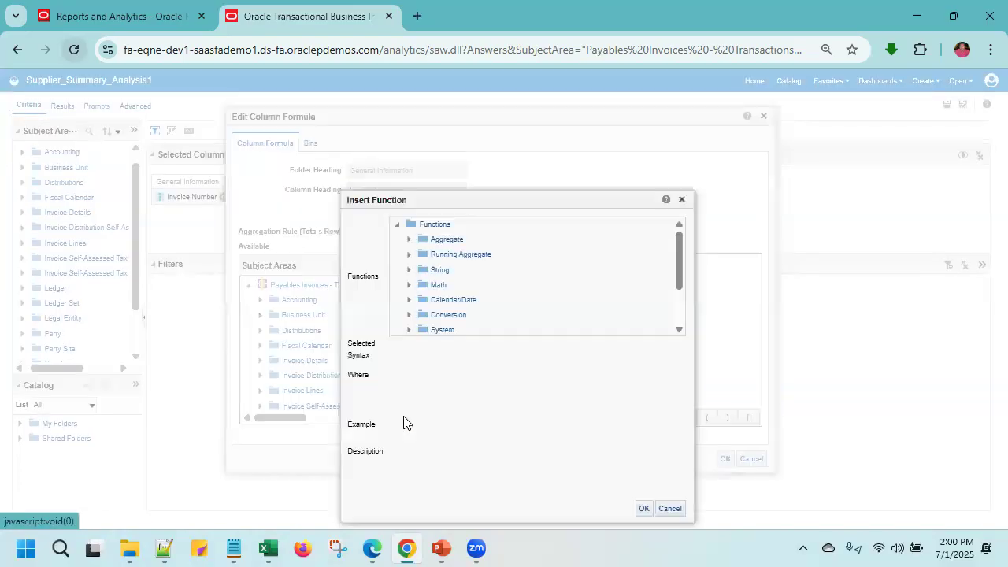
{"action": "left_click", "coordinate": [409, 238]}
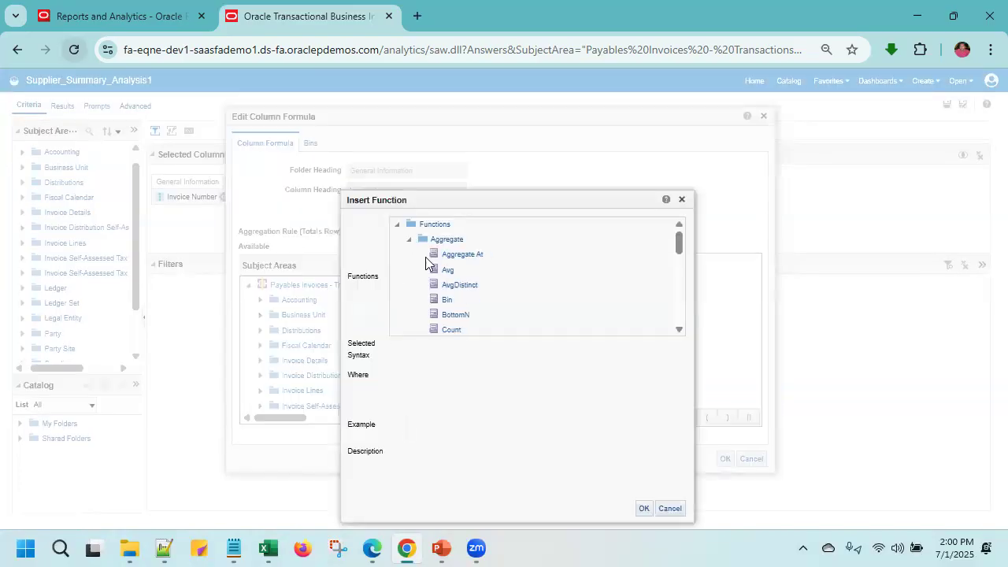
{"action": "left_click", "coordinate": [445, 329]}
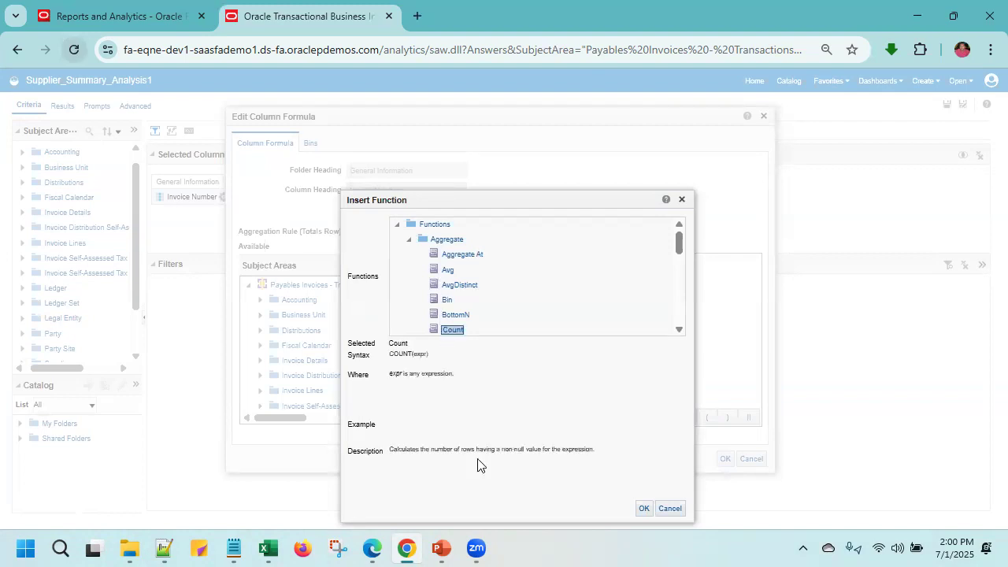
{"action": "left_click", "coordinate": [642, 508]}
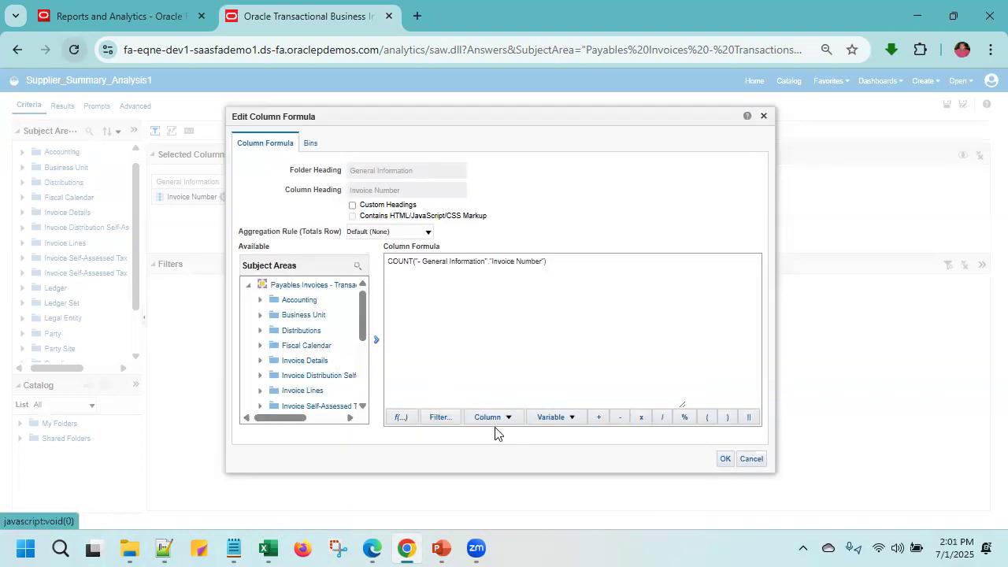
{"action": "left_click", "coordinate": [725, 458]}
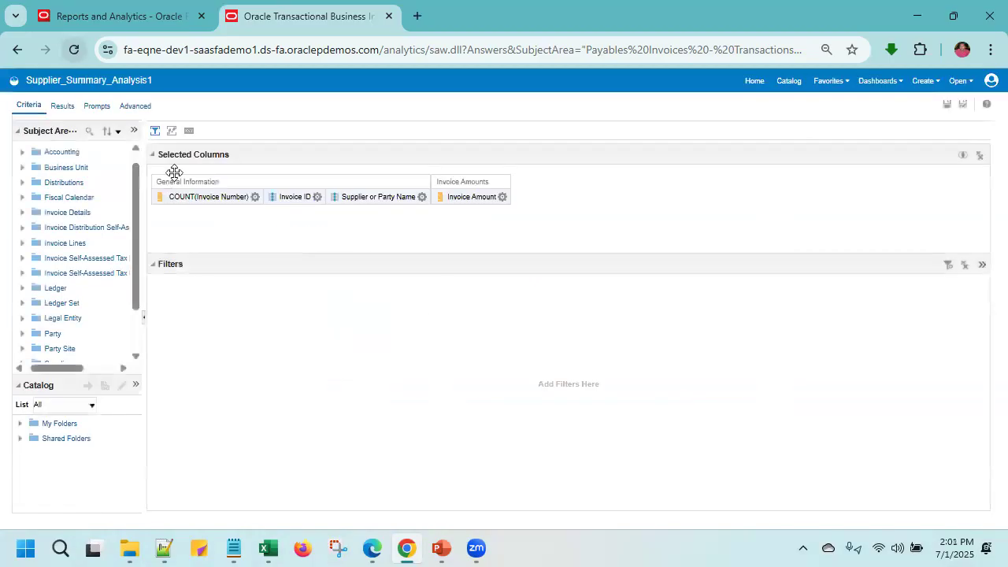
- Give the counted invoice column the custom heading Invoice Number and save the analysis
{"action": "left_click", "coordinate": [255, 196]}
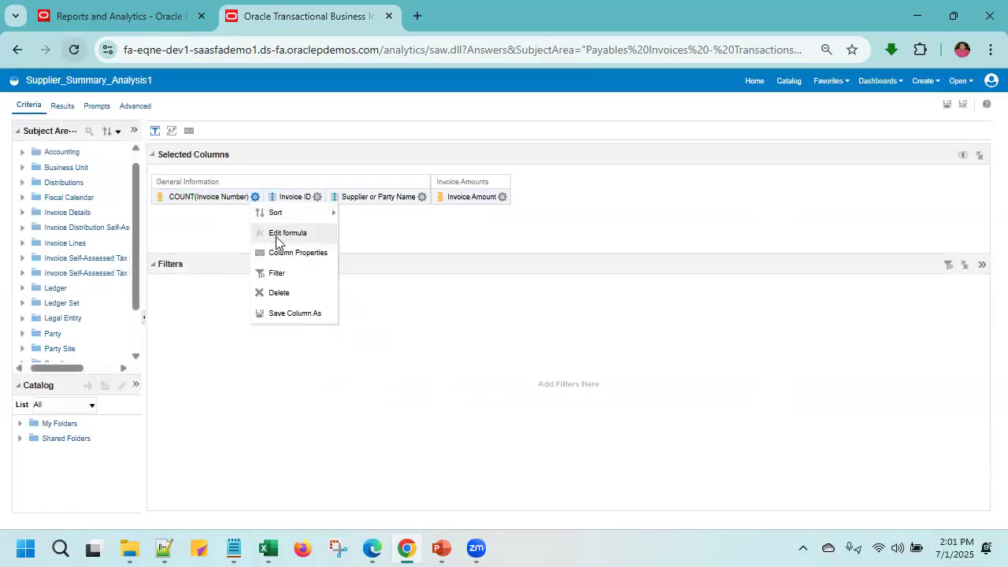
{"action": "left_click", "coordinate": [282, 233]}
{"action": "left_click", "coordinate": [353, 205]}
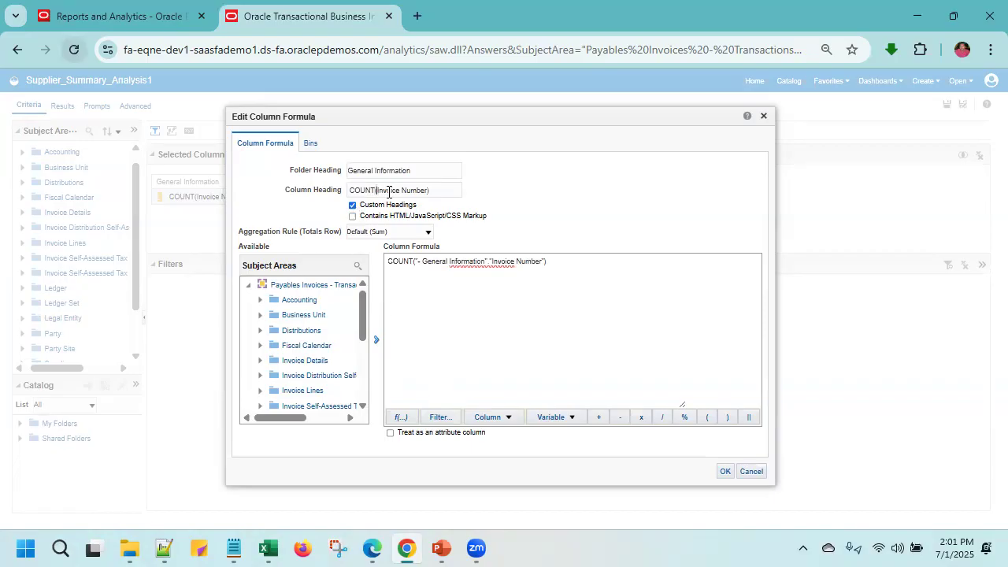
{"action": "key", "text": "BackSpace"}
{"action": "key", "text": "BackSpace"}
{"action": "key", "text": "BackSpace"}
{"action": "key", "text": "BackSpace"}
{"action": "key", "text": "BackSpace"}
{"action": "key", "text": "BackSpace"}
{"action": "left_click", "coordinate": [723, 473]}
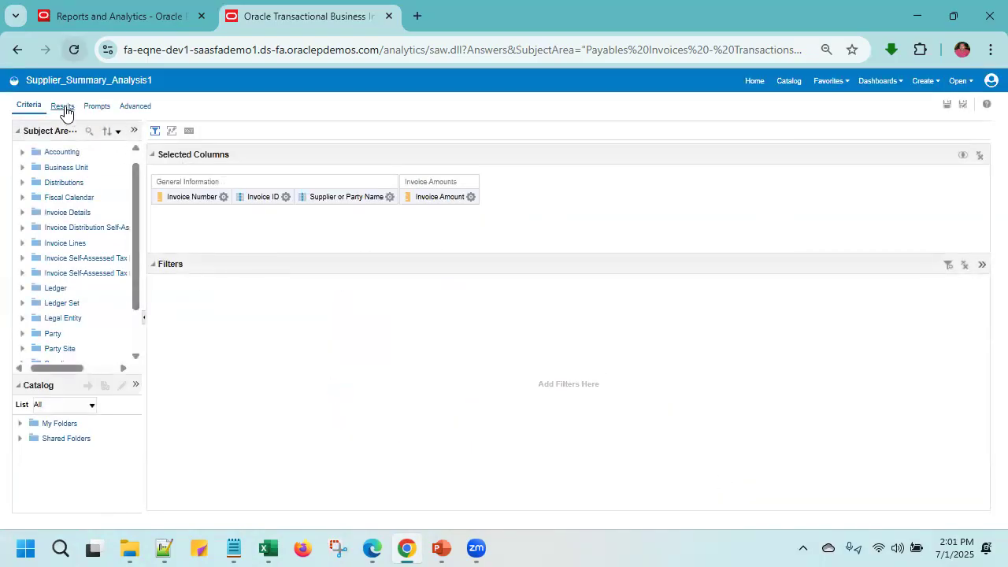
{"action": "left_click", "coordinate": [949, 106]}
- Review the results table to check the invoice count shown for each invoice ID and supplier
{"action": "left_click", "coordinate": [62, 106]}
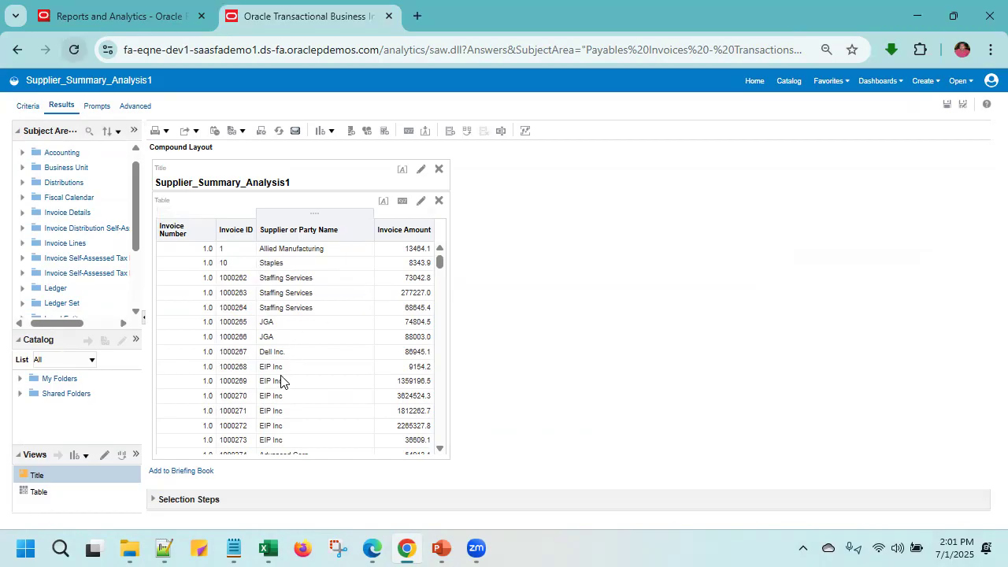
{"action": "scroll", "coordinate": [281, 382], "scroll_direction": "down", "scroll_amount": 1}
{"action": "scroll", "coordinate": [282, 381], "scroll_direction": "up", "scroll_amount": 1}
{"action": "scroll", "coordinate": [282, 381], "scroll_direction": "down", "scroll_amount": 10}
{"action": "scroll", "coordinate": [281, 381], "scroll_direction": "up", "scroll_amount": 5}
{"action": "scroll", "coordinate": [281, 381], "scroll_direction": "up", "scroll_amount": 2}
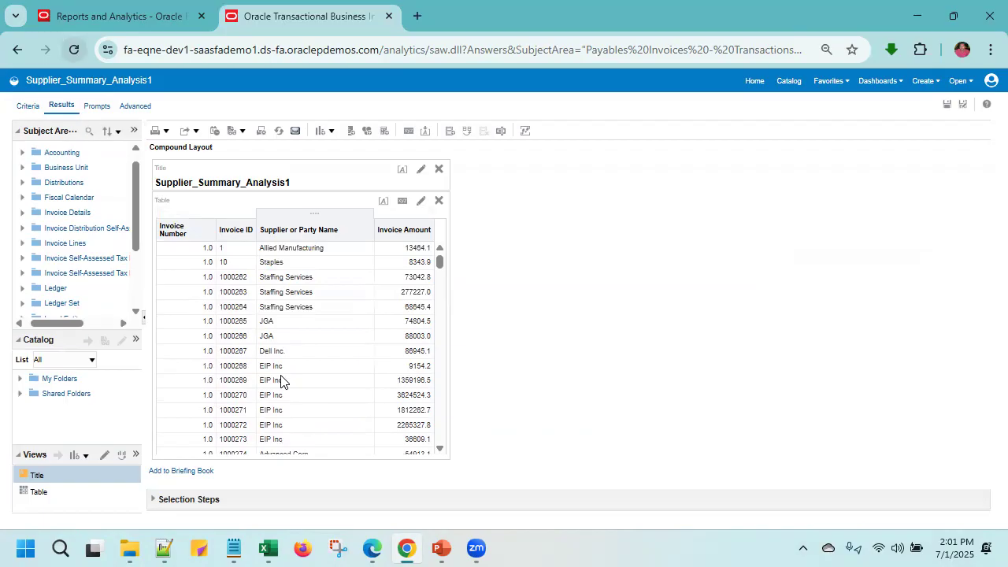
- Add the Supplier Number column from the Supplier folder to the analysis
{"action": "left_click", "coordinate": [32, 108]}
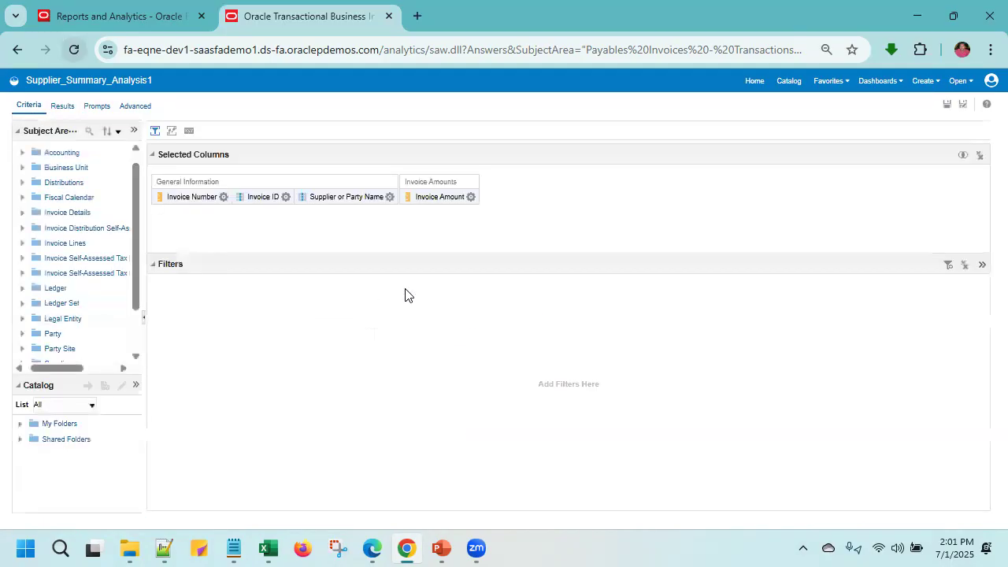
{"action": "left_click", "coordinate": [391, 197]}
{"action": "mouse_move", "coordinate": [476, 207]}
{"action": "scroll", "coordinate": [45, 200], "scroll_direction": "up", "scroll_amount": 1}
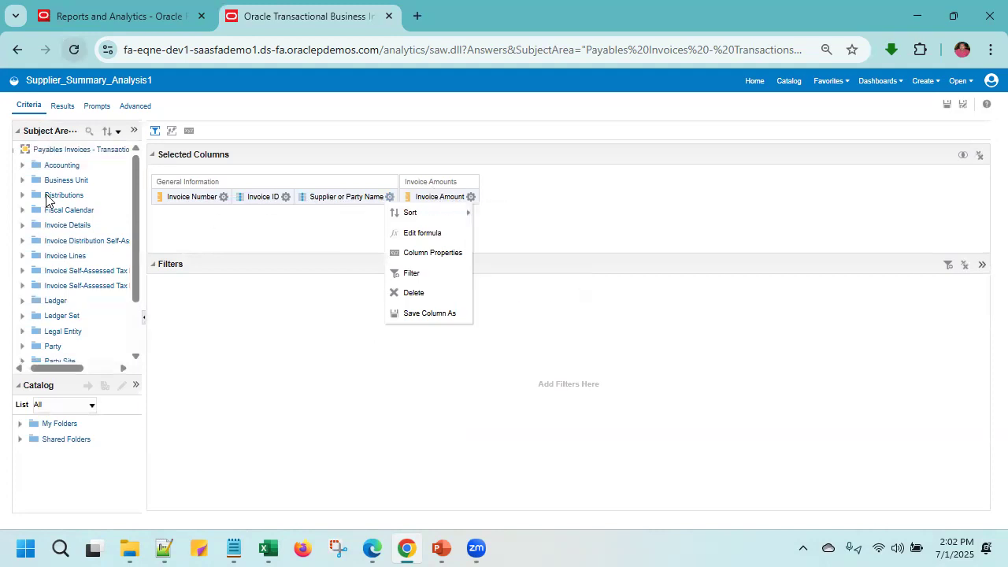
{"action": "scroll", "coordinate": [58, 275], "scroll_direction": "down", "scroll_amount": 3}
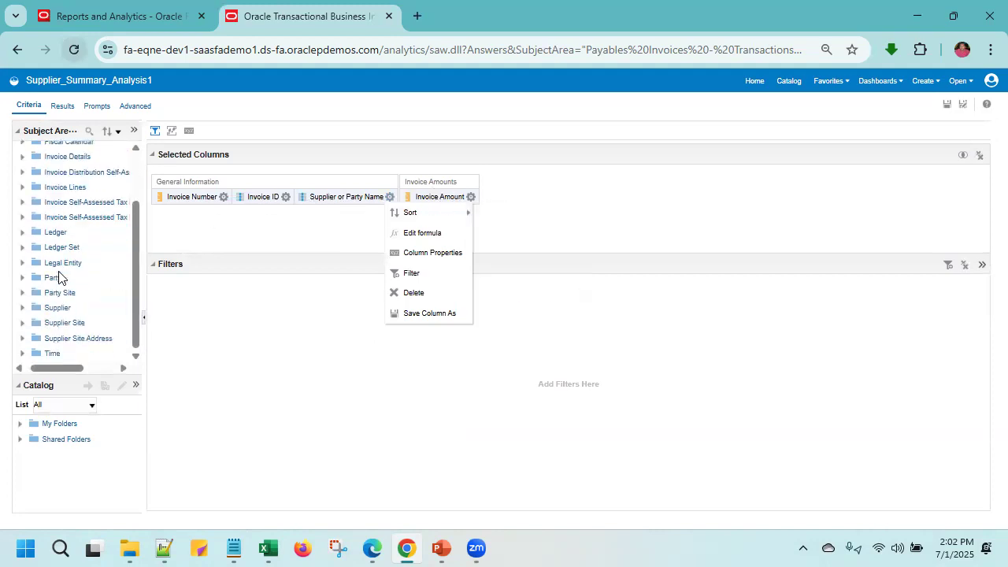
{"action": "left_click", "coordinate": [21, 308]}
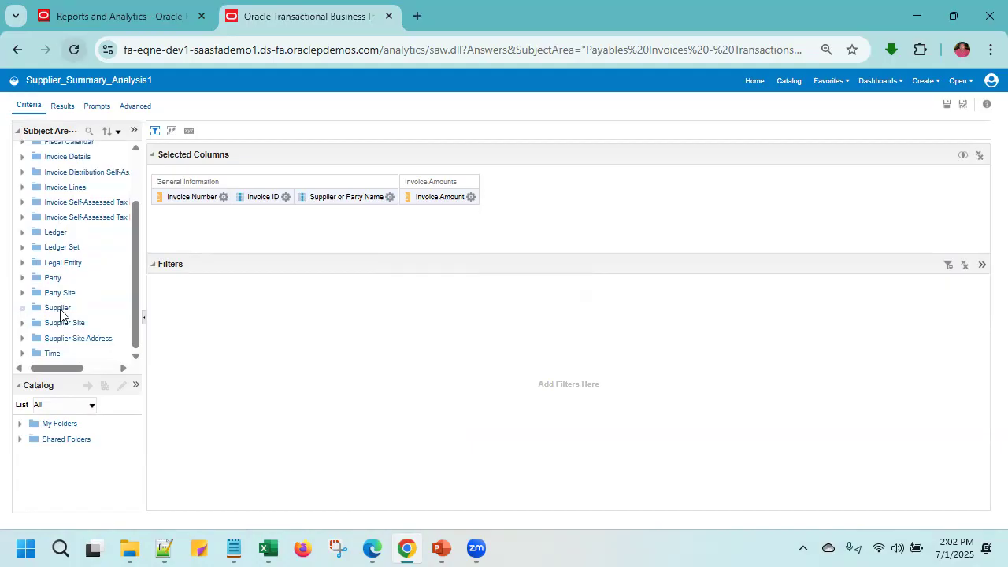
{"action": "scroll", "coordinate": [60, 314], "scroll_direction": "down", "scroll_amount": 5}
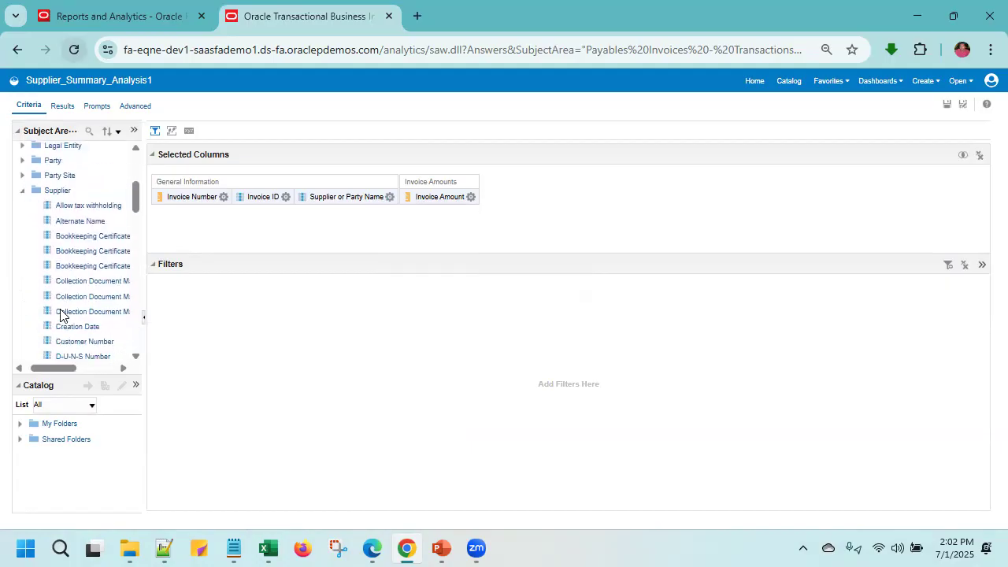
{"action": "scroll", "coordinate": [63, 319], "scroll_direction": "down", "scroll_amount": 15}
{"action": "scroll", "coordinate": [65, 329], "scroll_direction": "down", "scroll_amount": 10}
{"action": "scroll", "coordinate": [65, 328], "scroll_direction": "down", "scroll_amount": 9}
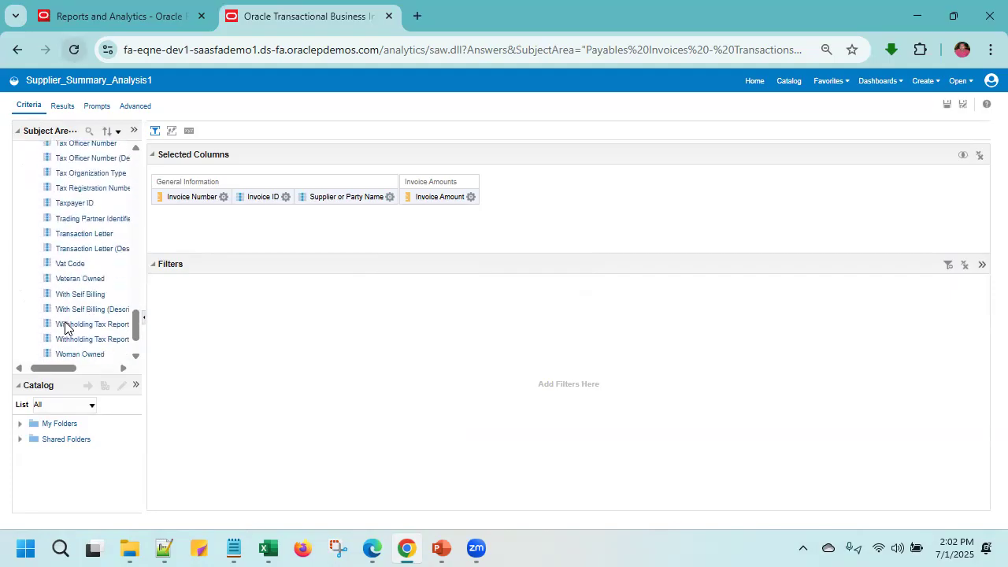
{"action": "scroll", "coordinate": [78, 216], "scroll_direction": "up", "scroll_amount": 5}
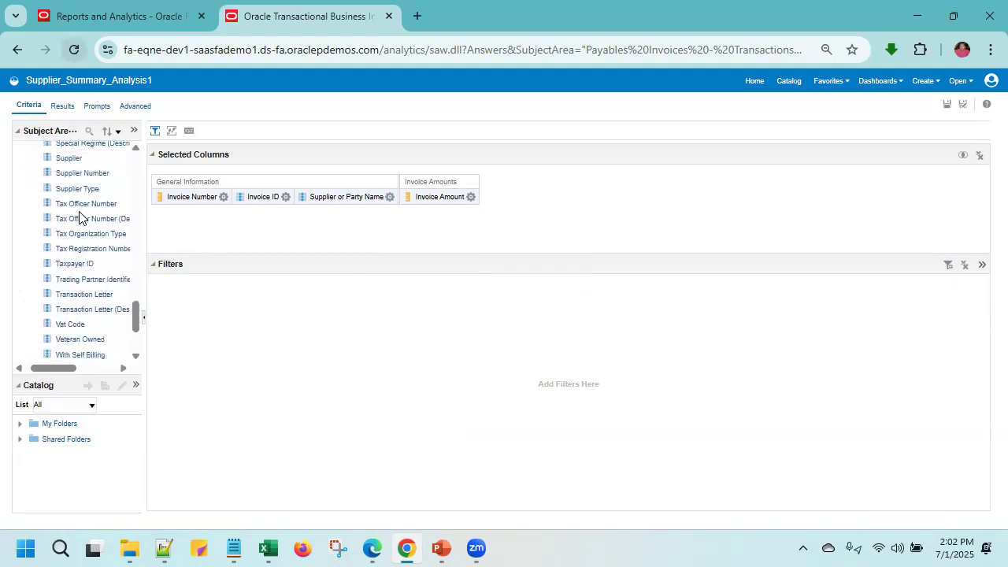
{"action": "left_click", "coordinate": [76, 194]}
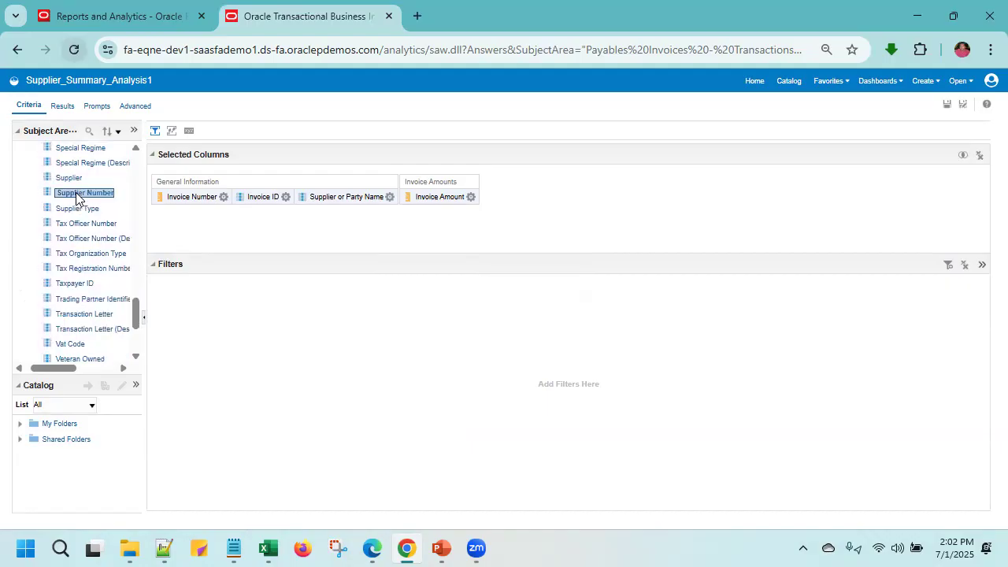
{"action": "double_click", "coordinate": [77, 193]}
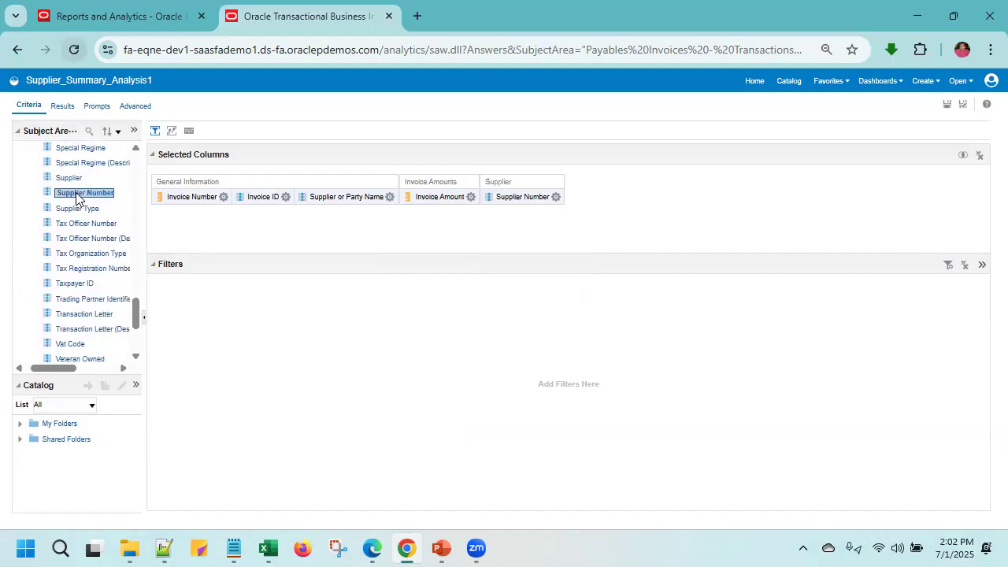
- Move the Supplier Number column between Supplier or Party Name and Invoice Amount, and save the analysis
{"action": "left_click", "coordinate": [502, 198]}
{"action": "left_click_drag", "start_coordinate": [502, 197], "coordinate": [382, 198]}
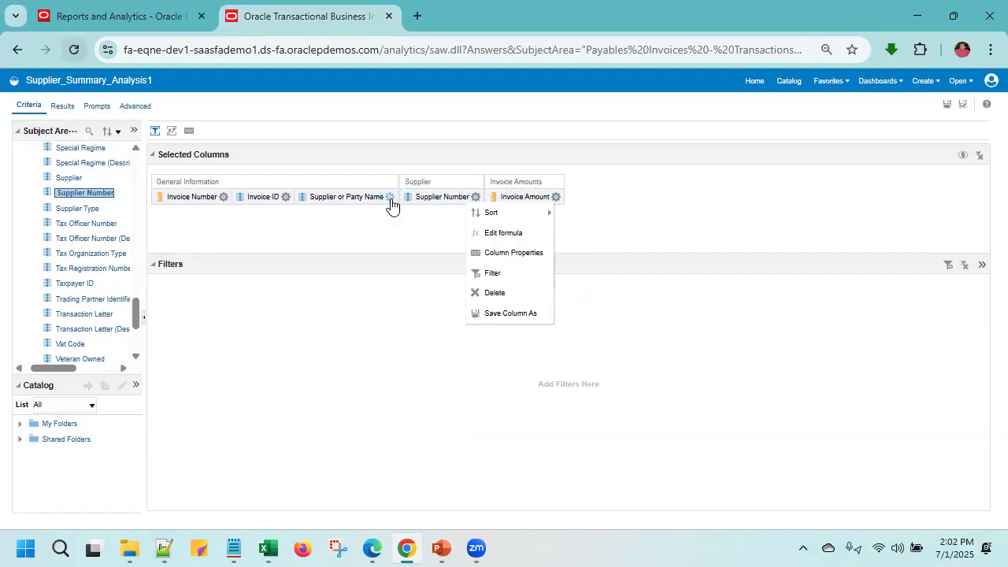
{"action": "left_click", "coordinate": [705, 215]}
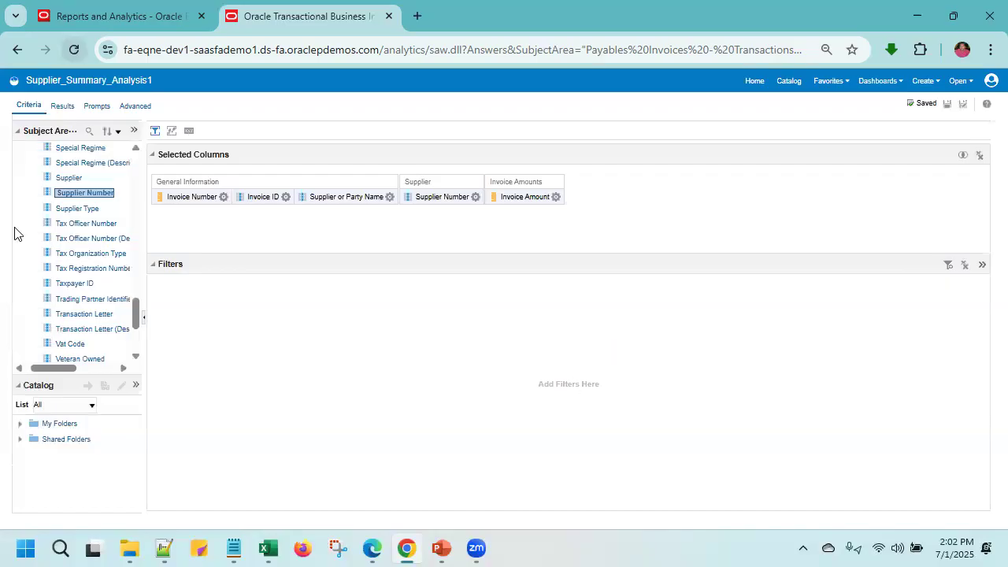
- Review the analysis results table to check where the Supplier Number column sits
{"action": "left_click", "coordinate": [63, 107]}
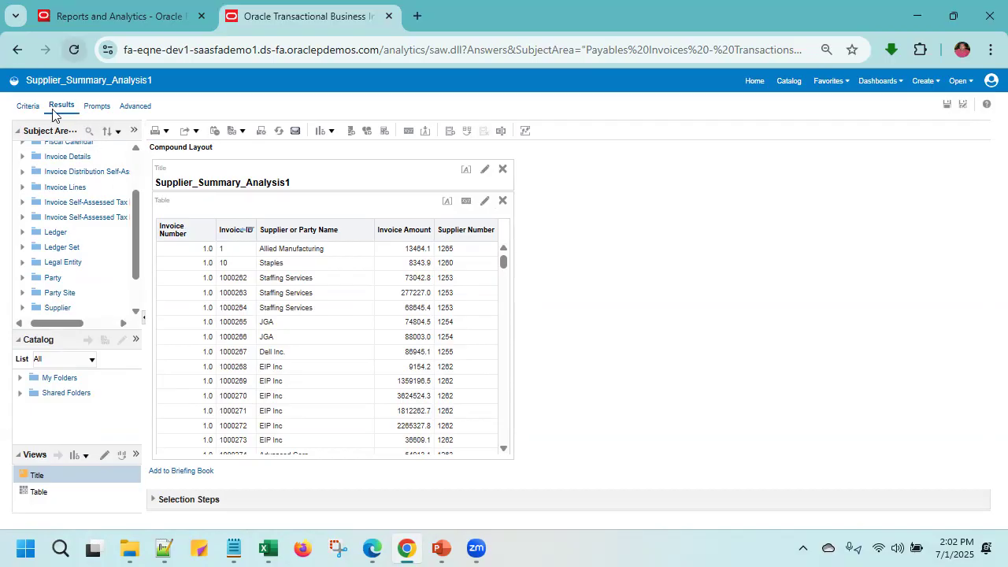
{"action": "left_click", "coordinate": [27, 107]}
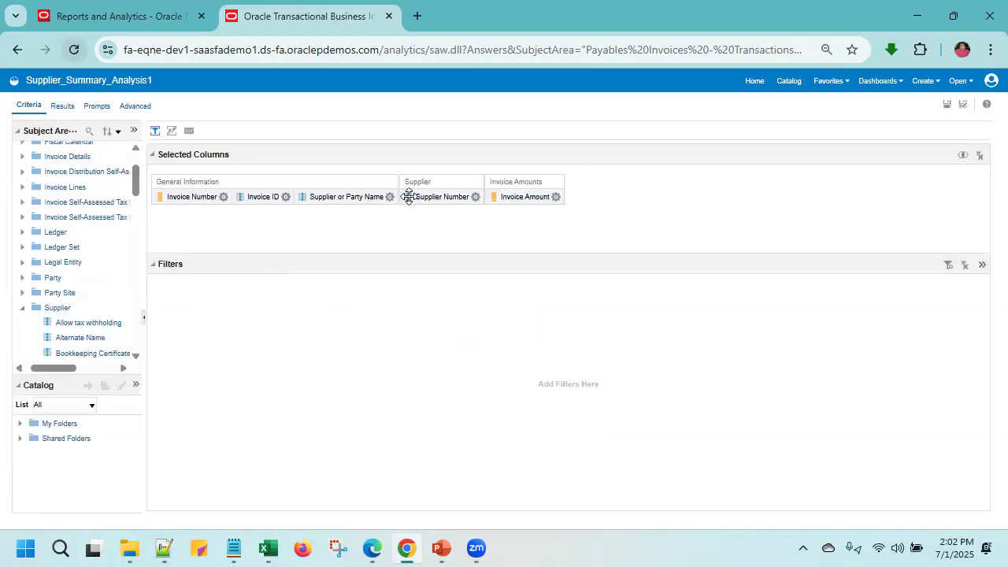
{"action": "left_click", "coordinate": [476, 197]}
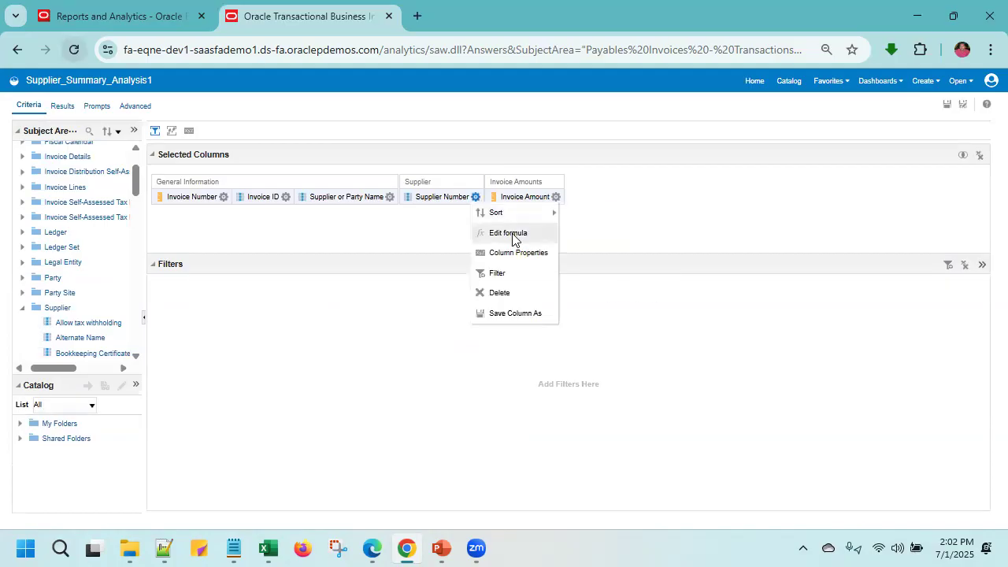
{"action": "left_click", "coordinate": [511, 252]}
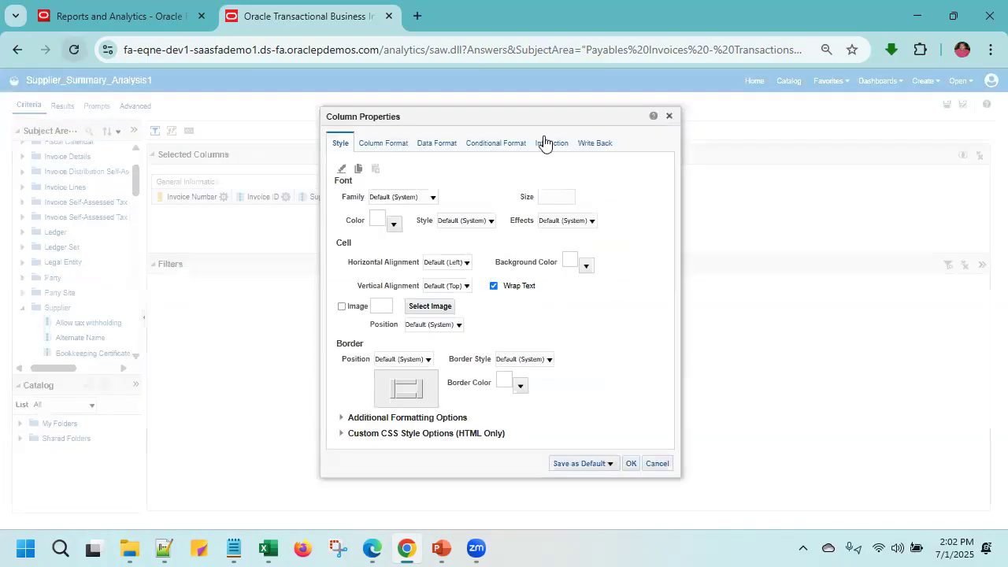
{"action": "left_click", "coordinate": [670, 117]}
- Set the value's primary interaction to Action Links in the Supplier or Party Name column properties
{"action": "left_click", "coordinate": [390, 198]}
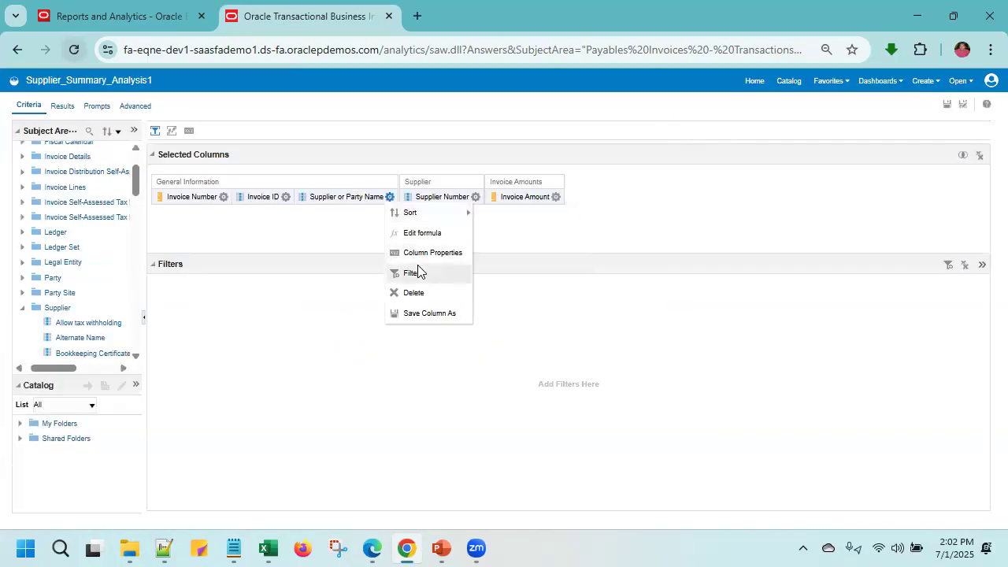
{"action": "left_click", "coordinate": [422, 256]}
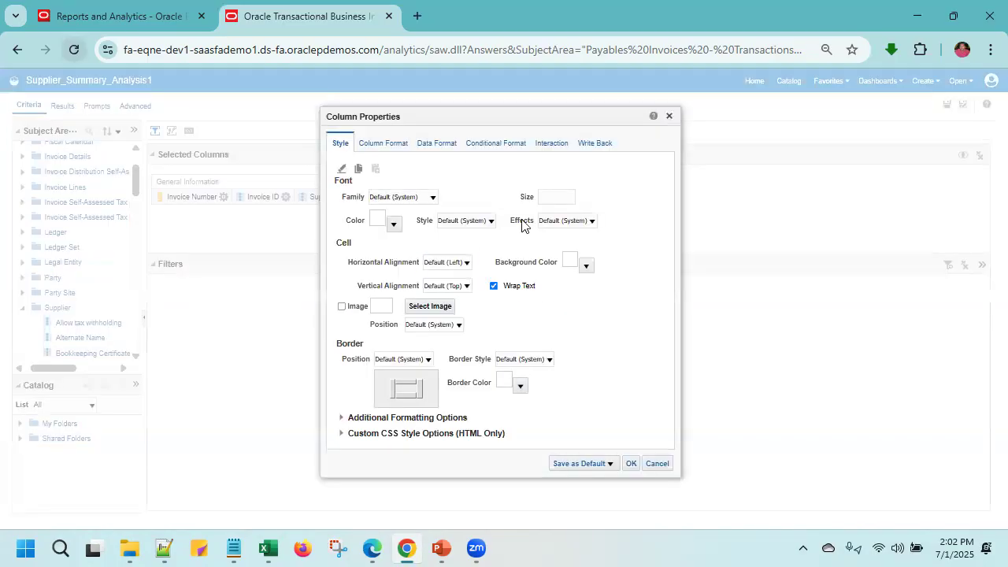
{"action": "left_click", "coordinate": [553, 145]}
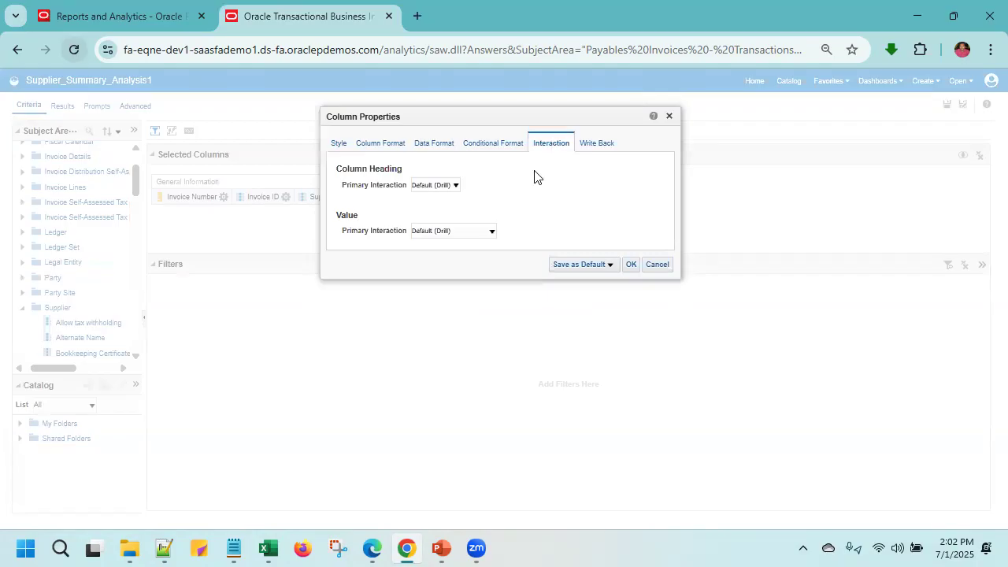
{"action": "left_click", "coordinate": [478, 231]}
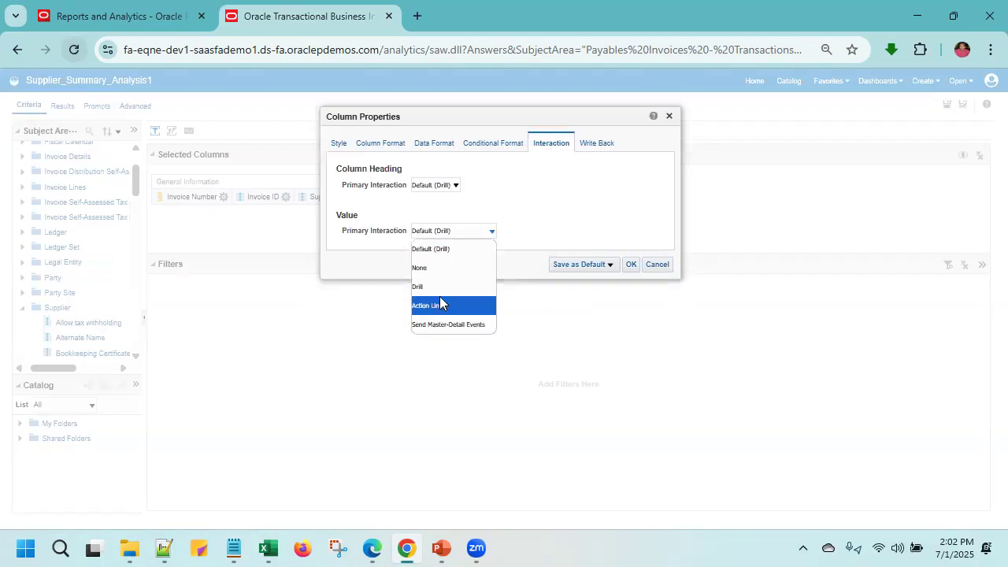
{"action": "left_click", "coordinate": [440, 305]}
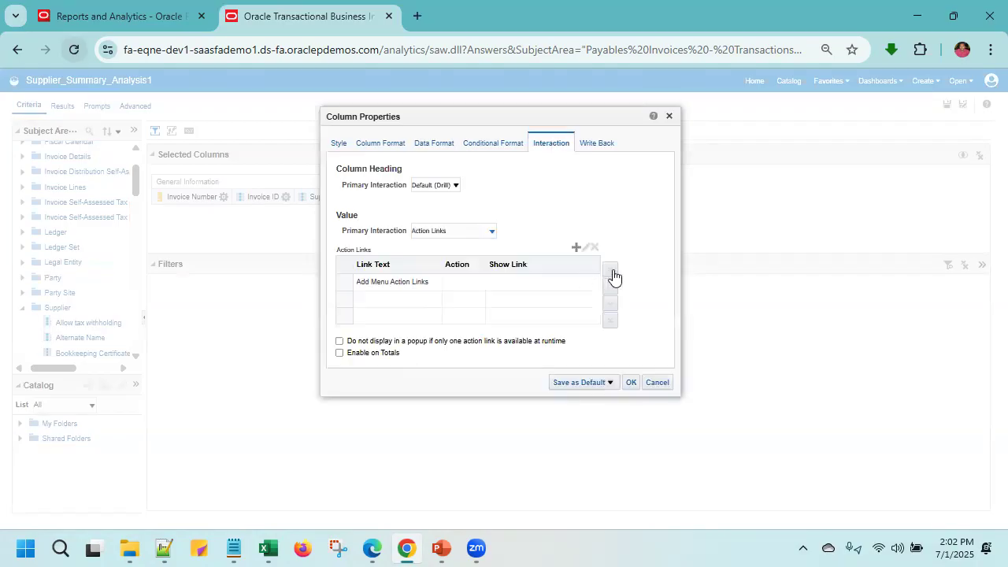
- Add an action link to the Supplier or Party Name column with the link text view invoice
{"action": "left_click", "coordinate": [576, 248]}
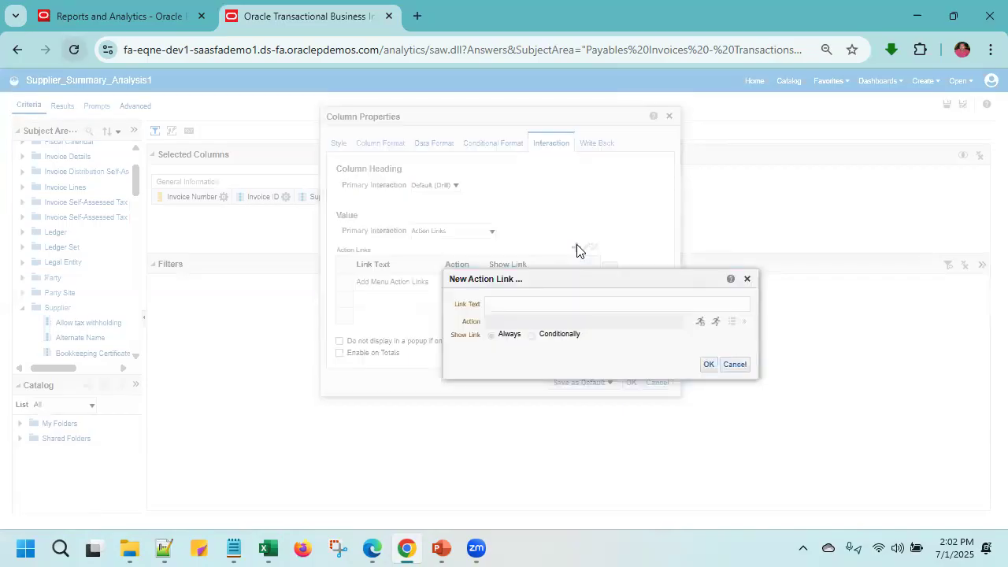
{"action": "left_click", "coordinate": [640, 303]}
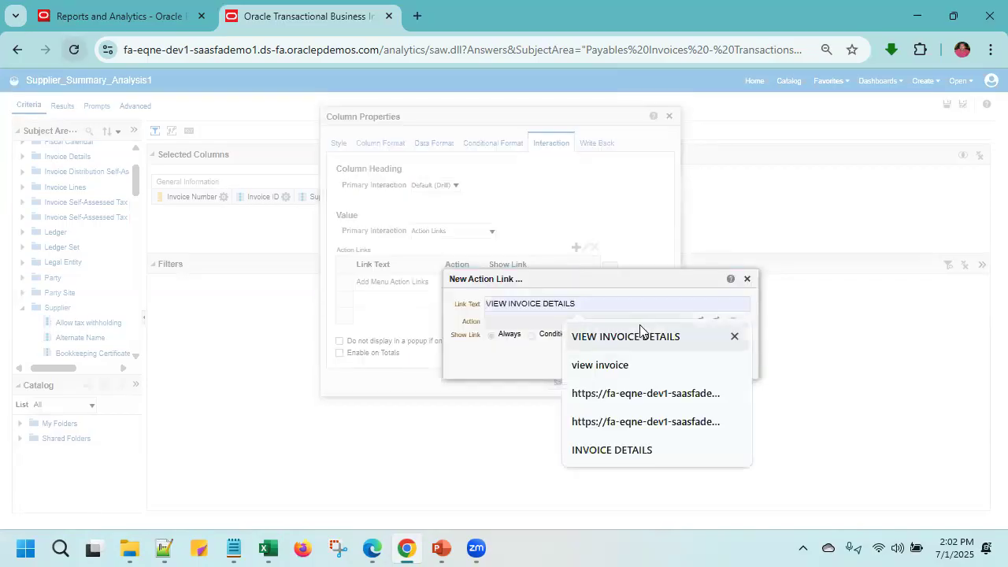
{"action": "left_click", "coordinate": [645, 372]}
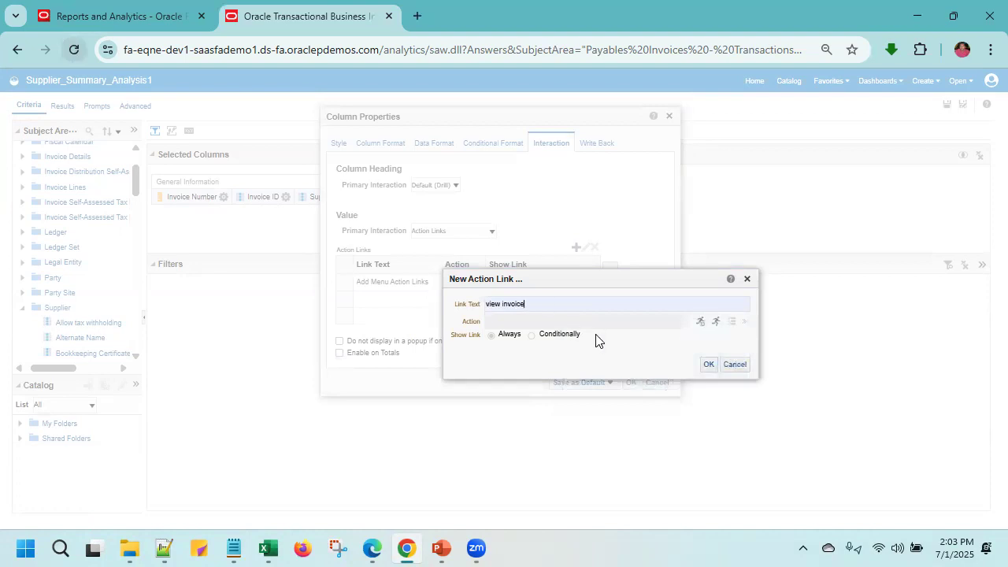
- Create a Navigate to BI Content action for the link and browse to Shared Folders/Custom
{"action": "left_click", "coordinate": [699, 323]}
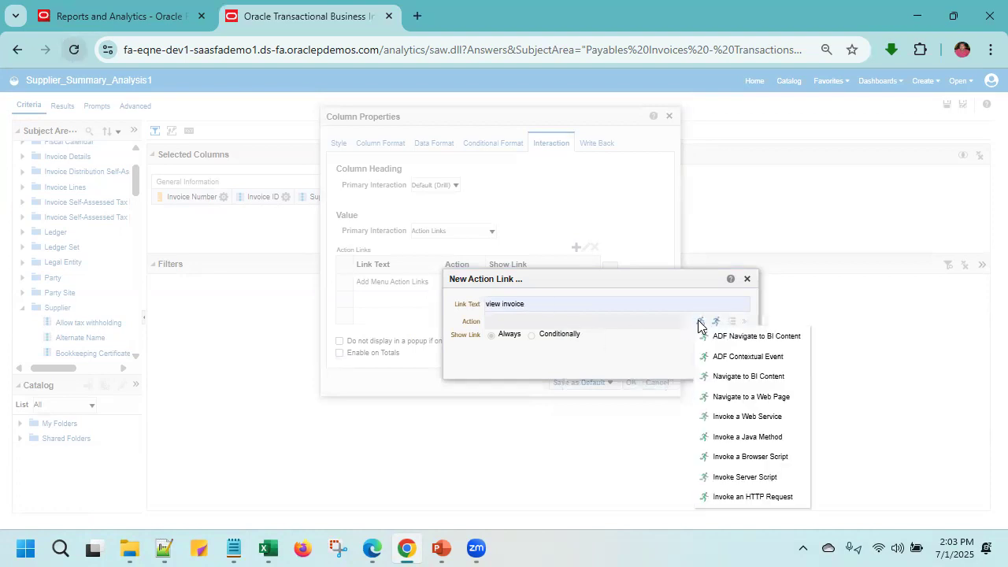
{"action": "left_click", "coordinate": [726, 378]}
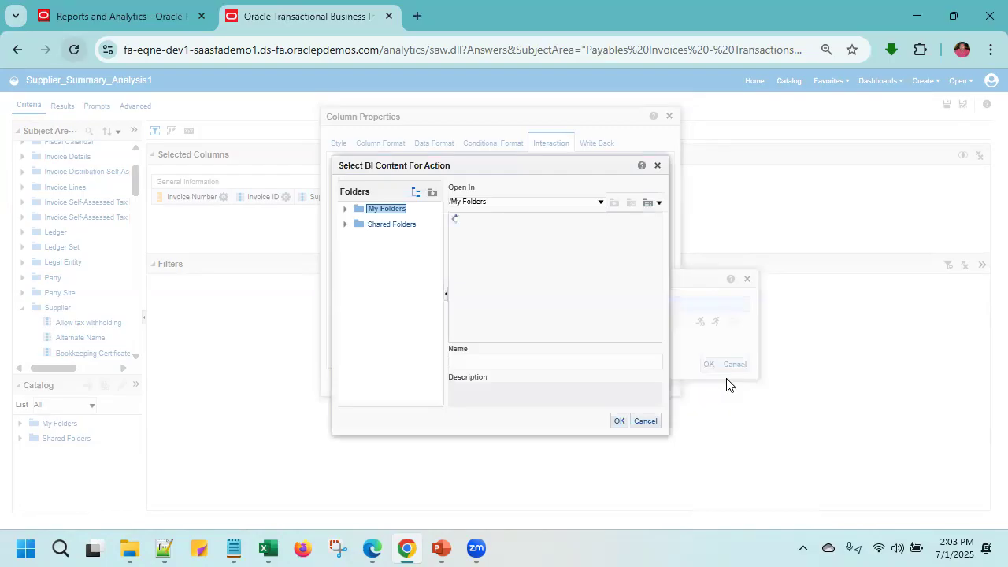
{"action": "left_click", "coordinate": [391, 226]}
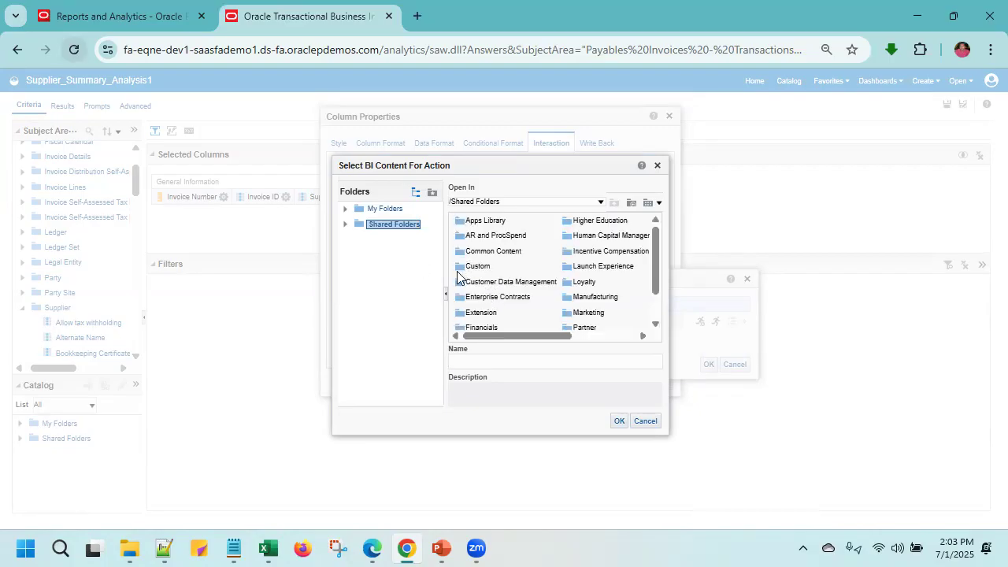
{"action": "double_click", "coordinate": [464, 267]}
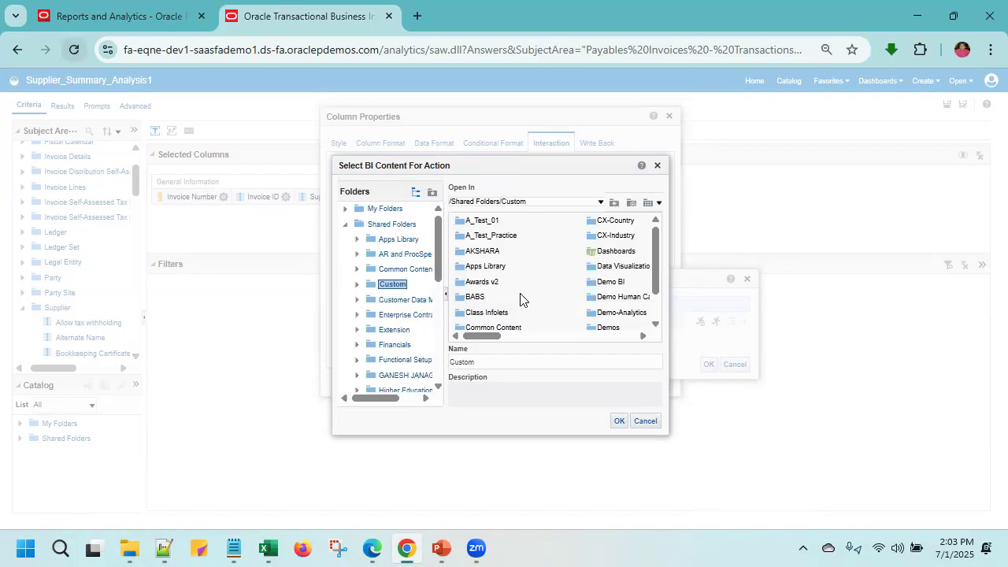
{"action": "left_click", "coordinate": [462, 257]}
{"action": "left_click", "coordinate": [619, 421]}
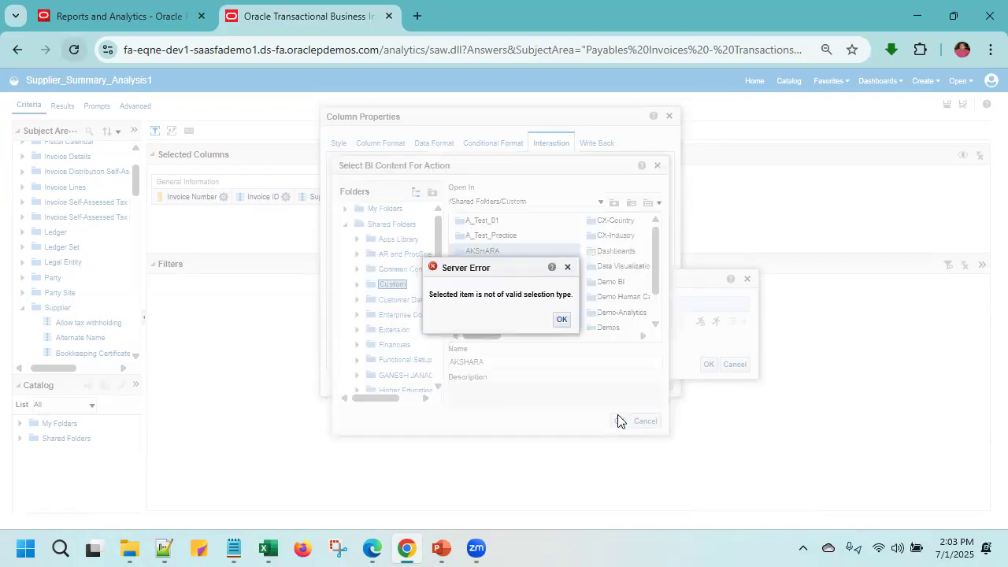
{"action": "left_click", "coordinate": [562, 319]}
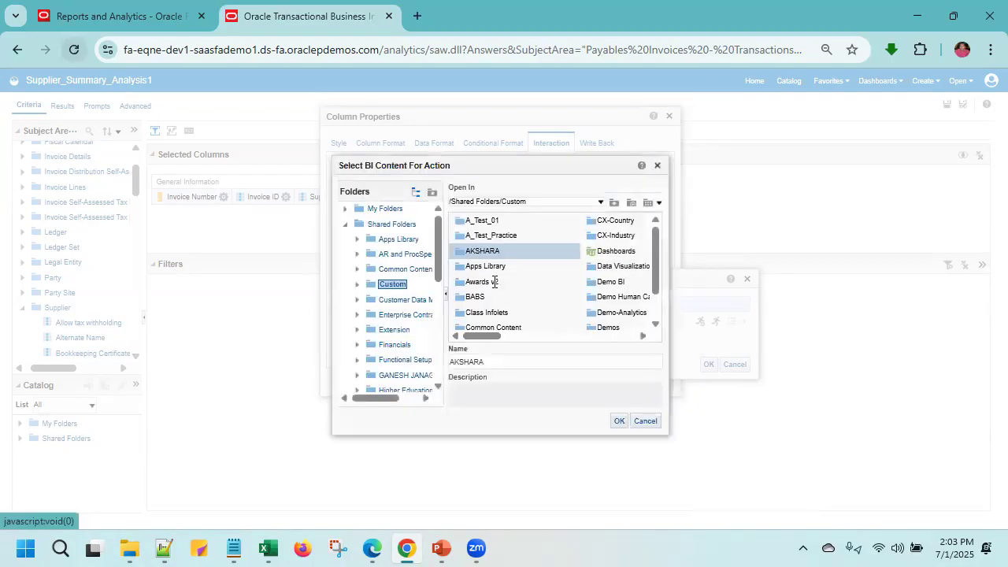
- Choose Invoice Details Analysis, from the AKSHARA subfolder that also holds Supplier_Summary_Analysis1, as the action's target
{"action": "double_click", "coordinate": [462, 257]}
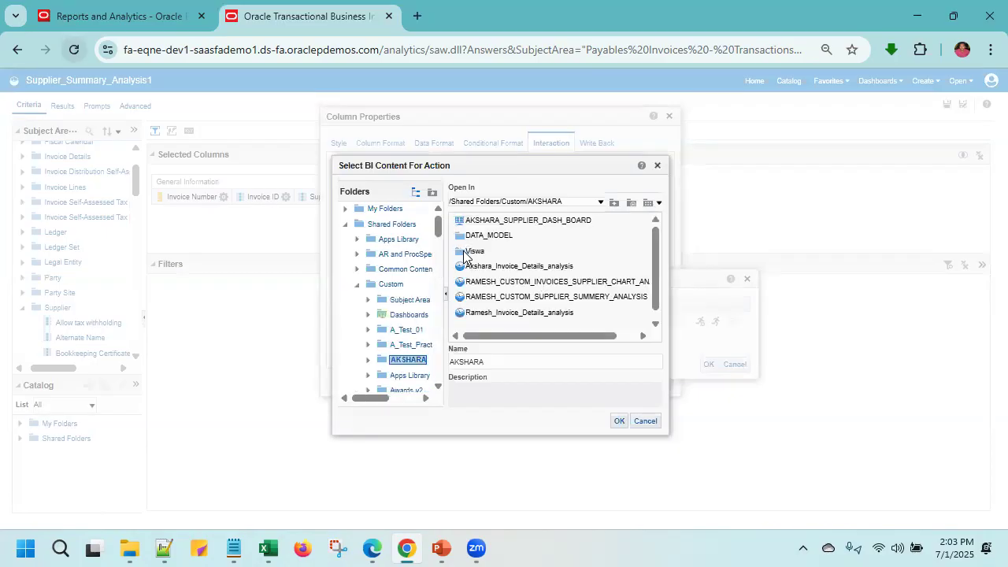
{"action": "double_click", "coordinate": [459, 251]}
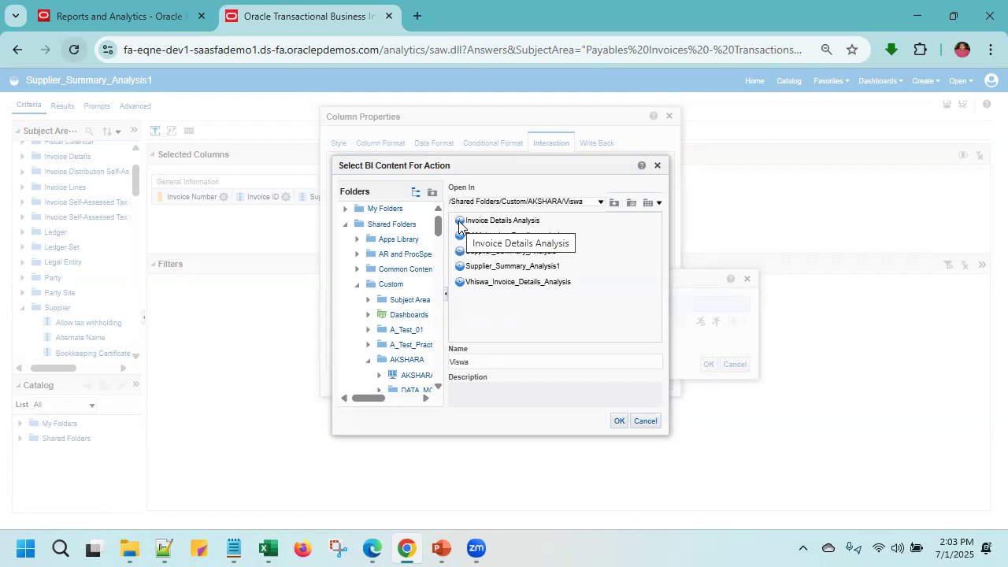
{"action": "double_click", "coordinate": [459, 224]}
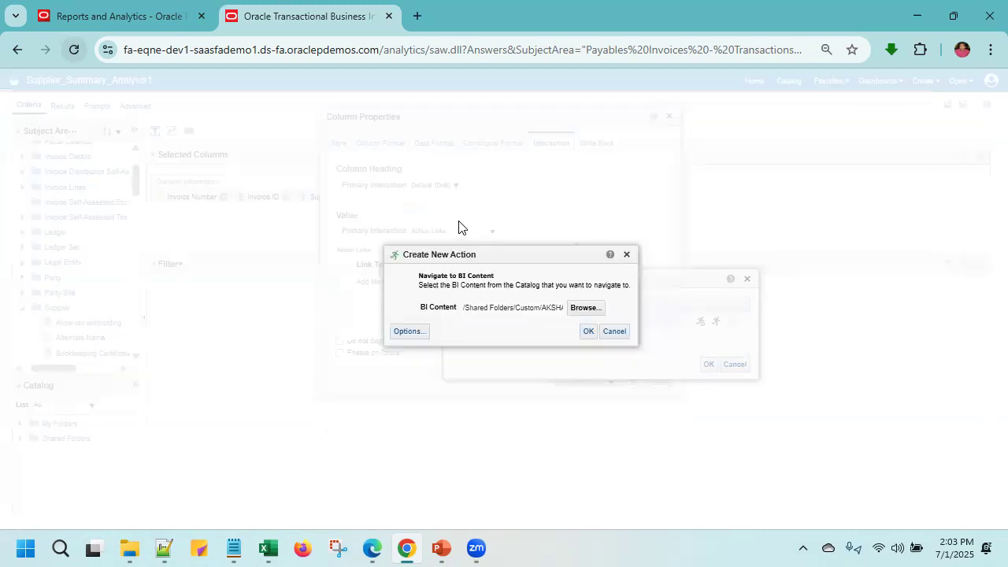
{"action": "left_click", "coordinate": [589, 332]}
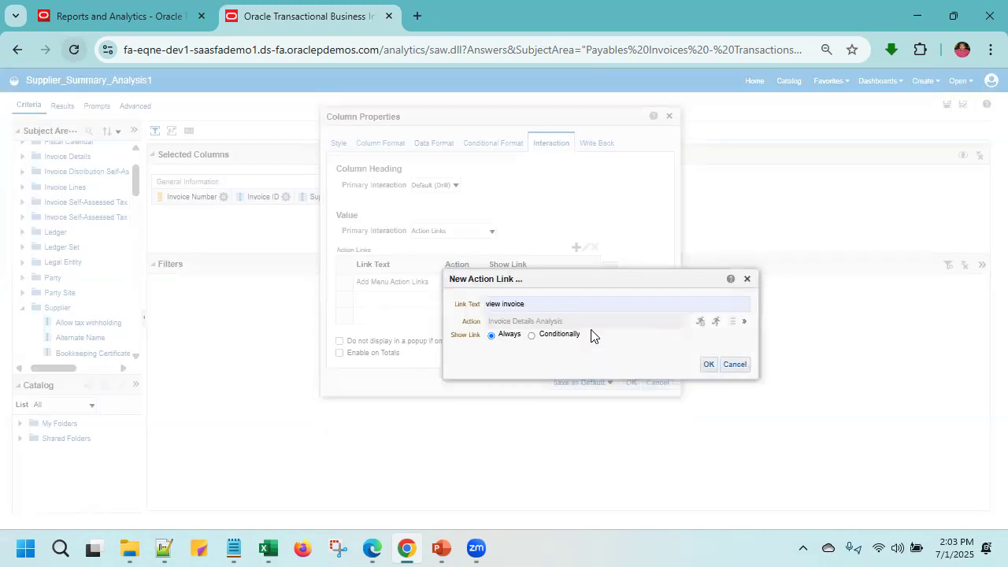
- Apply the view invoice action link to the Supplier or Party Name column and save the analysis
{"action": "left_click", "coordinate": [705, 365]}
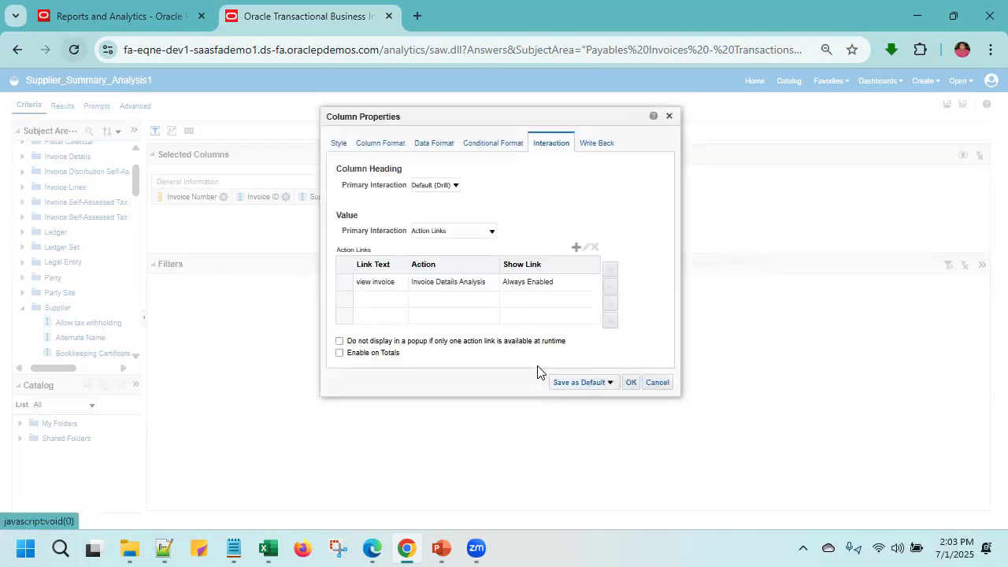
{"action": "left_click", "coordinate": [631, 382]}
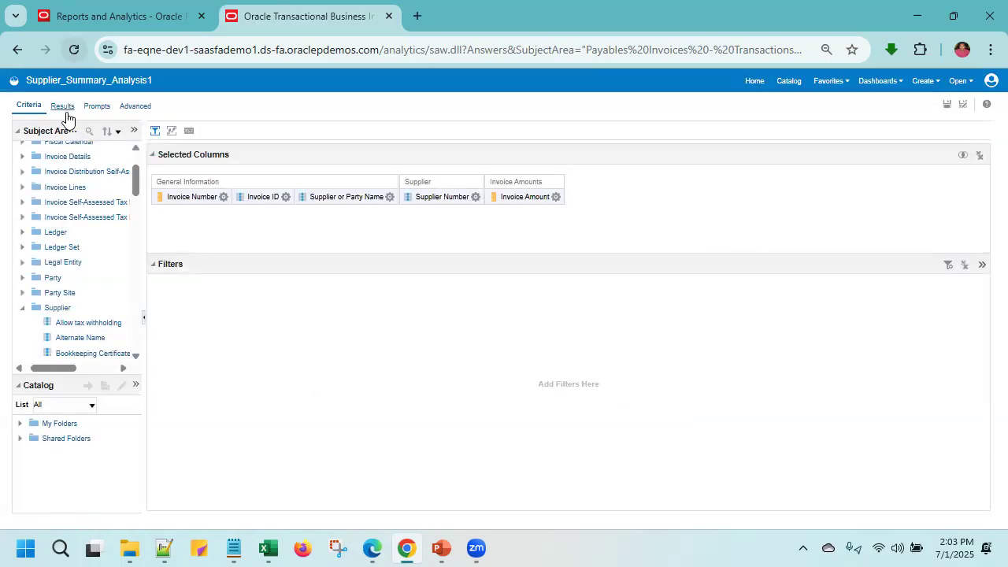
{"action": "left_click", "coordinate": [945, 110]}
- Review the results table to check that the supplier names are shown as links
{"action": "left_click", "coordinate": [61, 110]}
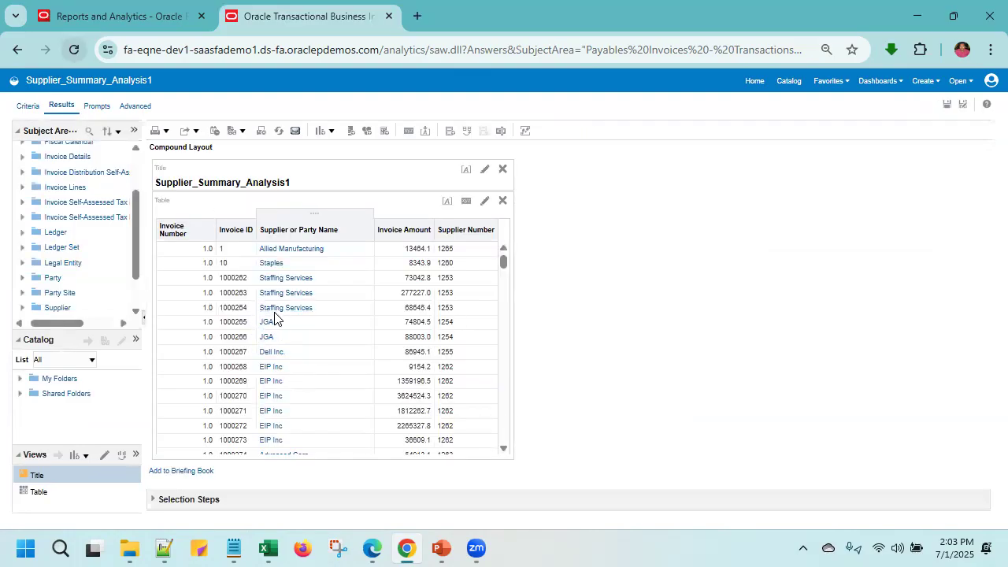
{"action": "scroll", "coordinate": [303, 303], "scroll_direction": "down", "scroll_amount": 5}
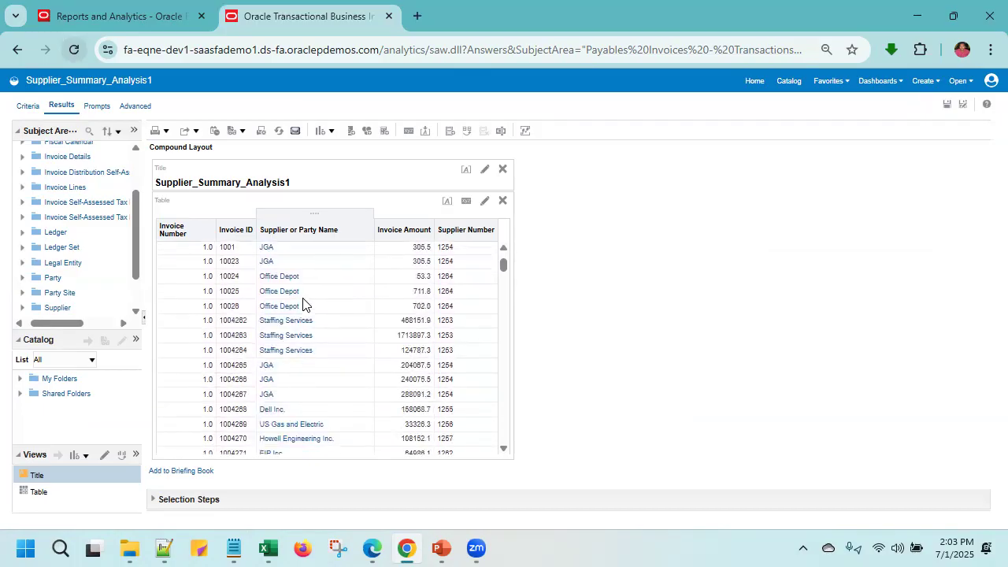
{"action": "scroll", "coordinate": [303, 302], "scroll_direction": "up", "scroll_amount": 5}
{"action": "scroll", "coordinate": [301, 298], "scroll_direction": "down", "scroll_amount": 10}
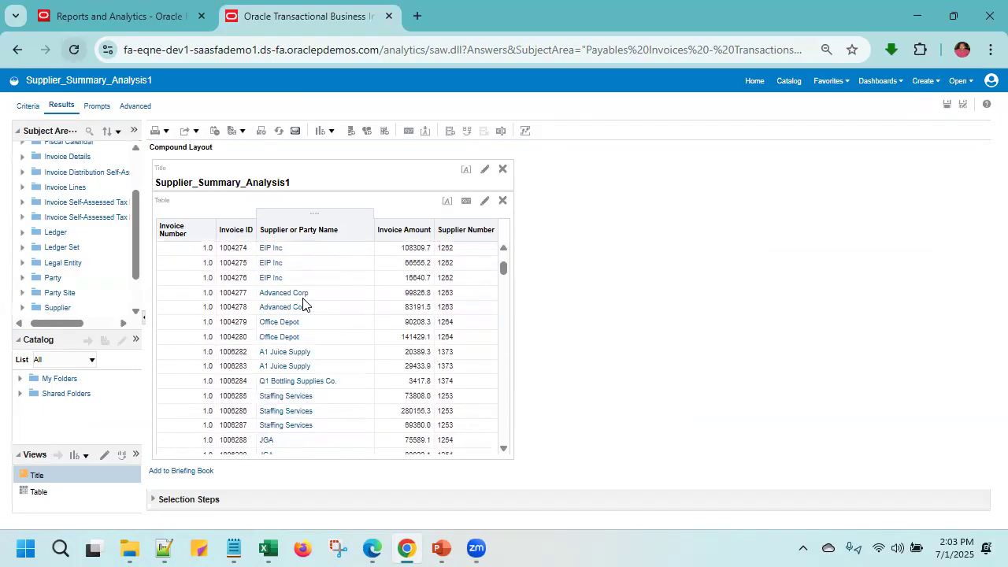
{"action": "scroll", "coordinate": [303, 304], "scroll_direction": "up", "scroll_amount": 10}
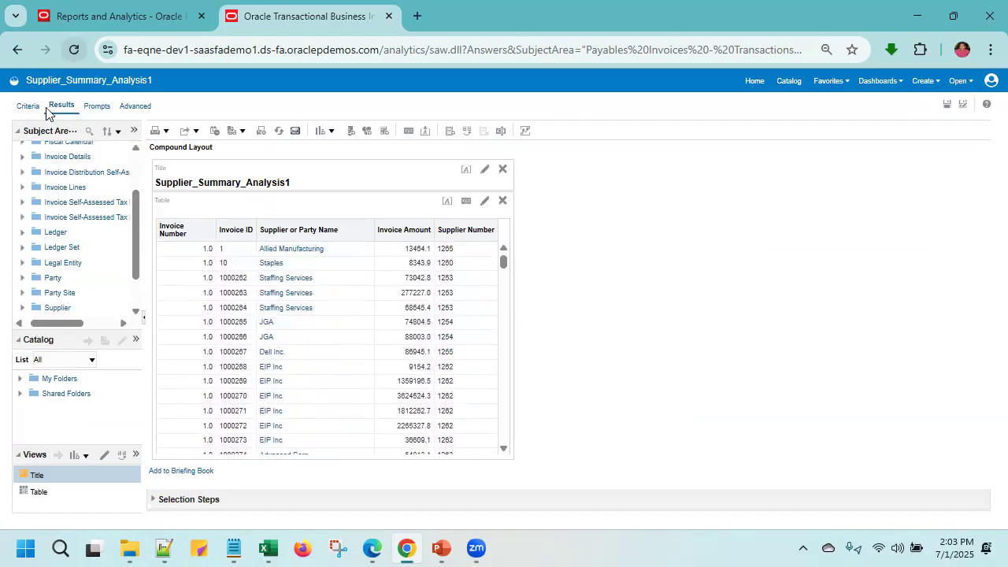
- Inspect the column formula of the Invoice Number column and close it without editing
{"action": "left_click", "coordinate": [22, 107]}
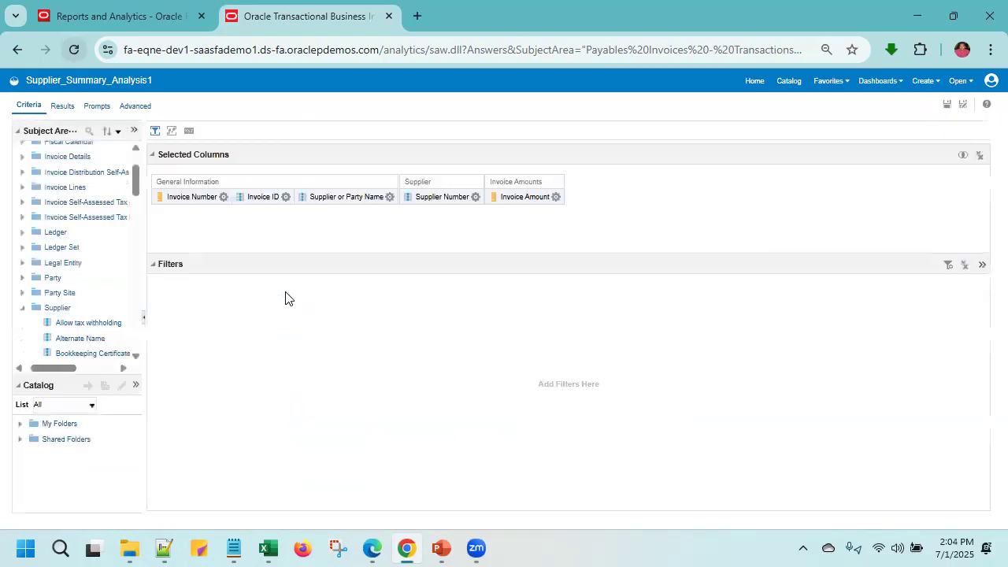
{"action": "left_click", "coordinate": [223, 197]}
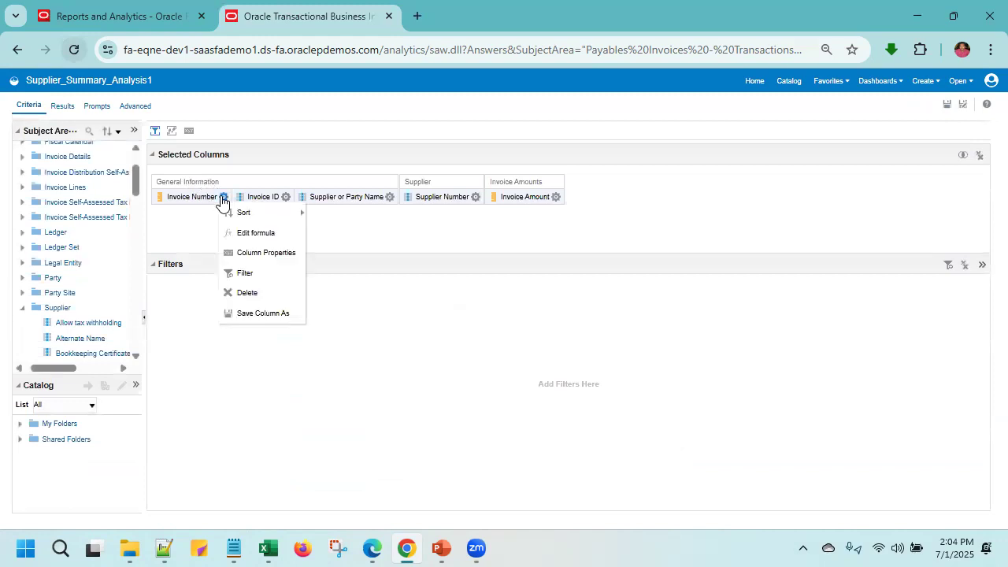
{"action": "left_click", "coordinate": [260, 233]}
{"action": "left_click", "coordinate": [482, 340]}
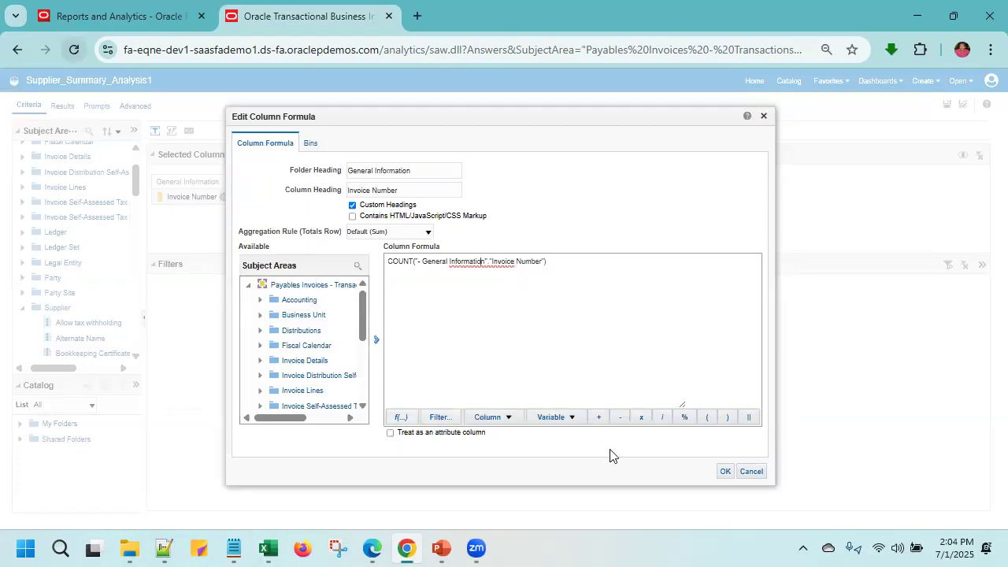
{"action": "left_click", "coordinate": [726, 472]}
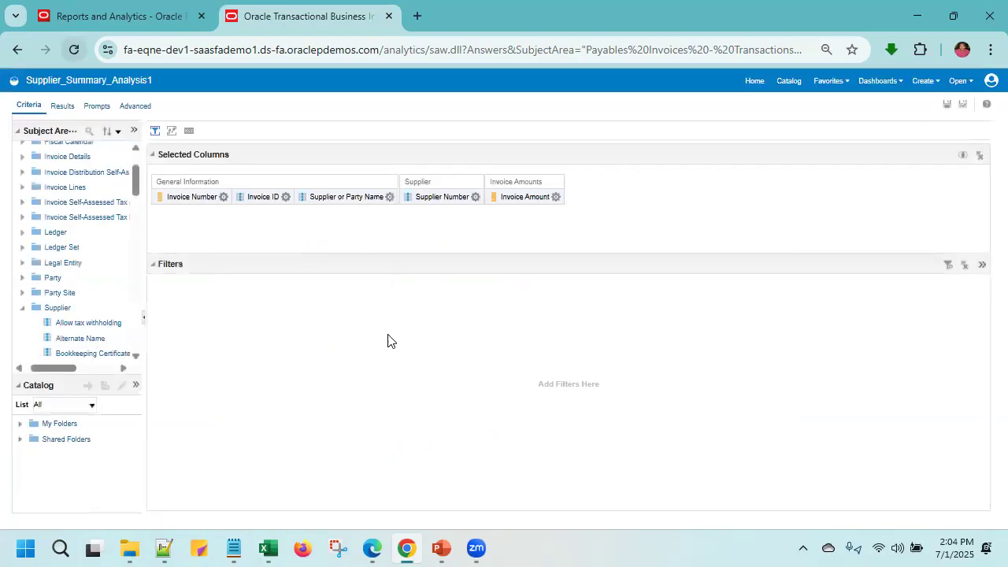
- Test the view invoice link on the first Staffing Services row of the results table
{"action": "left_click", "coordinate": [388, 198]}
{"action": "left_click", "coordinate": [63, 107]}
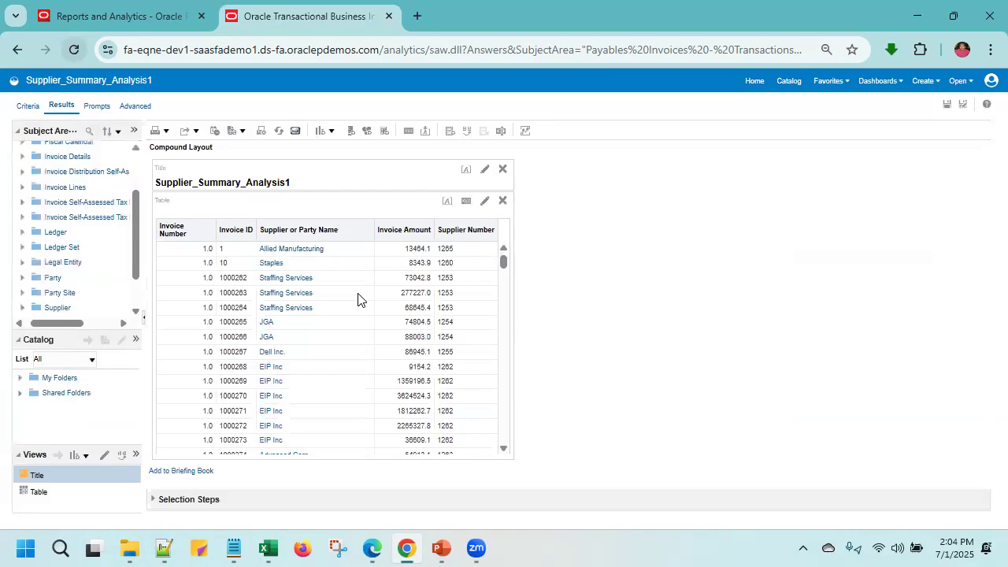
{"action": "left_click", "coordinate": [305, 282]}
{"action": "left_click", "coordinate": [337, 289]}
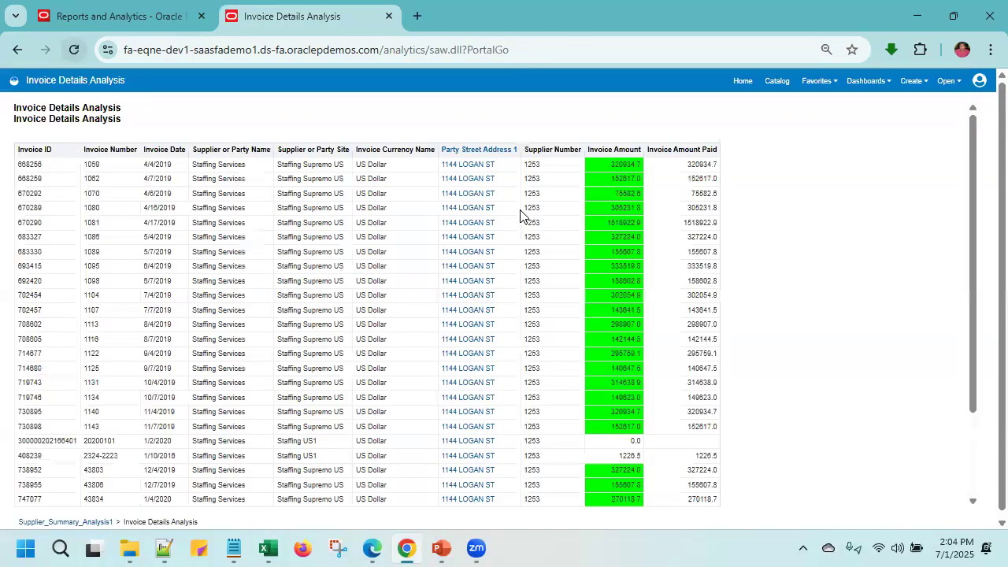
- Review the linked Staffing Services invoice rows, and reopen the criteria of Supplier_Summary_Analysis1 for editing
{"action": "scroll", "coordinate": [595, 328], "scroll_direction": "down", "scroll_amount": 3}
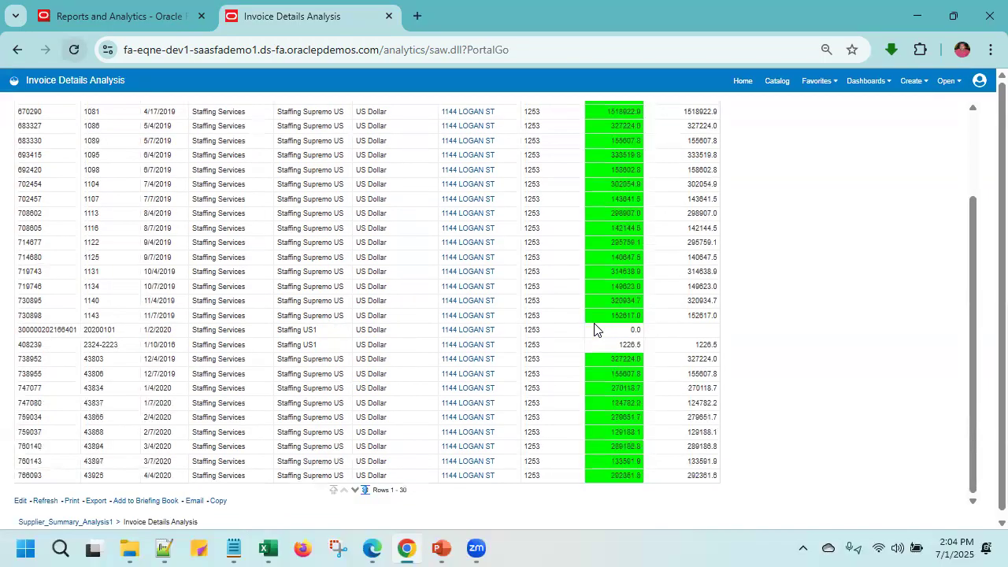
{"action": "scroll", "coordinate": [594, 329], "scroll_direction": "up", "scroll_amount": 3}
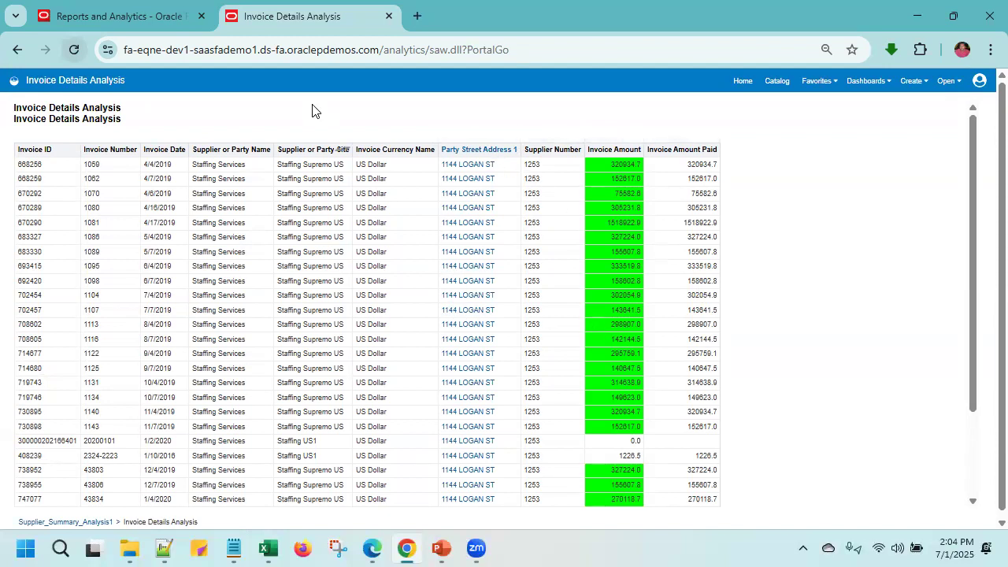
{"action": "left_click", "coordinate": [780, 84]}
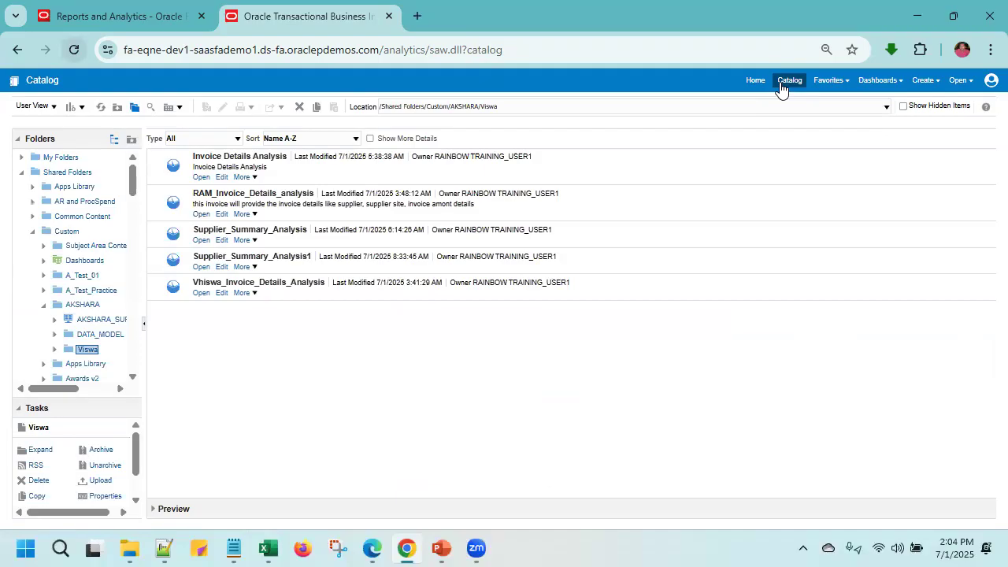
{"action": "left_click", "coordinate": [222, 267]}
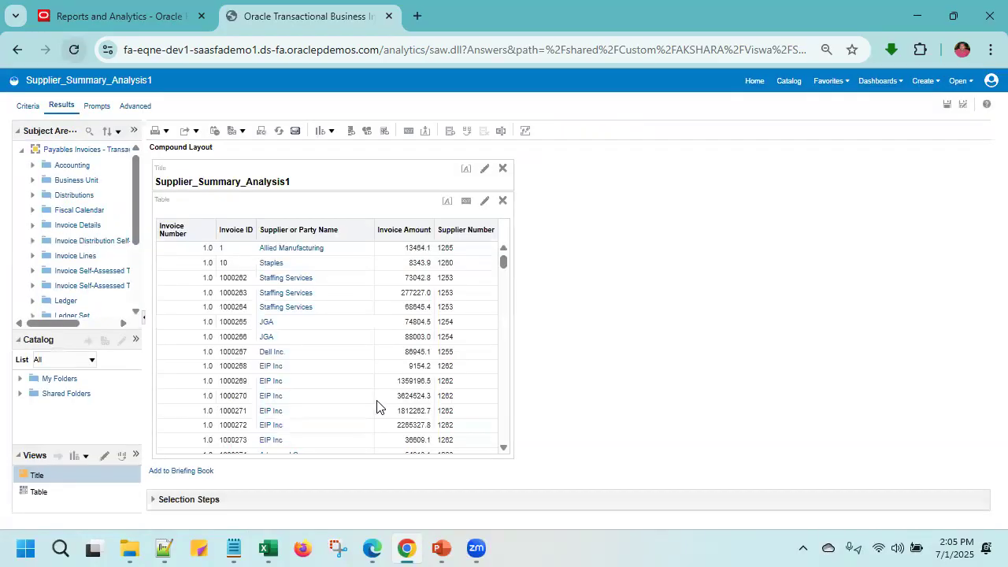
{"action": "left_click", "coordinate": [26, 110]}
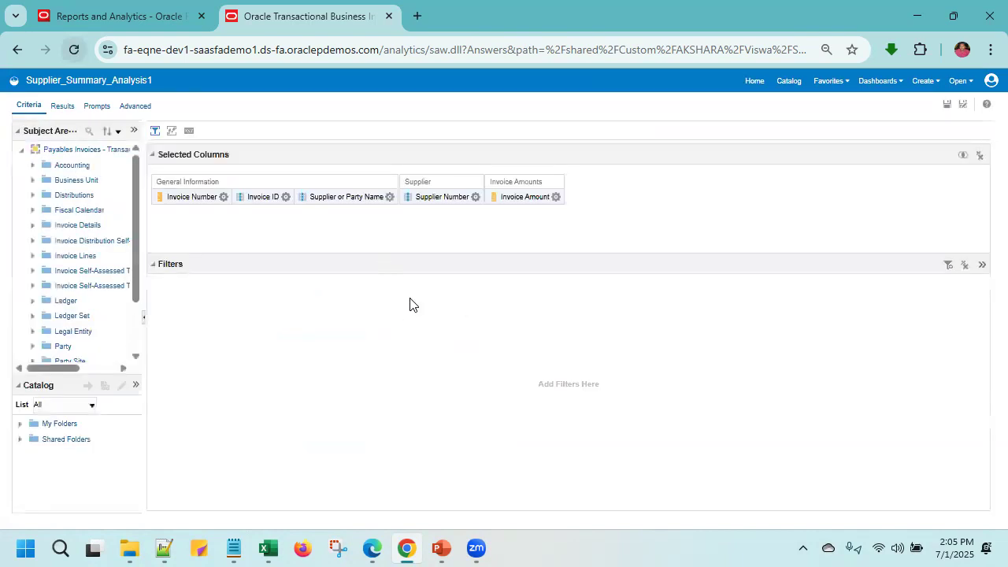
{"action": "left_click", "coordinate": [224, 197]}
{"action": "left_click", "coordinate": [285, 197]}
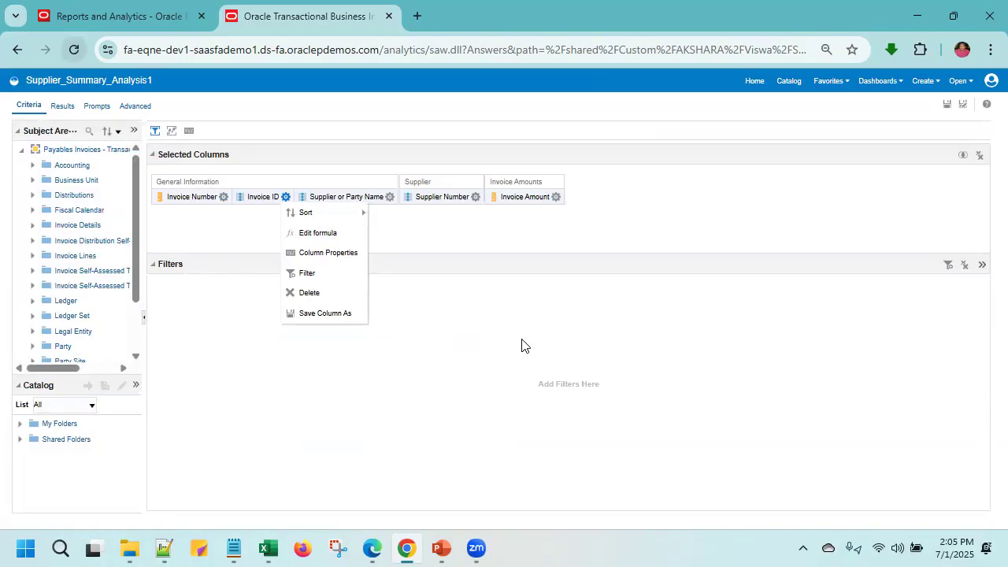
{"action": "left_click", "coordinate": [506, 342]}
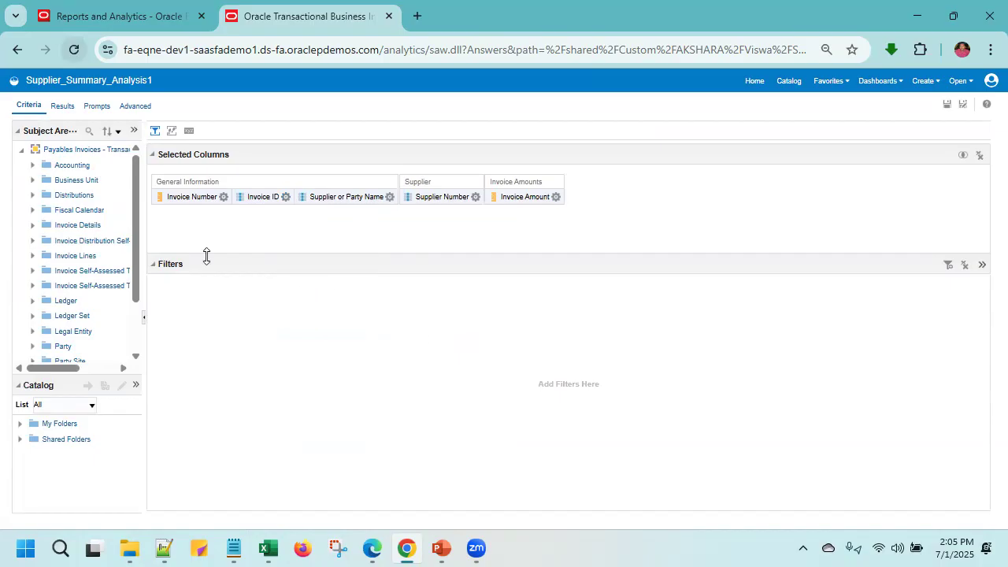
- Add a filter on Supplier or Party Name with the operator "is prompted" and save the analysis
{"action": "left_click", "coordinate": [948, 265]}
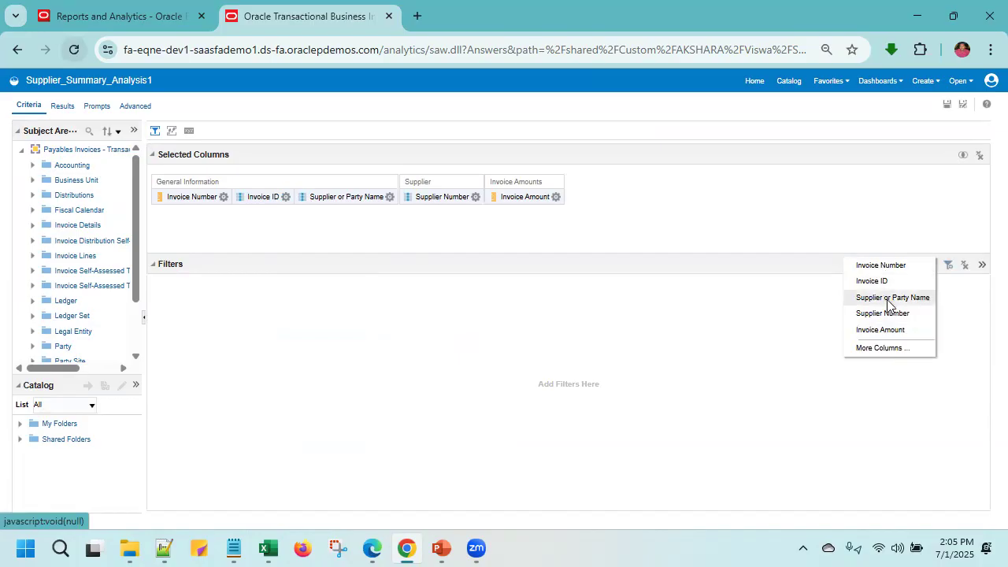
{"action": "left_click", "coordinate": [888, 304]}
{"action": "left_click", "coordinate": [546, 249]}
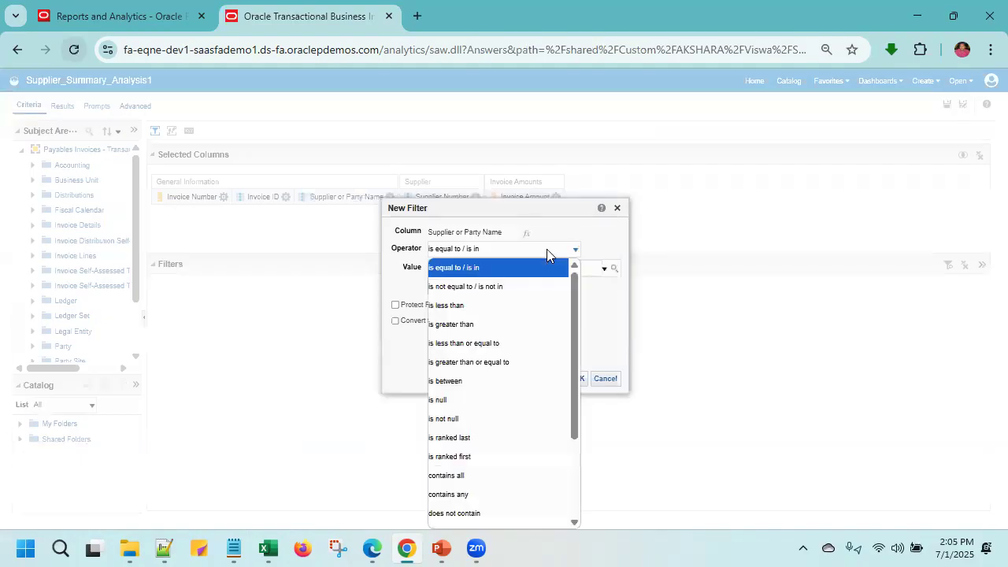
{"action": "scroll", "coordinate": [465, 409], "scroll_direction": "down", "scroll_amount": 3}
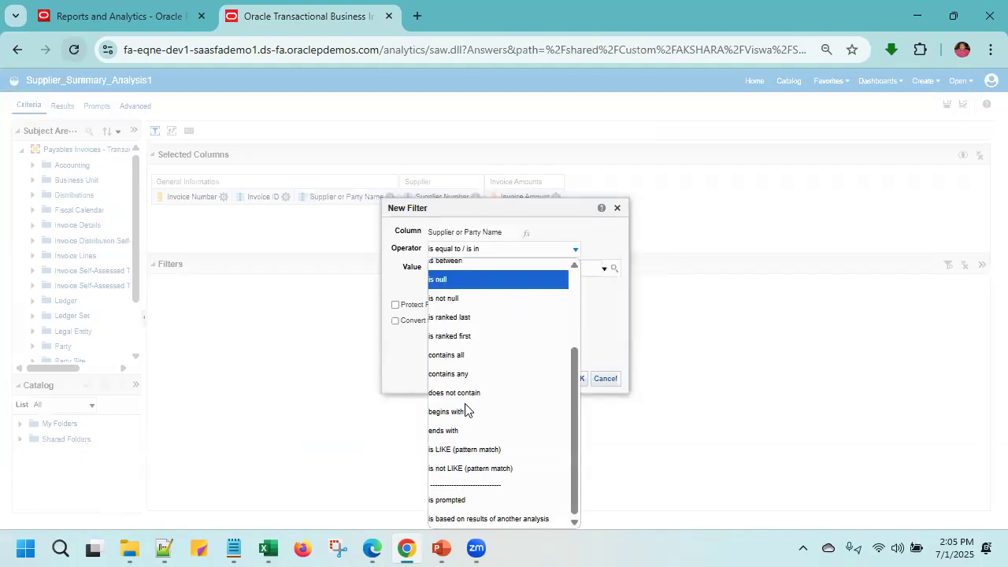
{"action": "left_click", "coordinate": [448, 501]}
{"action": "left_click", "coordinate": [543, 380]}
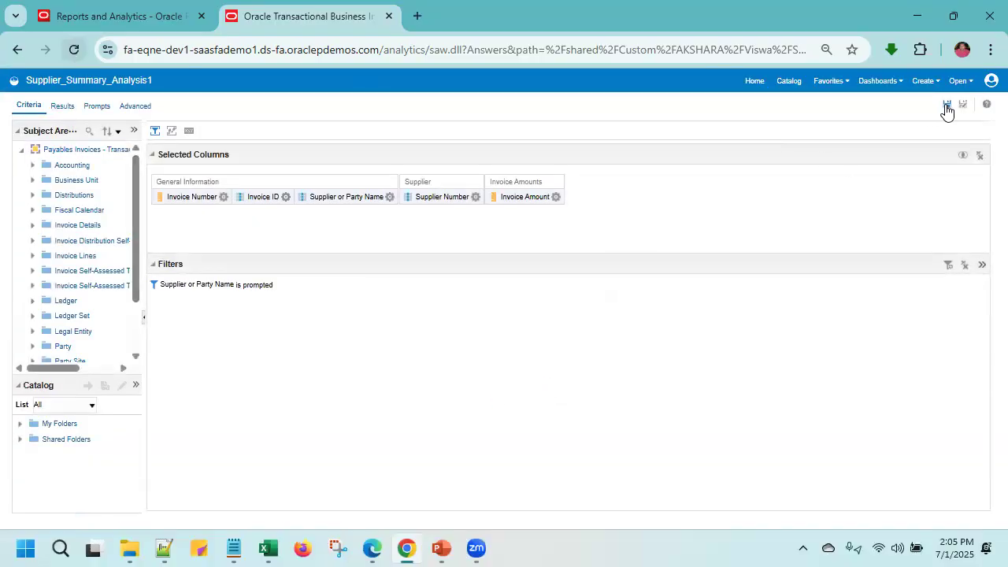
- Review the supplier order and repeated supplier rows in the results table
{"action": "left_click", "coordinate": [63, 105]}
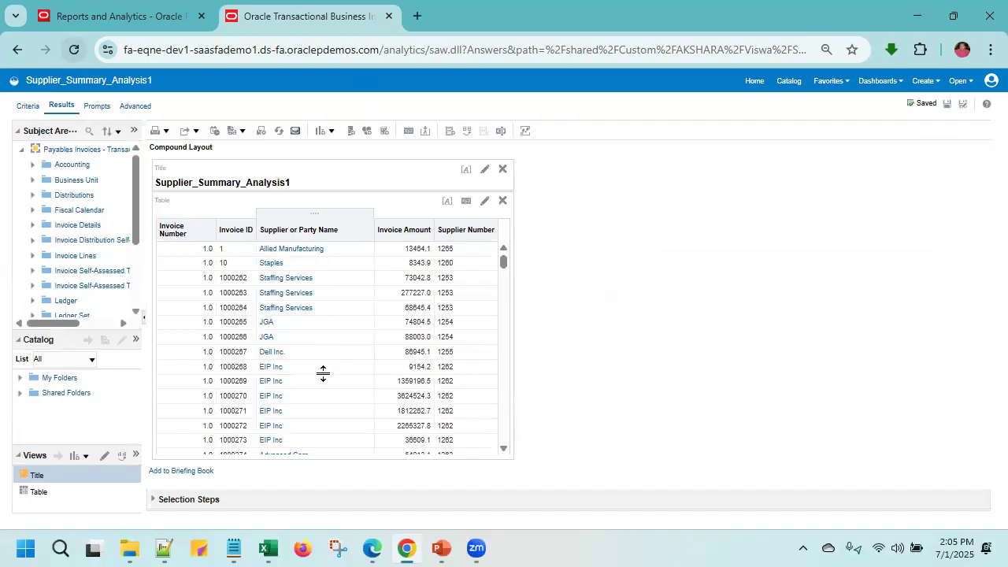
{"action": "scroll", "coordinate": [323, 372], "scroll_direction": "down", "scroll_amount": 10}
{"action": "scroll", "coordinate": [323, 377], "scroll_direction": "up", "scroll_amount": 10}
- Sort the Supplier or Party Name column in ascending order and save the analysis
{"action": "left_click", "coordinate": [29, 106]}
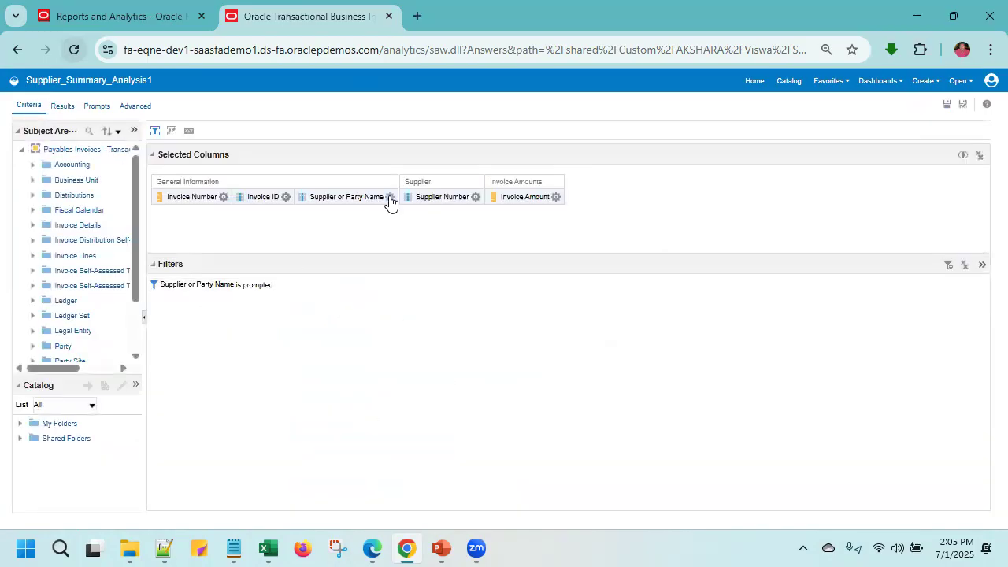
{"action": "left_click", "coordinate": [389, 199]}
{"action": "mouse_move", "coordinate": [403, 213]}
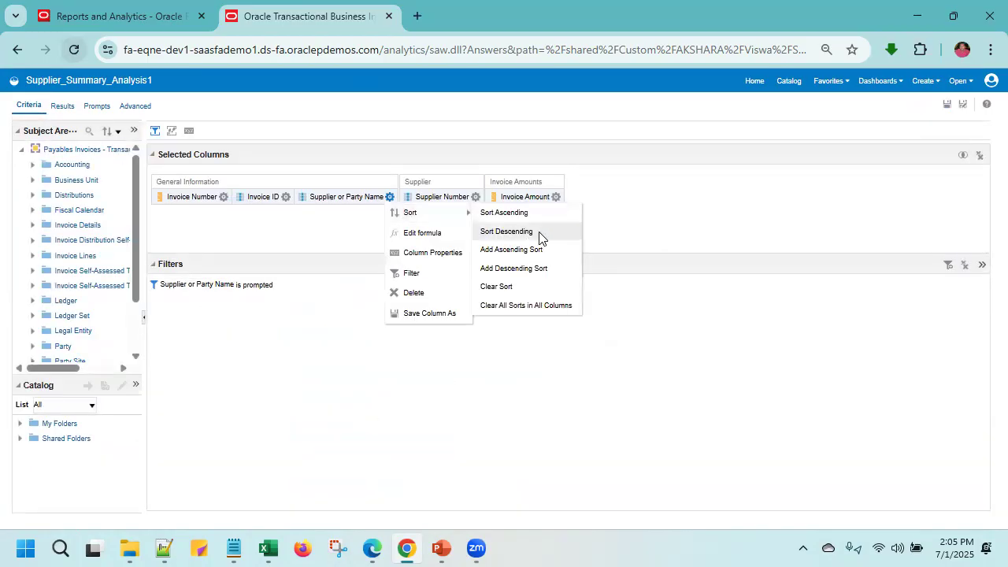
{"action": "left_click", "coordinate": [511, 214]}
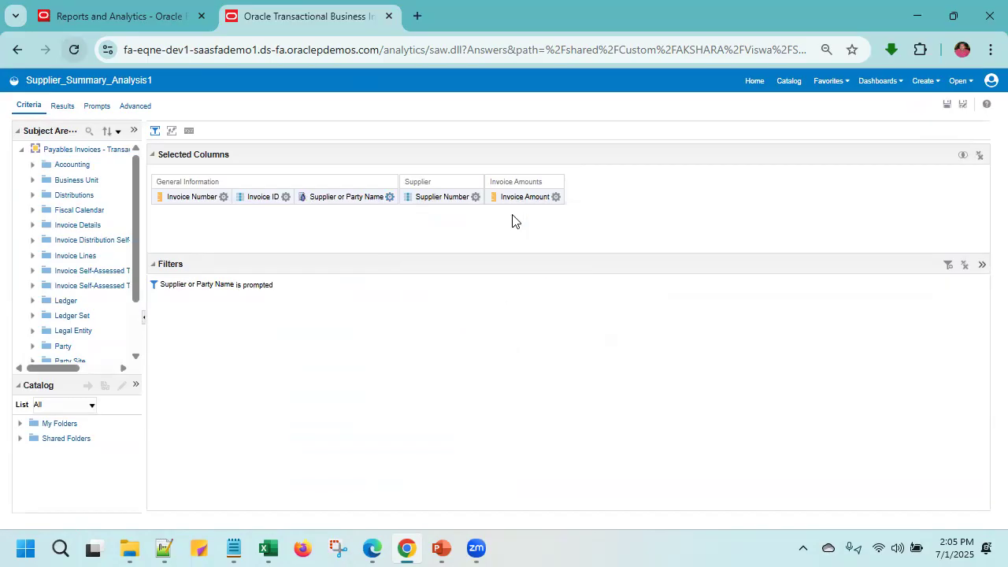
{"action": "left_click", "coordinate": [947, 107]}
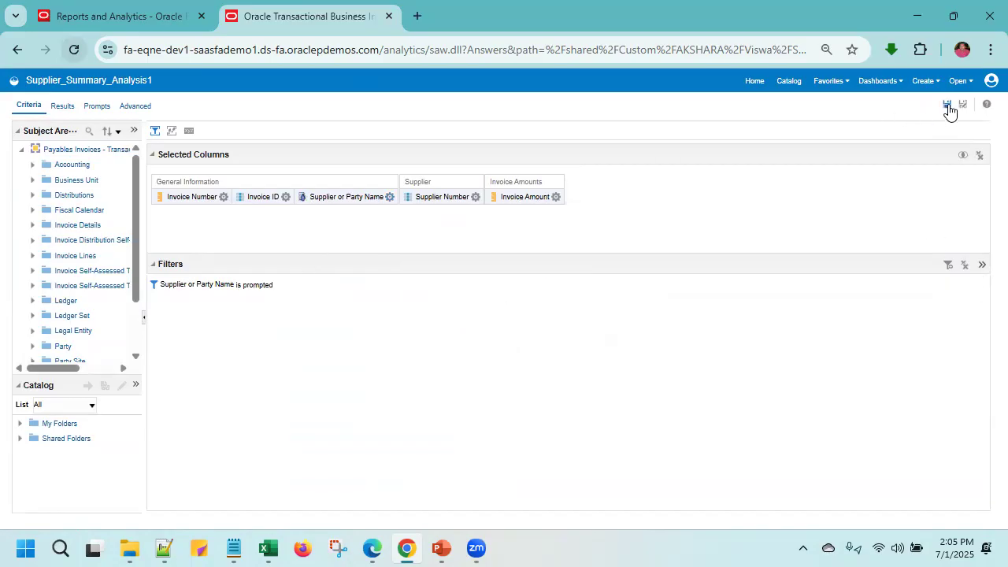
- Check the alphabetically sorted suppliers in the results table, looking at how the invoices repeat per supplier
{"action": "left_click", "coordinate": [61, 106]}
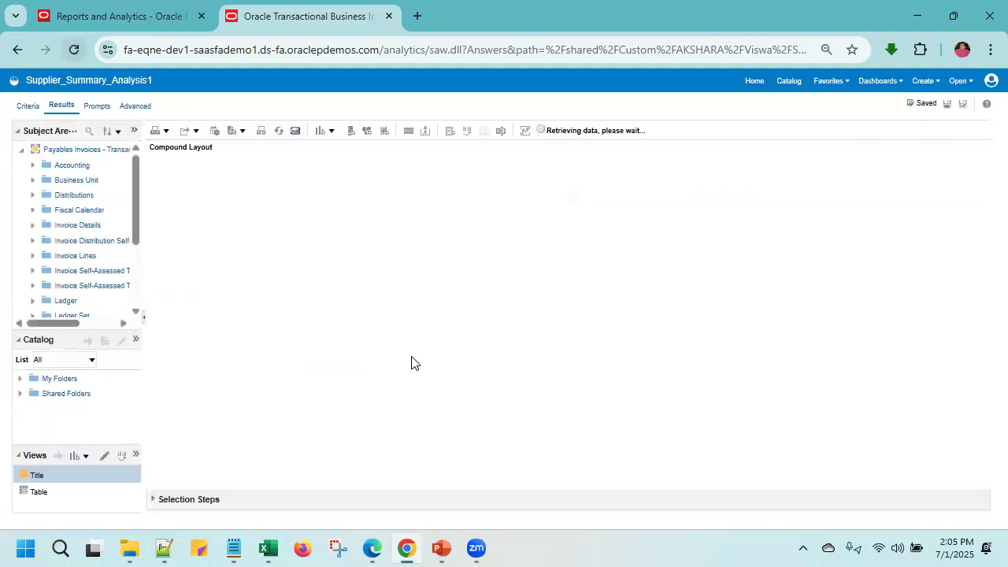
{"action": "scroll", "coordinate": [411, 362], "scroll_direction": "down", "scroll_amount": 10}
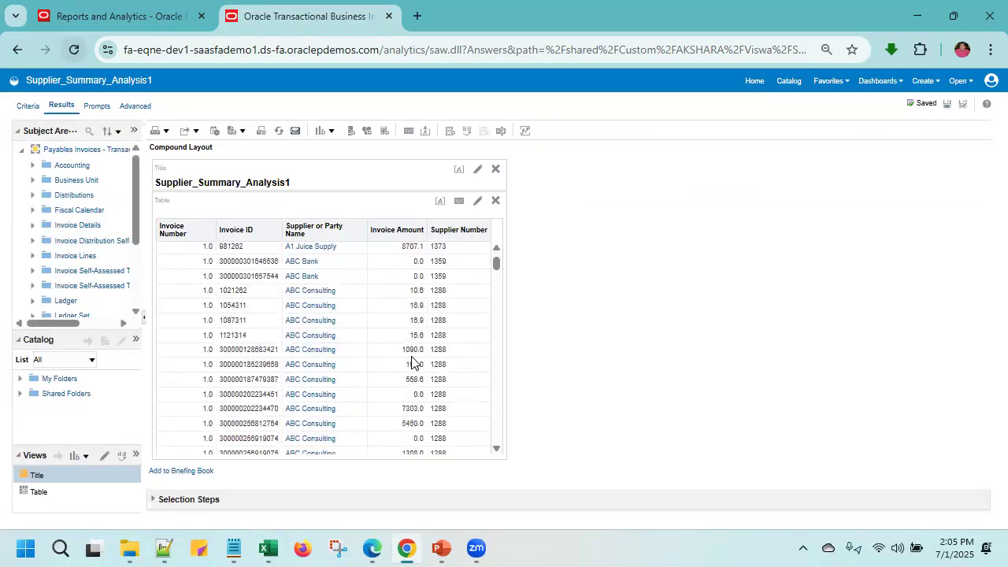
{"action": "scroll", "coordinate": [411, 362], "scroll_direction": "down", "scroll_amount": 10}
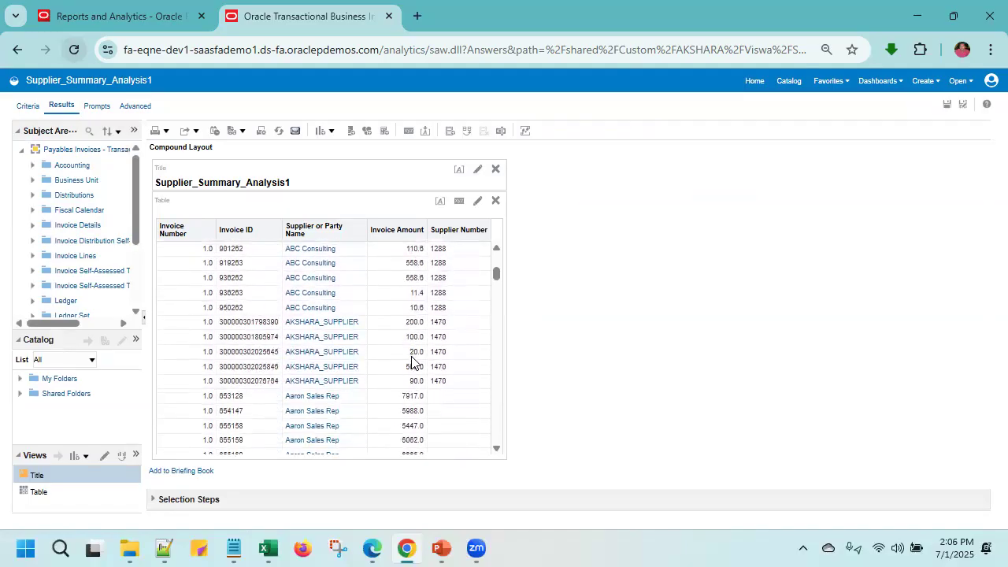
- Wrap the Invoice ID column formula in the aggregate function Count and save the analysis
{"action": "left_click", "coordinate": [29, 107]}
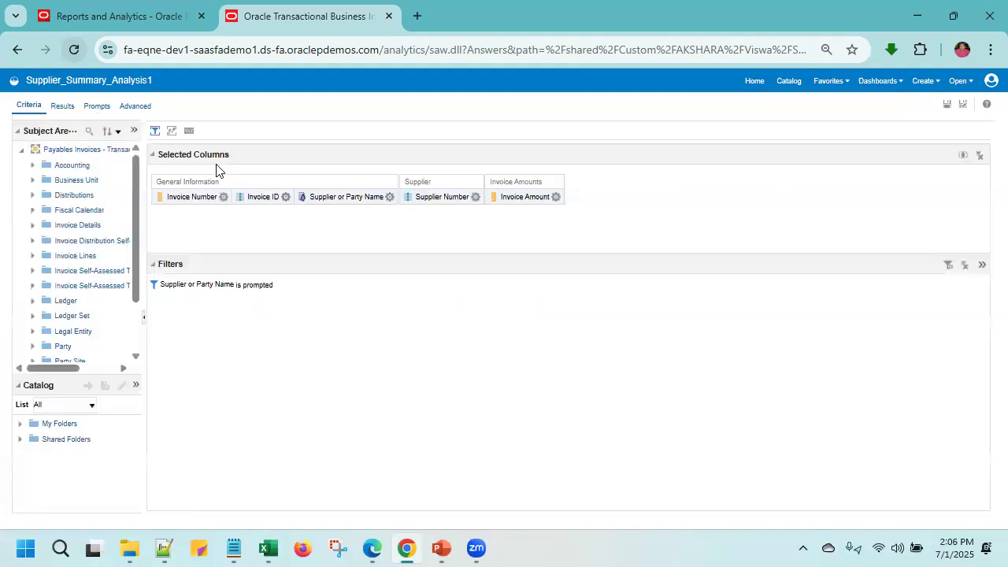
{"action": "left_click", "coordinate": [223, 198]}
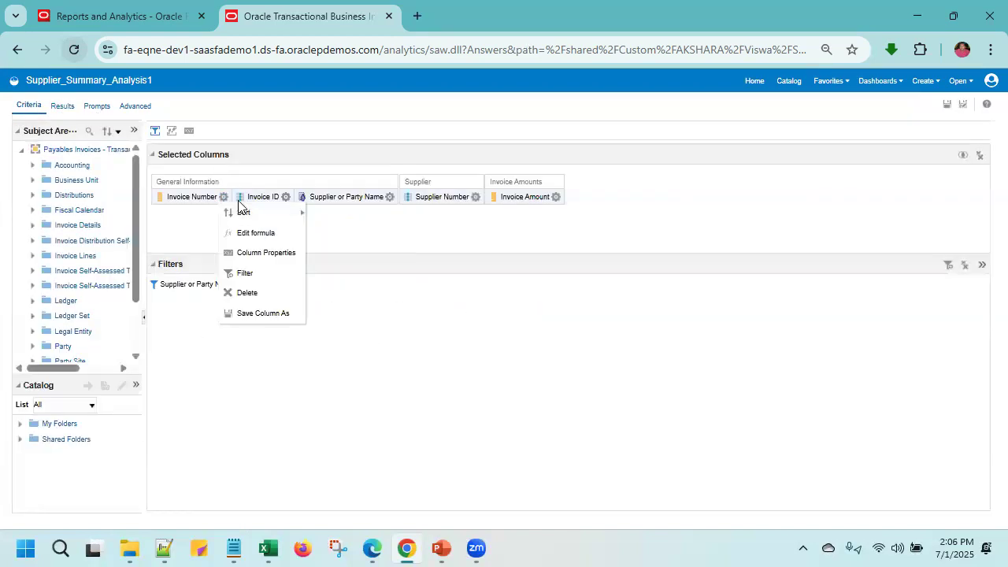
{"action": "left_click", "coordinate": [286, 197]}
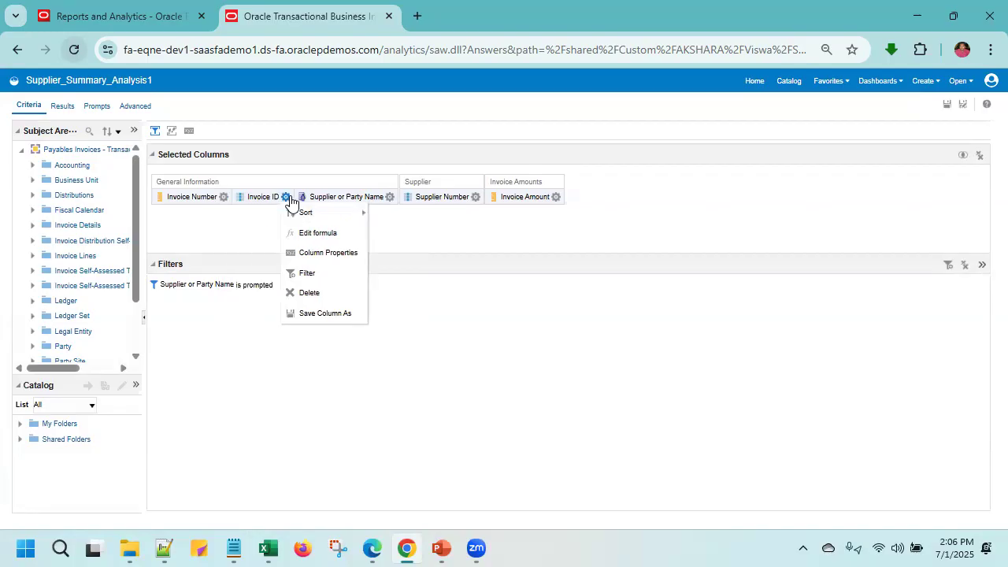
{"action": "left_click", "coordinate": [315, 231]}
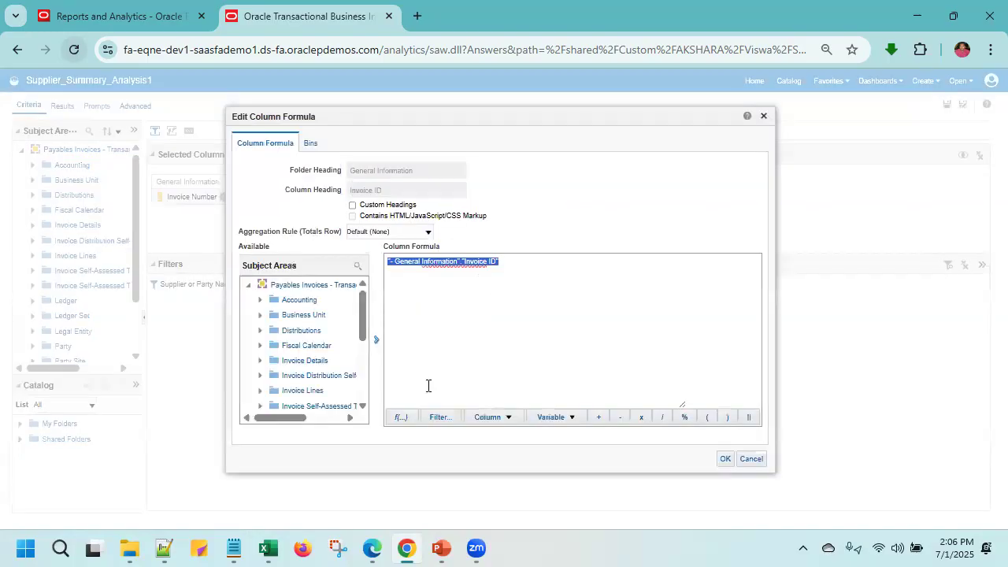
{"action": "left_click", "coordinate": [402, 417]}
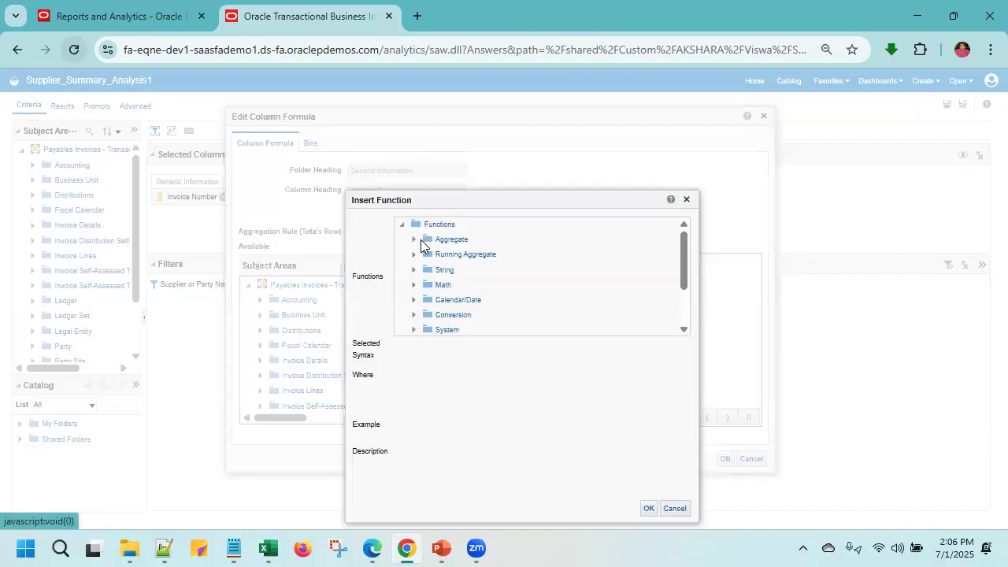
{"action": "left_click", "coordinate": [421, 239]}
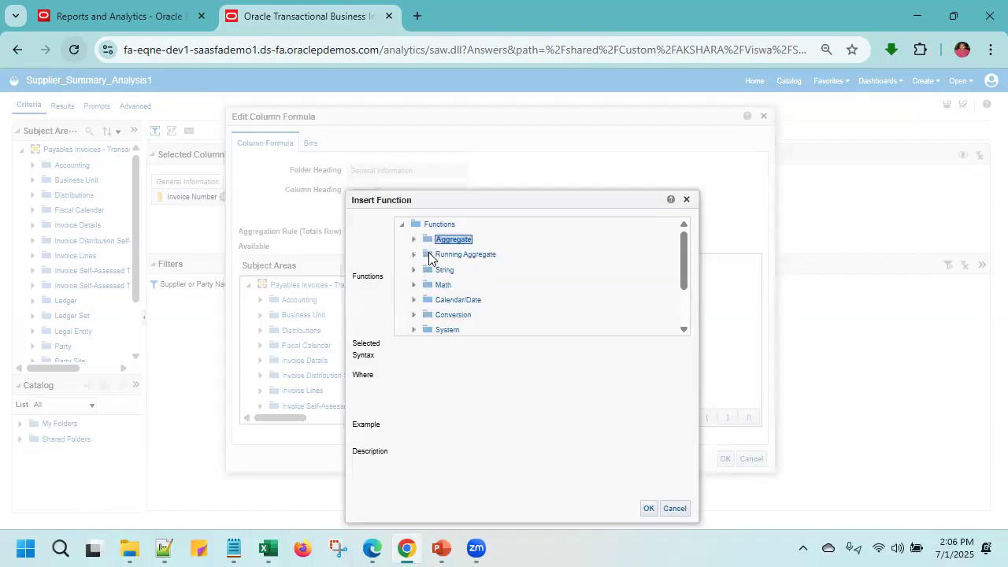
{"action": "left_click", "coordinate": [414, 239]}
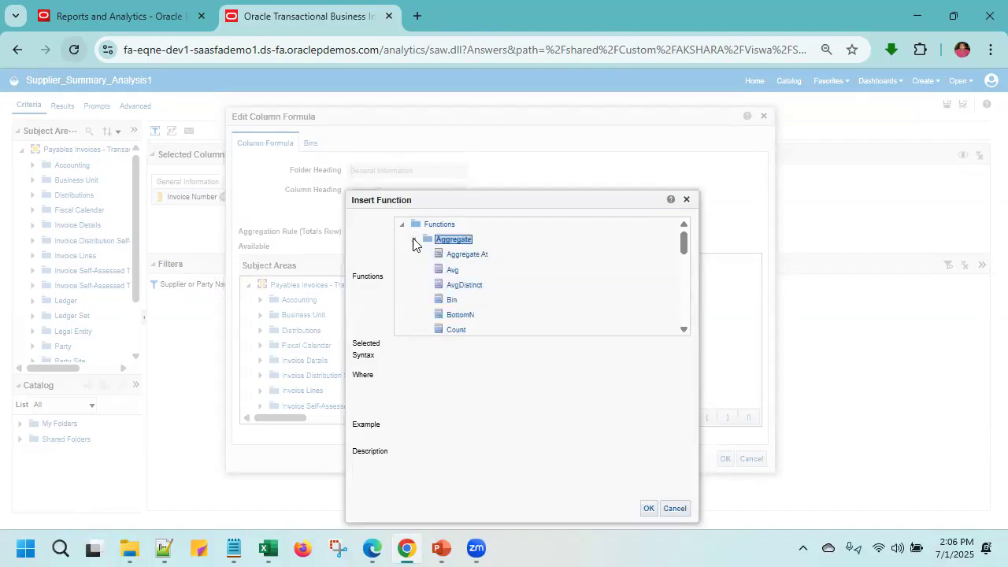
{"action": "double_click", "coordinate": [455, 331]}
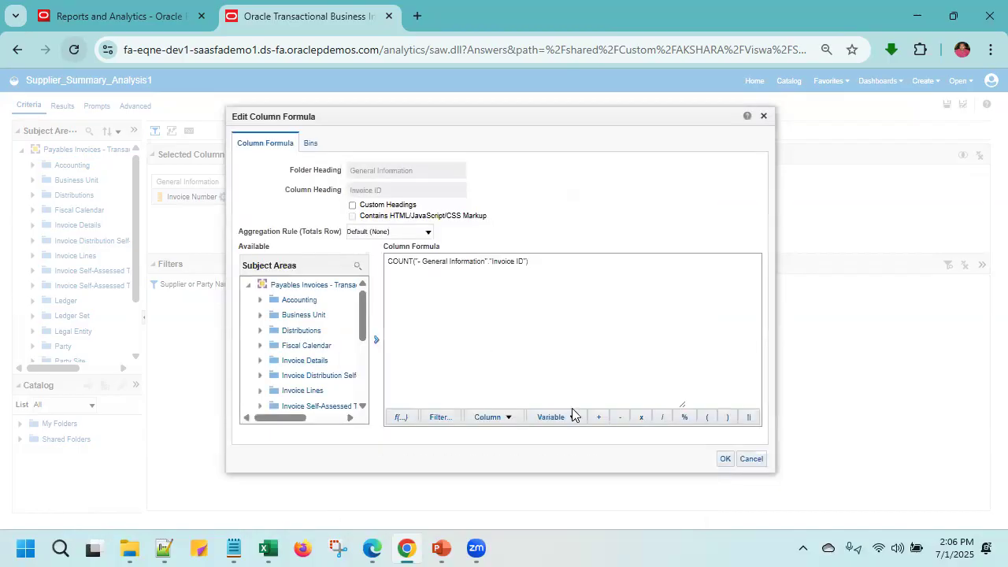
{"action": "left_click", "coordinate": [724, 459]}
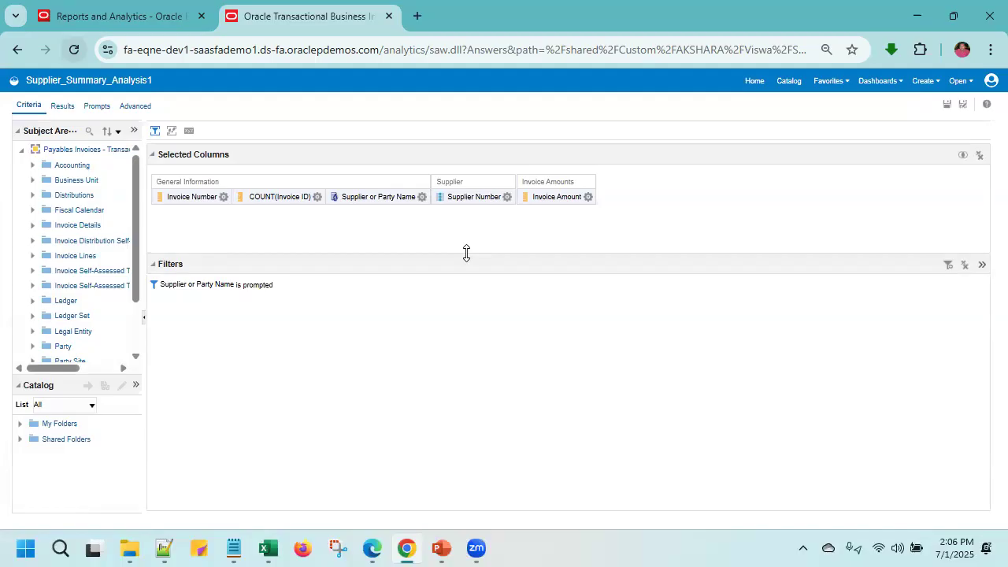
{"action": "left_click", "coordinate": [948, 104]}
- Review the invoice counts per supplier in the results and test the invoice details link on AKSHARA_SUPPLIER
{"action": "left_click", "coordinate": [62, 107]}
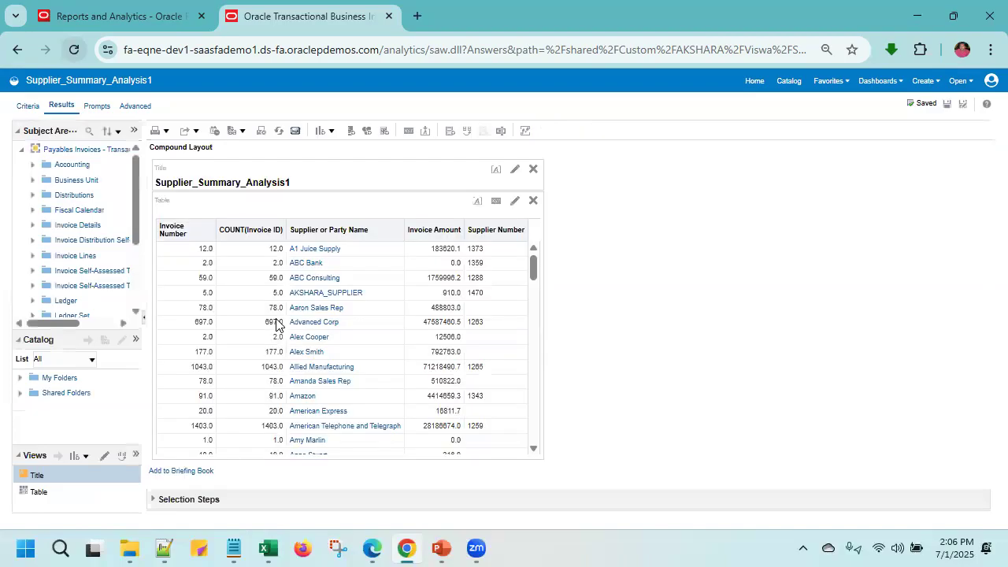
{"action": "scroll", "coordinate": [276, 323], "scroll_direction": "down", "scroll_amount": 3}
{"action": "scroll", "coordinate": [277, 324], "scroll_direction": "up", "scroll_amount": 3}
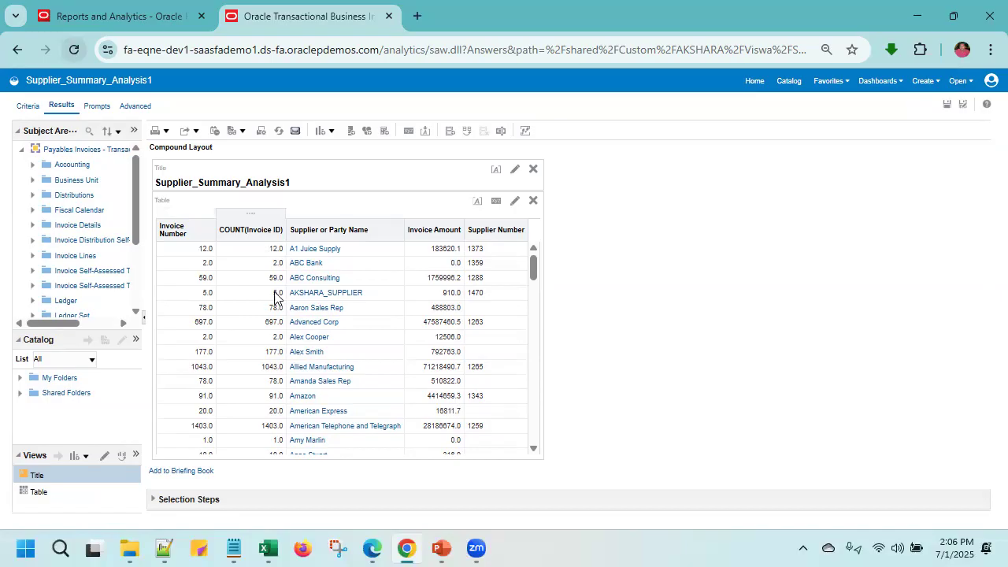
{"action": "left_click", "coordinate": [341, 295]}
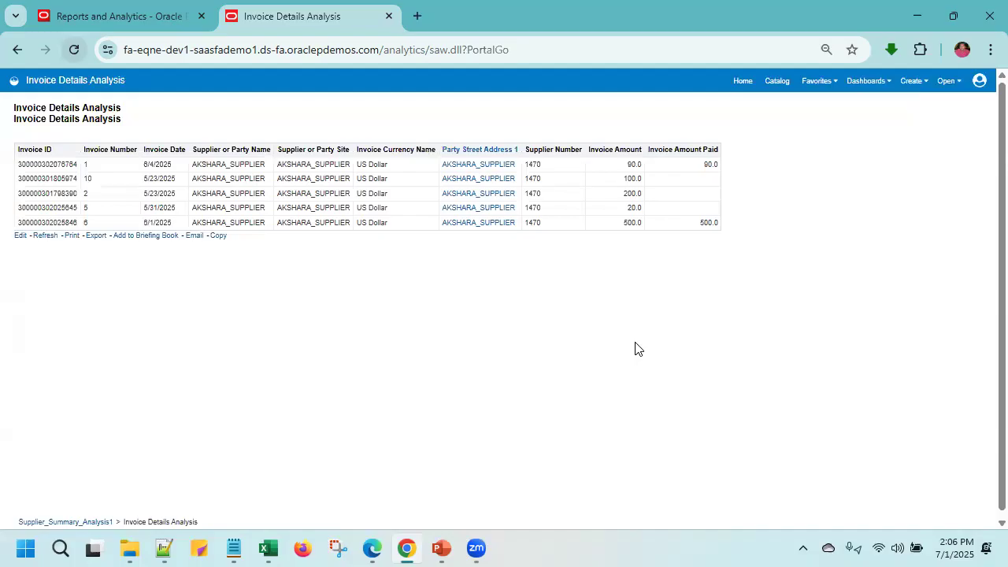
- Open Invoice Details Analysis for editing and save a copy in the same folder as "Invoice Details Analysis by supplyer chart analysis"
{"action": "left_click", "coordinate": [777, 81]}
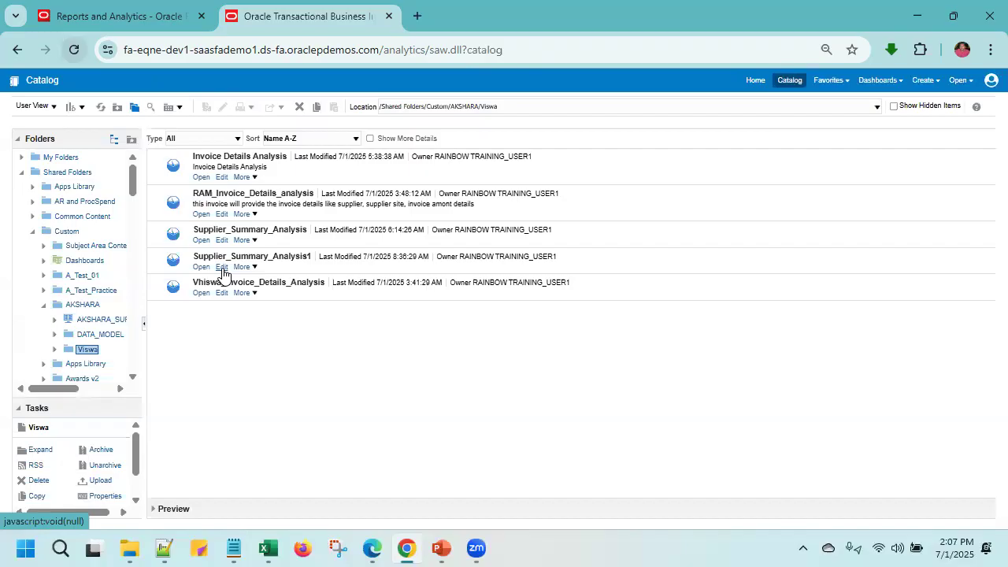
{"action": "left_click", "coordinate": [222, 178]}
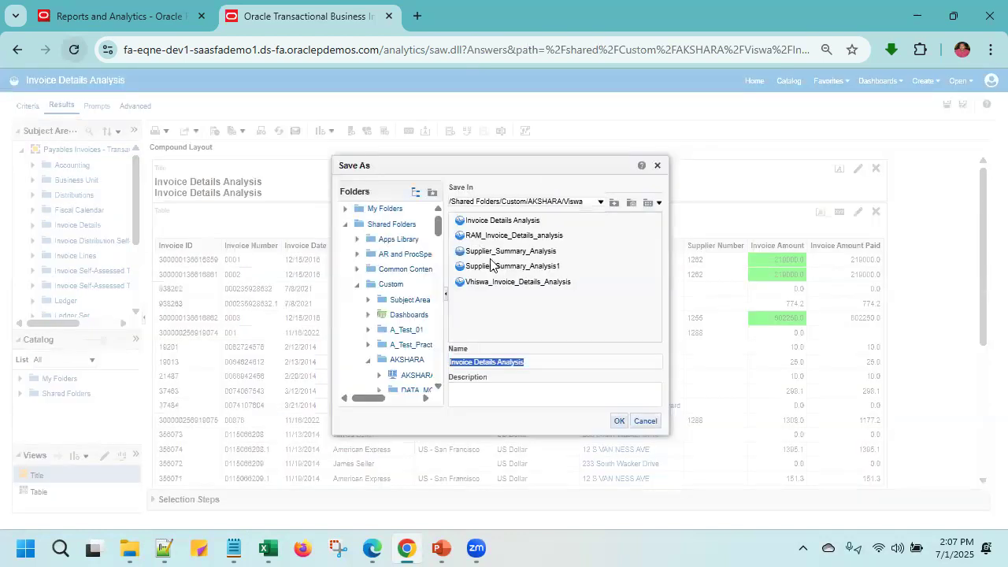
{"action": "left_click", "coordinate": [531, 362]}
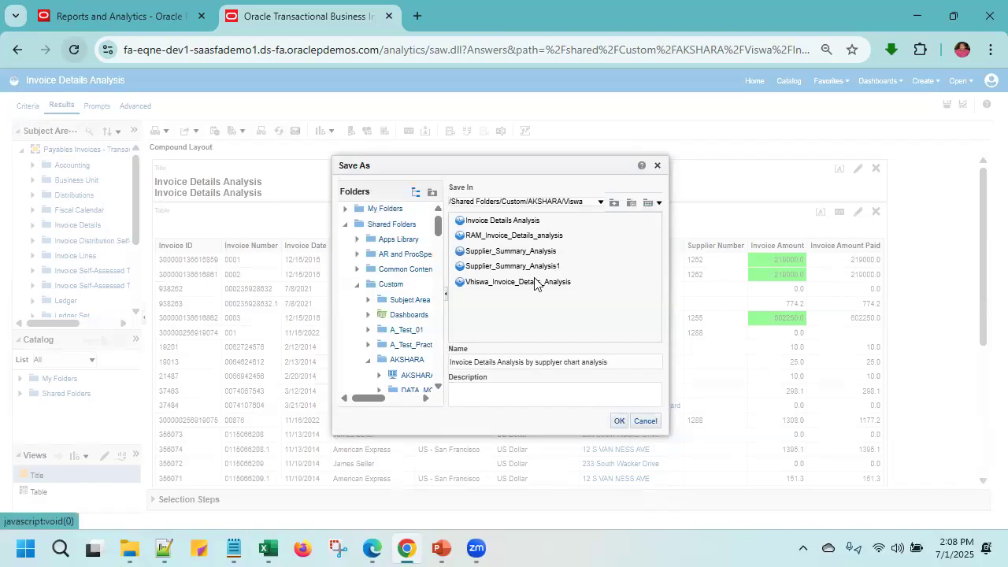
{"action": "left_click", "coordinate": [619, 422]}
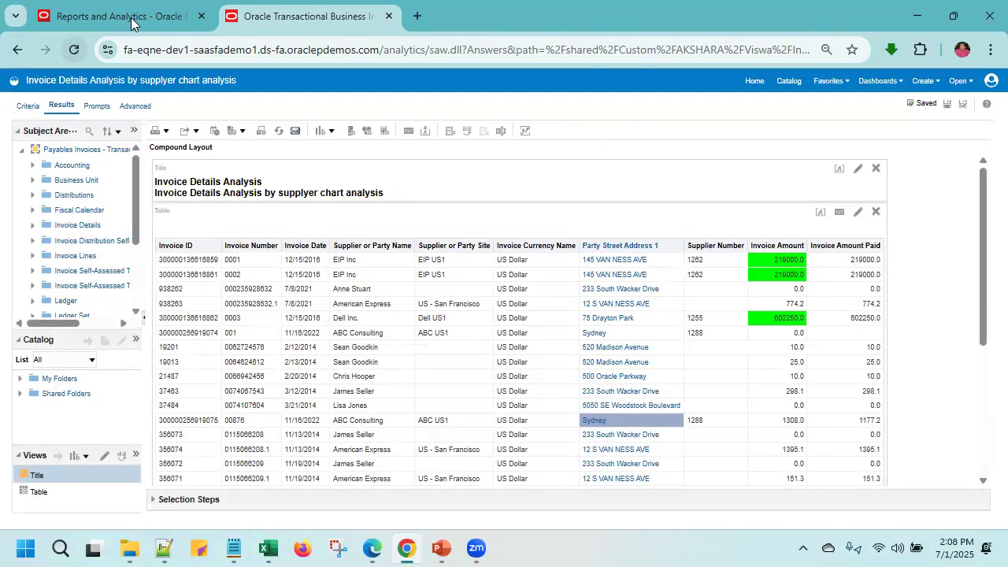
- Open the criteria of the copied invoice details analysis to examine its columns and filter
{"action": "left_click", "coordinate": [158, 12]}
{"action": "left_click", "coordinate": [307, 16]}
{"action": "left_click", "coordinate": [28, 108]}
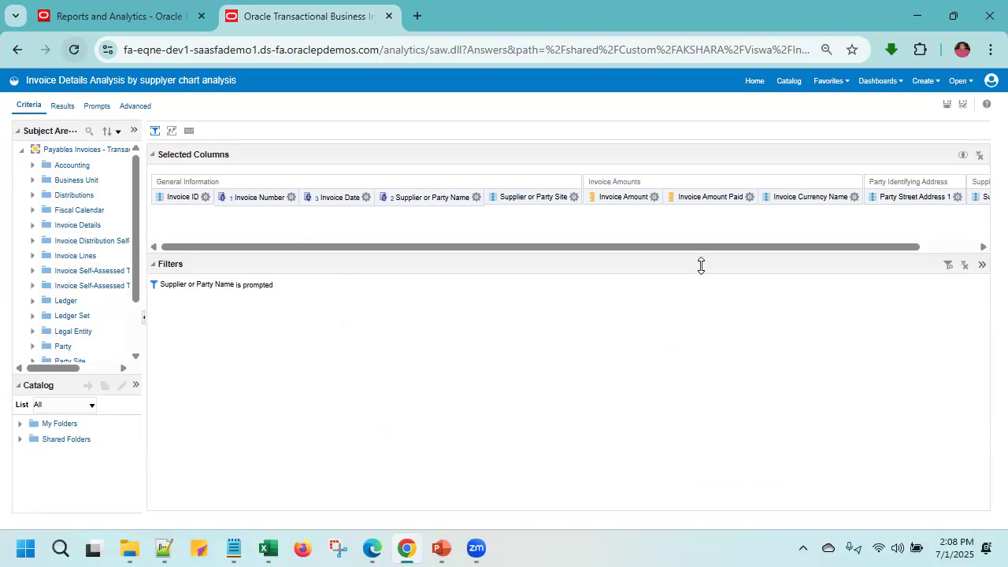
{"action": "left_click", "coordinate": [63, 107]}
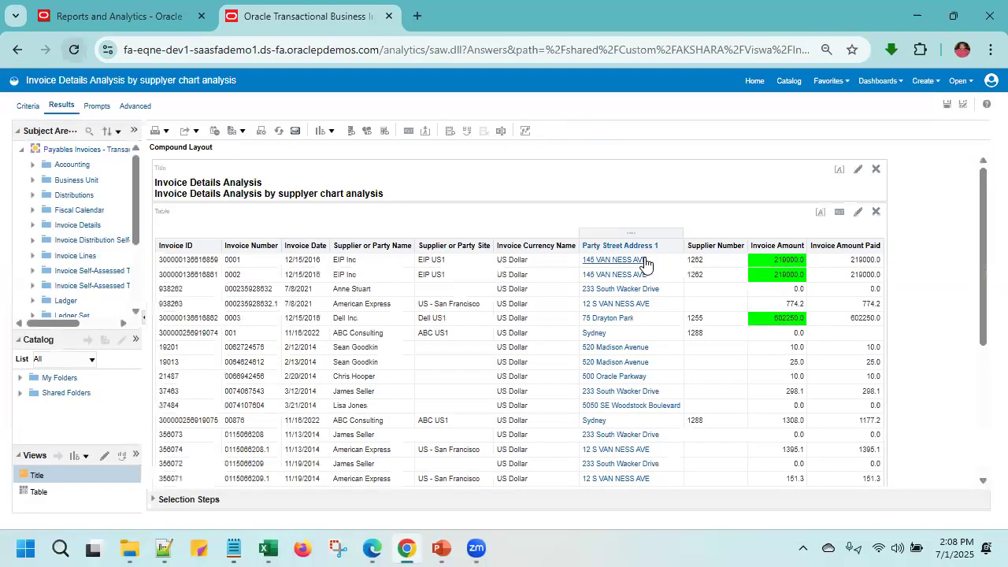
{"action": "left_click", "coordinate": [876, 212]}
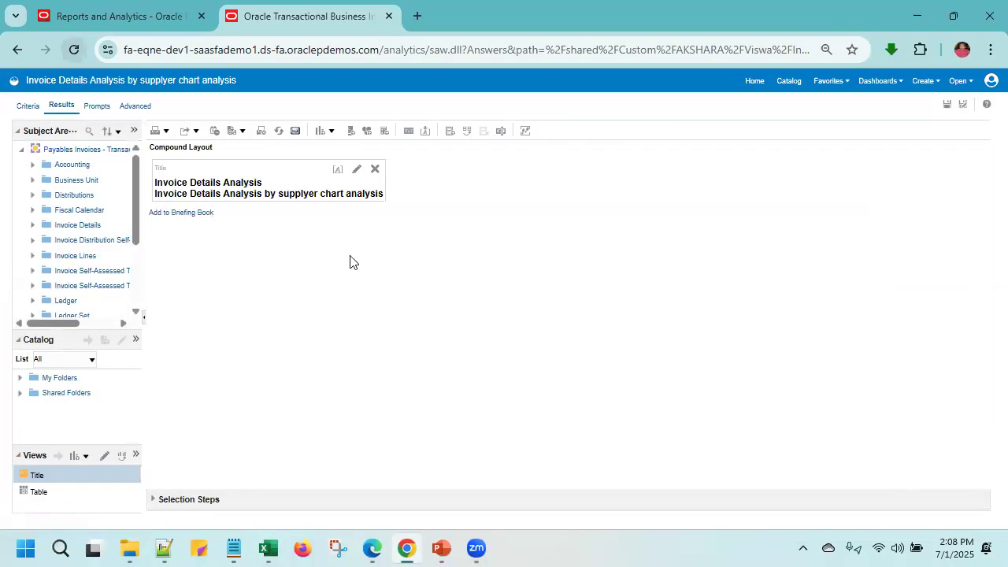
{"action": "left_click", "coordinate": [389, 17]}
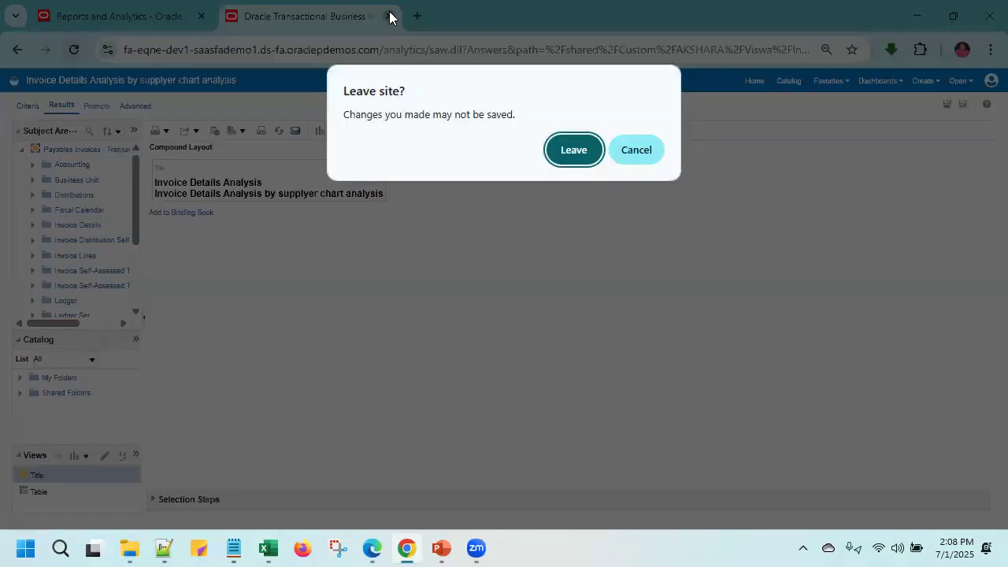
{"action": "left_click", "coordinate": [636, 151]}
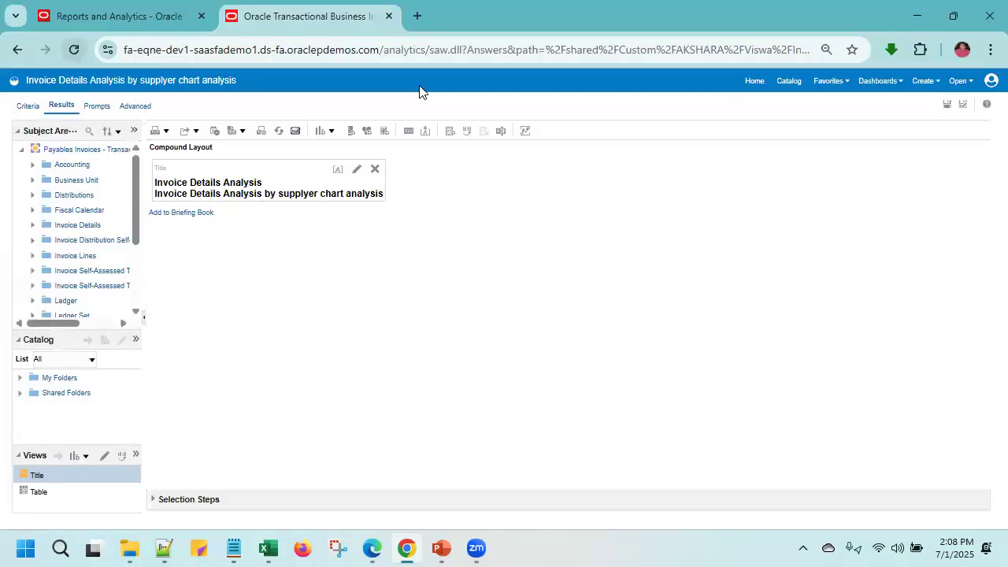
- Return to the catalog without saving and delete the analysis "Invoice Details Analysis by supplyer chart analysis"
{"action": "left_click", "coordinate": [790, 82]}
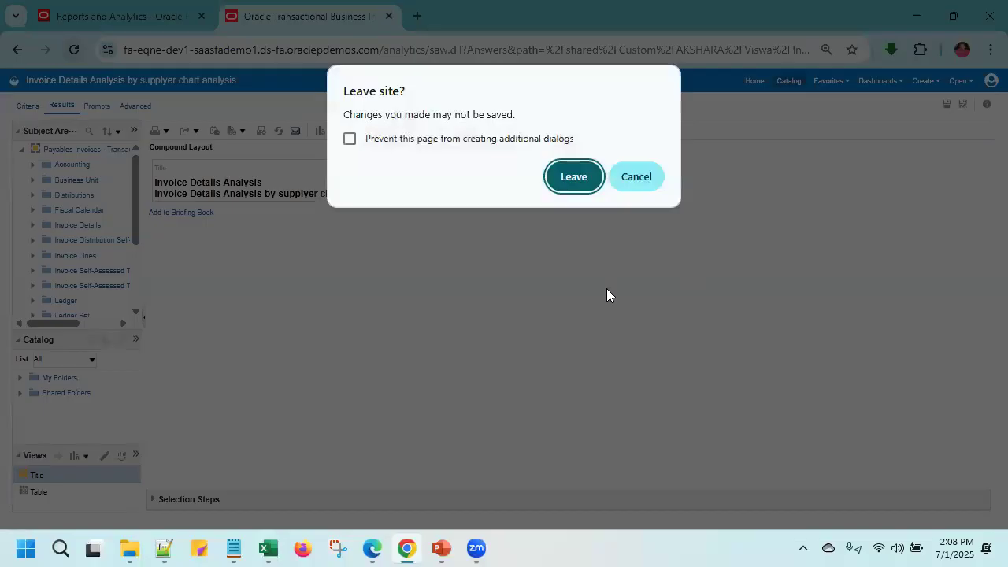
{"action": "left_click", "coordinate": [568, 180]}
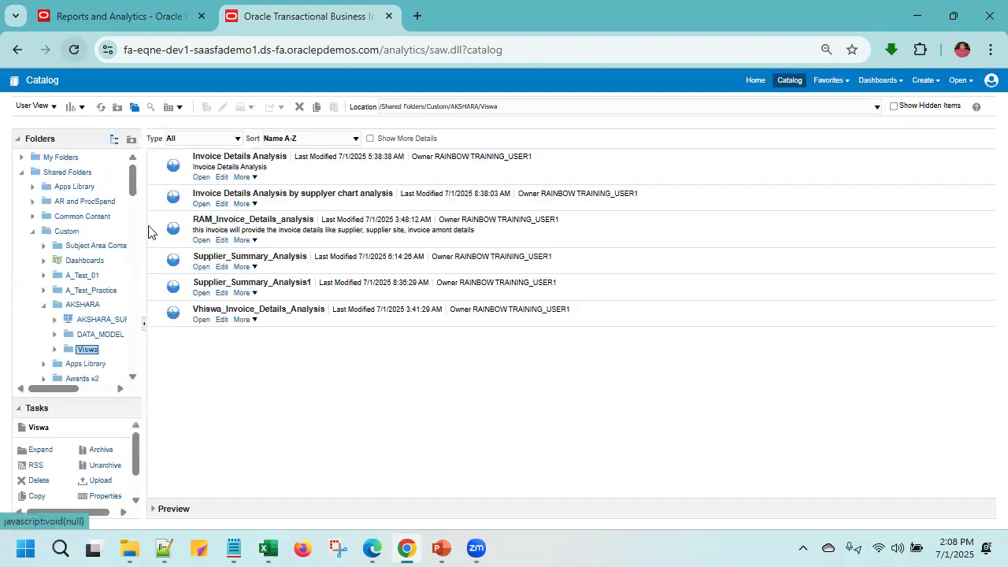
{"action": "left_click", "coordinate": [296, 207]}
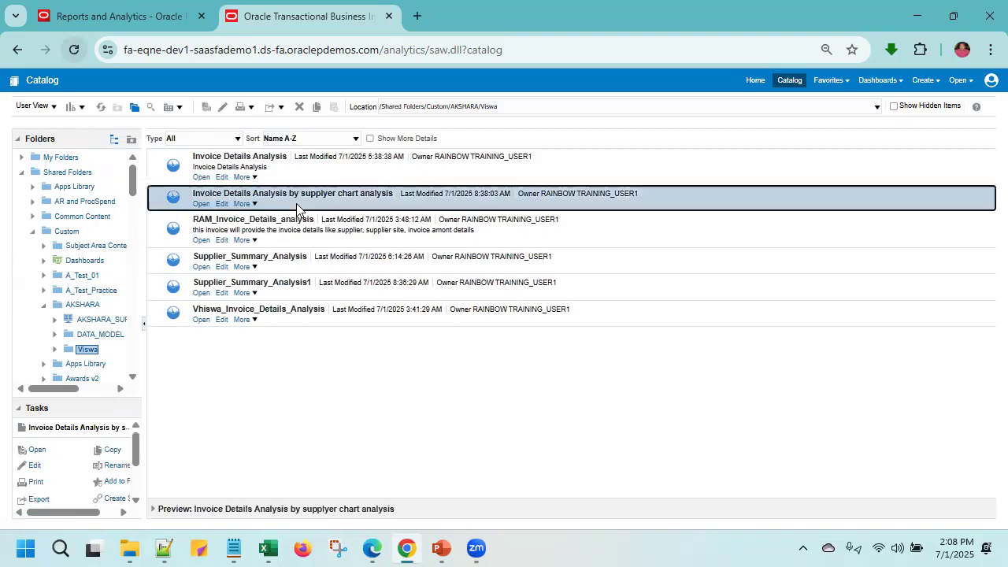
{"action": "left_click", "coordinate": [242, 205]}
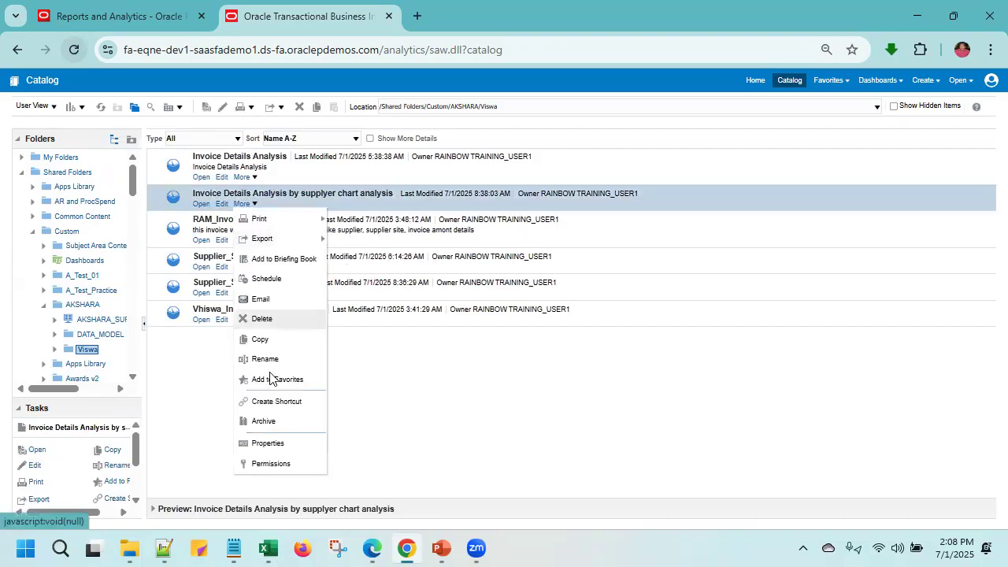
{"action": "left_click", "coordinate": [269, 322]}
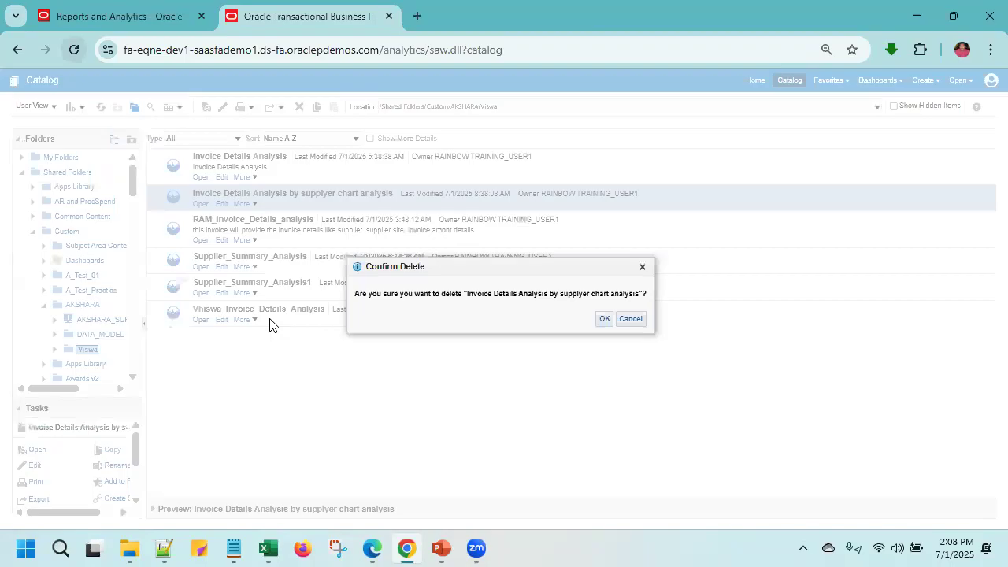
{"action": "left_click", "coordinate": [604, 319]}
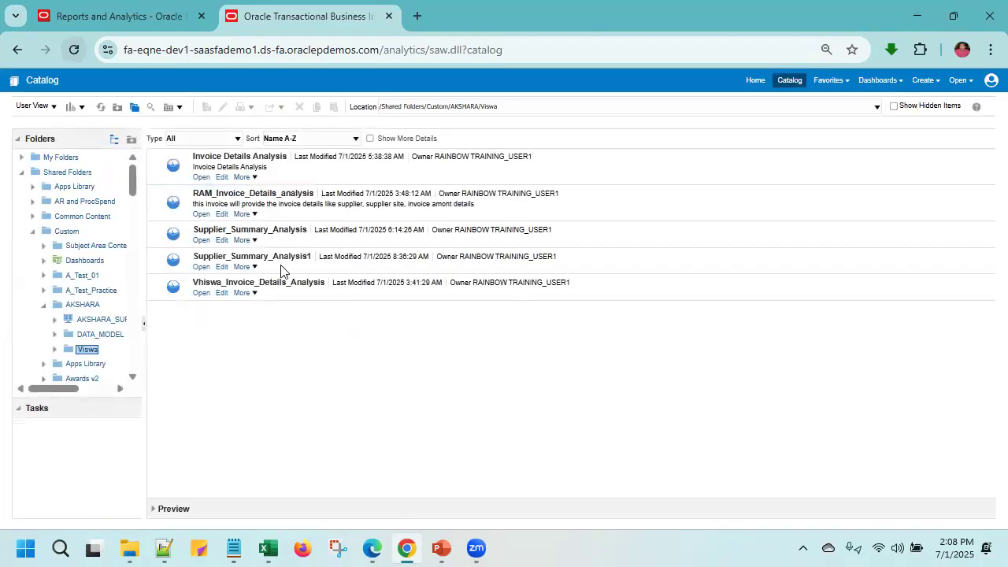
- Open Supplier_Summary_Analysis1 from the Viswa folder for editing
{"action": "left_click", "coordinate": [250, 266]}
{"action": "mouse_move", "coordinate": [256, 271]}
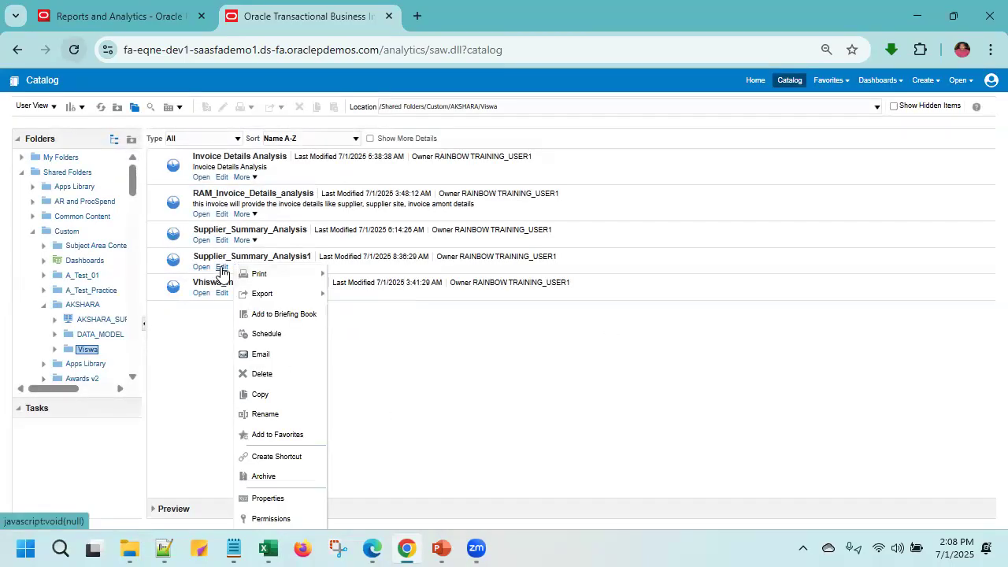
{"action": "left_click", "coordinate": [221, 267]}
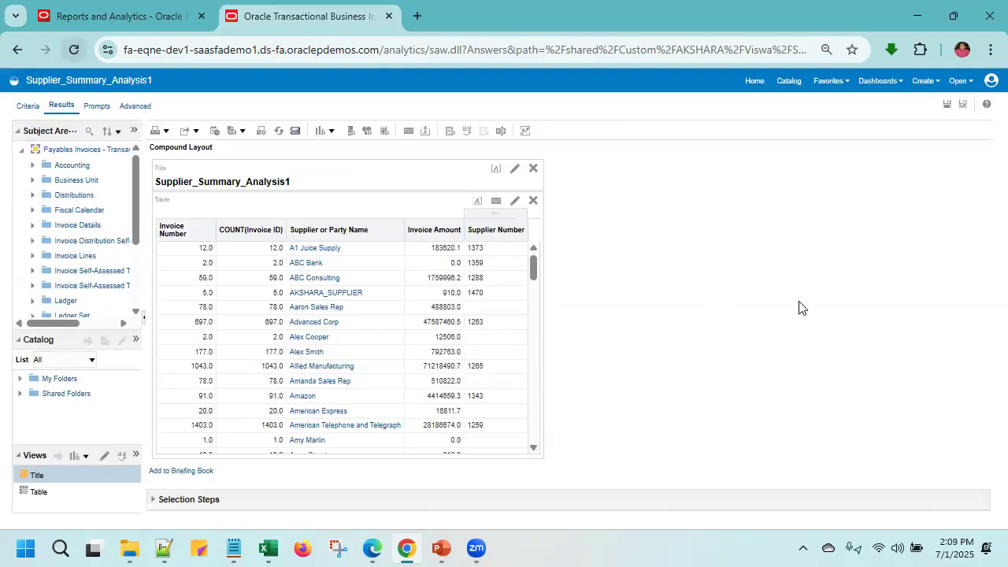
- Save a copy of the analysis in the Viswa folder as "invoice_details_Supplier_chart_Analysis1"
{"action": "left_click", "coordinate": [962, 106]}
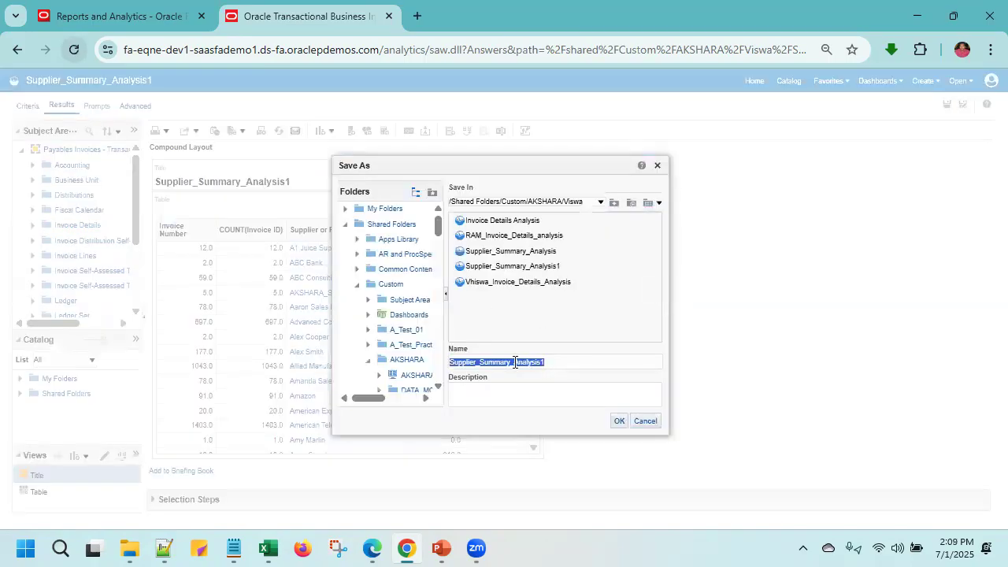
{"action": "left_click", "coordinate": [570, 362]}
{"action": "type", "text": "Invoice"}
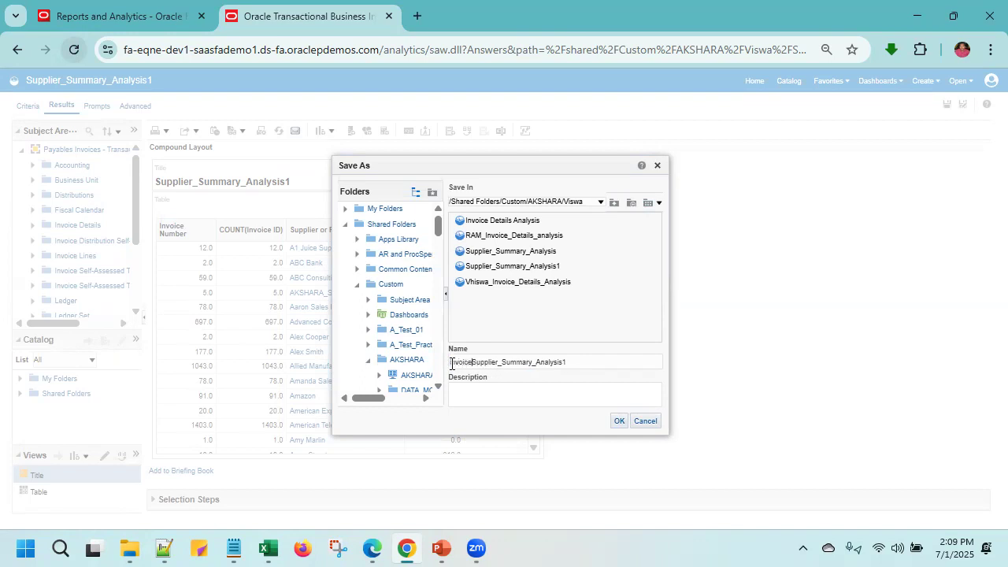
{"action": "key", "text": "BackSpace"}
{"action": "type", "text": "_details"}
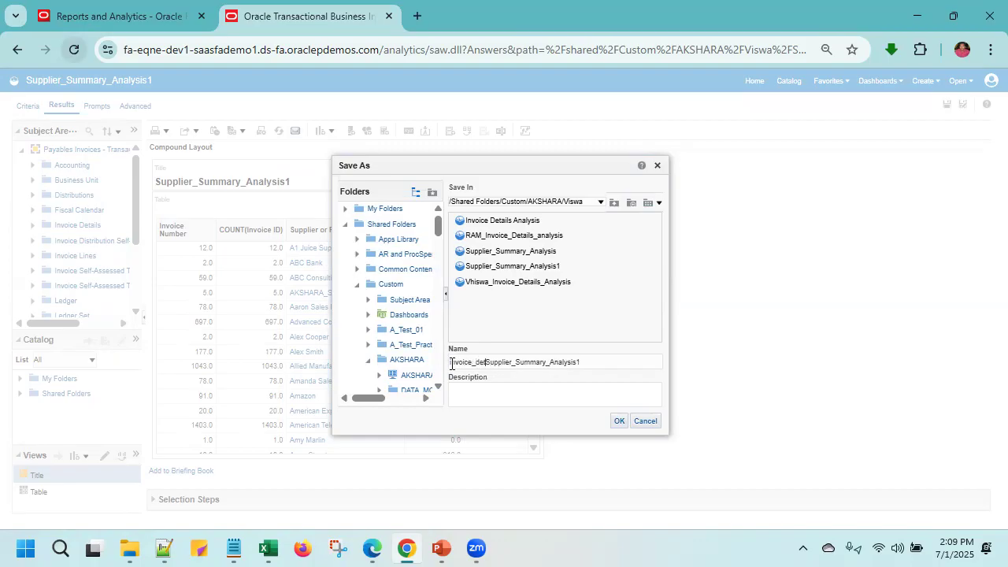
{"action": "type", "text": "_"}
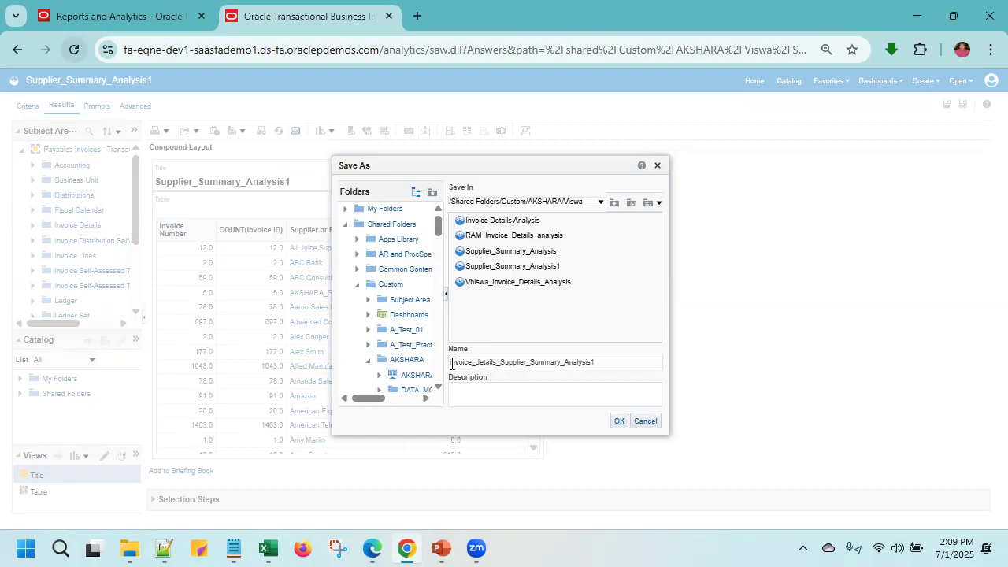
{"action": "double_click", "coordinate": [548, 360]}
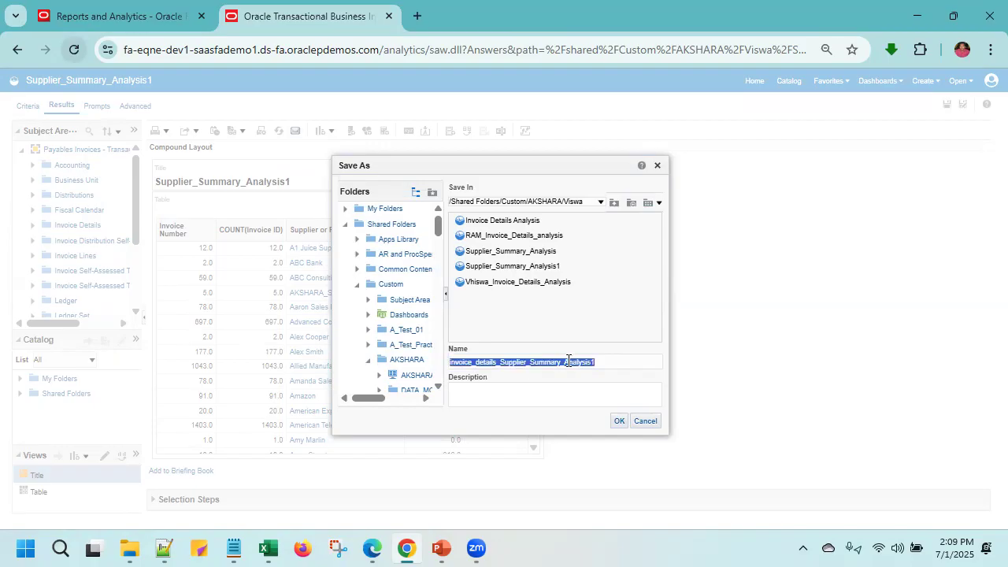
{"action": "left_click", "coordinate": [564, 362]}
{"action": "key", "text": "BackSpace"}
{"action": "key", "text": "BackSpace"}
{"action": "key", "text": "BackSpace"}
{"action": "key", "text": "BackSpace"}
{"action": "key", "text": "BackSpace"}
{"action": "key", "text": "BackSpace"}
{"action": "key", "text": "BackSpace"}
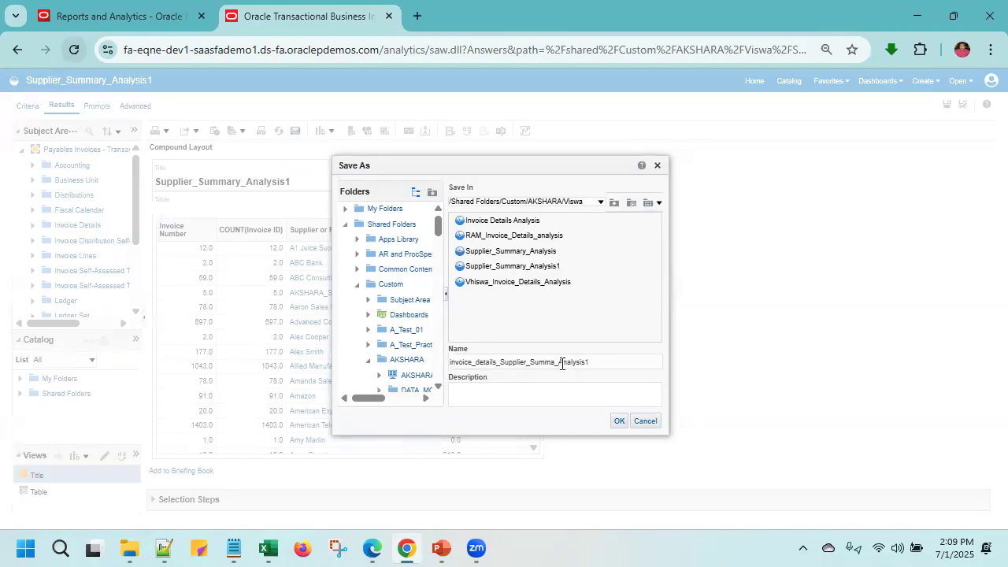
{"action": "type", "text": "can"}
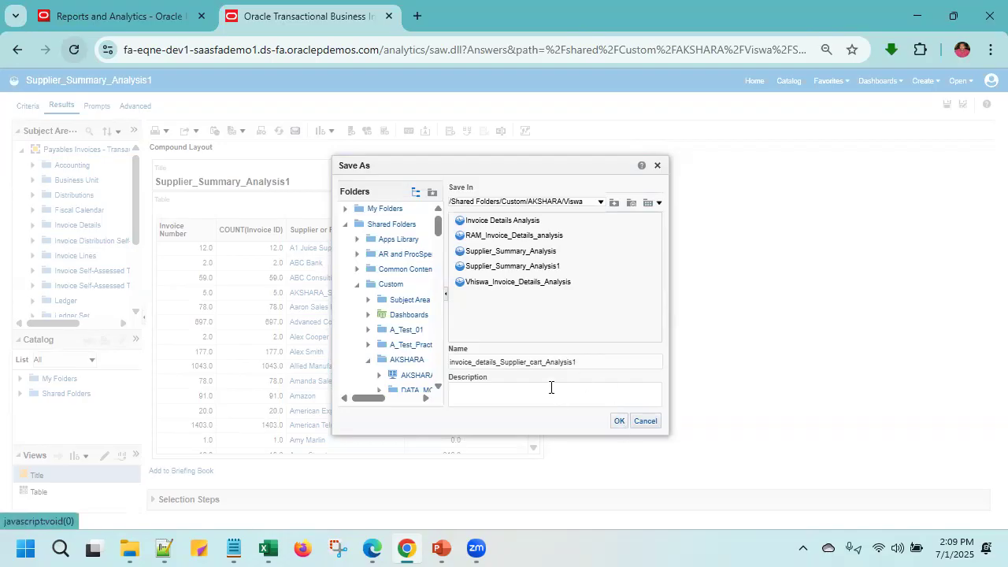
{"action": "type", "text": "h"}
{"action": "key", "text": "Return"}
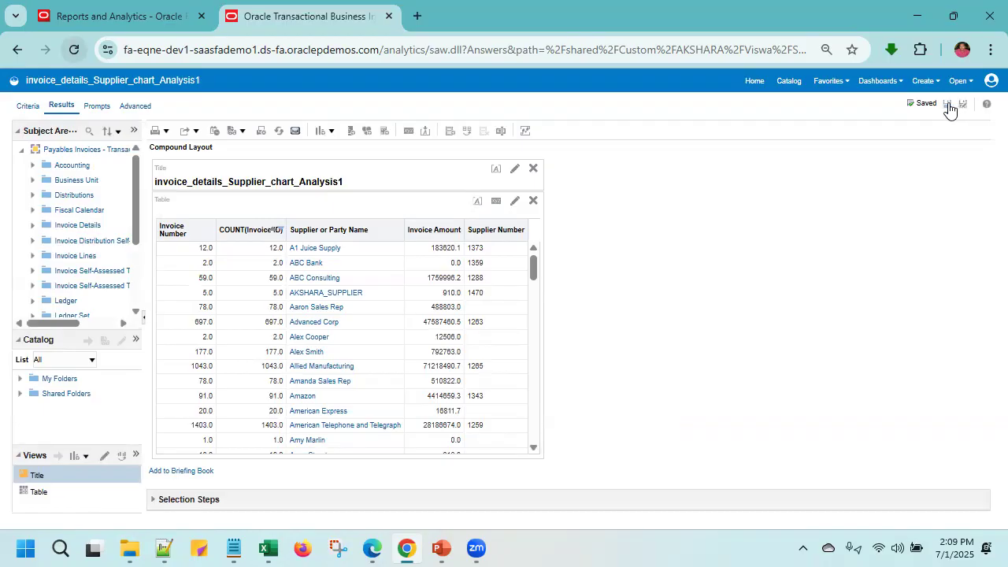
- Replace the table view in the compound layout with a vertical bar graph and show it for AKSHARA_SUPPLIER
{"action": "left_click", "coordinate": [533, 203]}
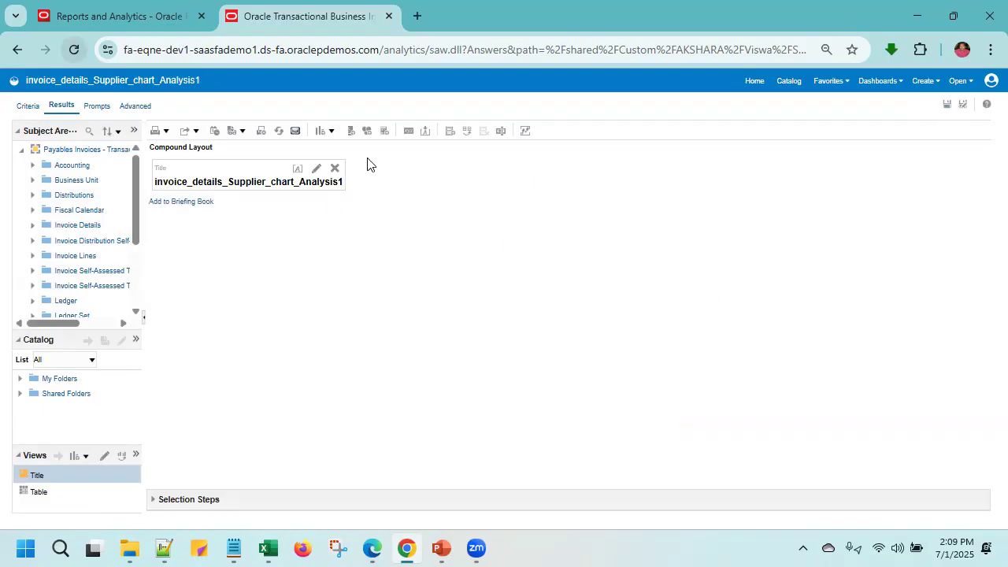
{"action": "left_click", "coordinate": [331, 132]}
{"action": "mouse_move", "coordinate": [389, 315]}
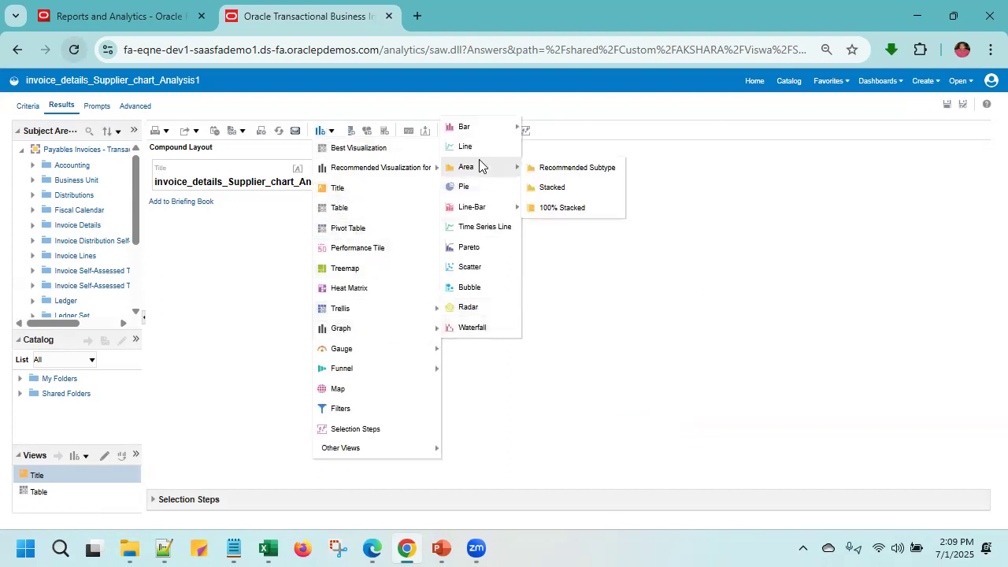
{"action": "mouse_move", "coordinate": [480, 136]}
{"action": "left_click", "coordinate": [592, 128]}
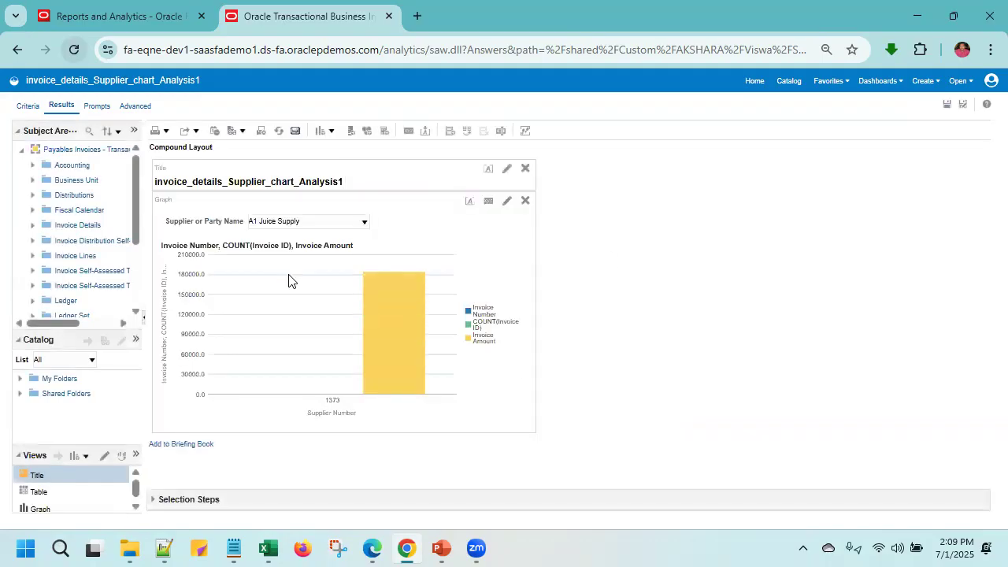
{"action": "left_click", "coordinate": [351, 222]}
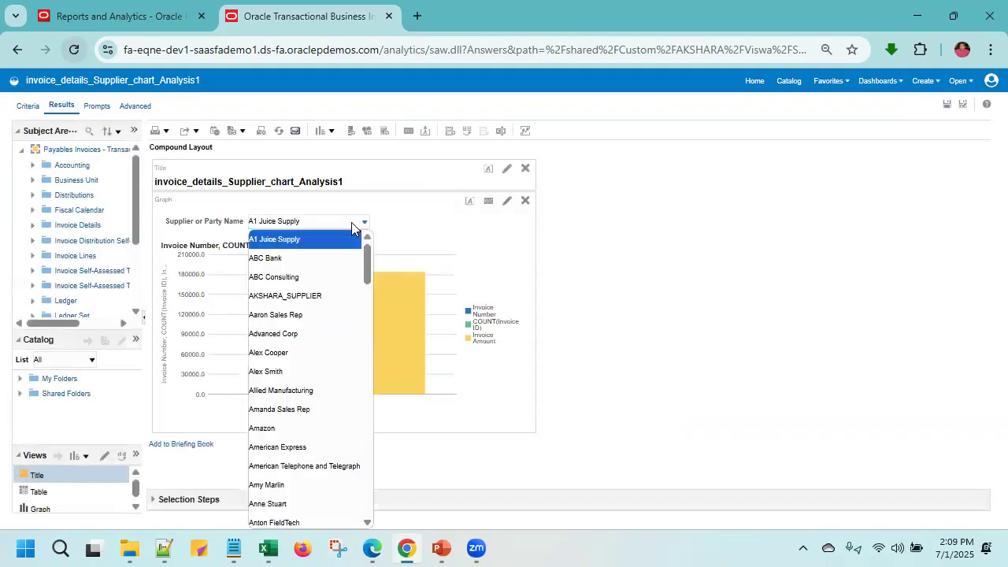
{"action": "left_click", "coordinate": [311, 296]}
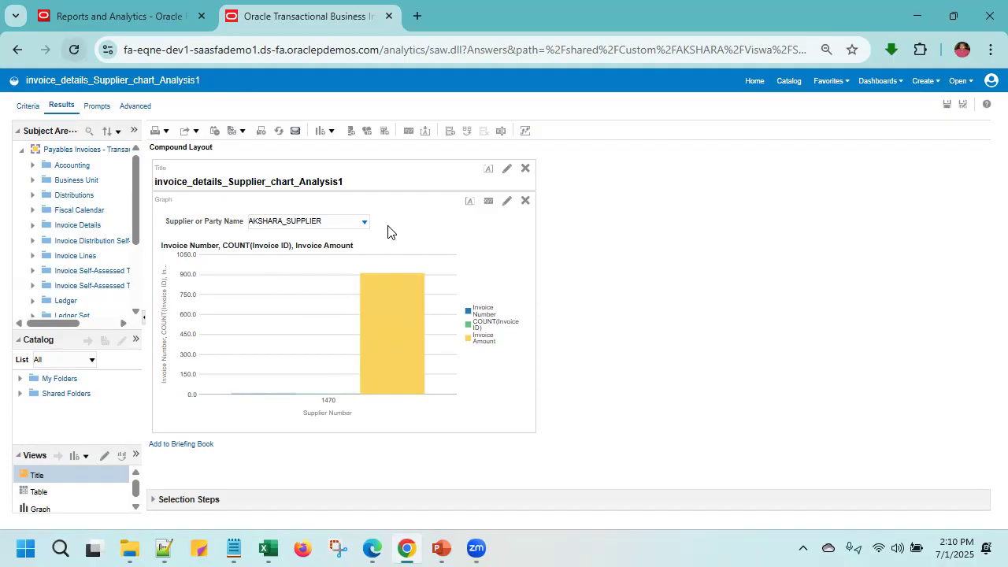
- Edit the bar graph's layout to exclude Invoice Amount from the measures and Supplier Number from the horizontal axis grouping
{"action": "left_click", "coordinate": [506, 201]}
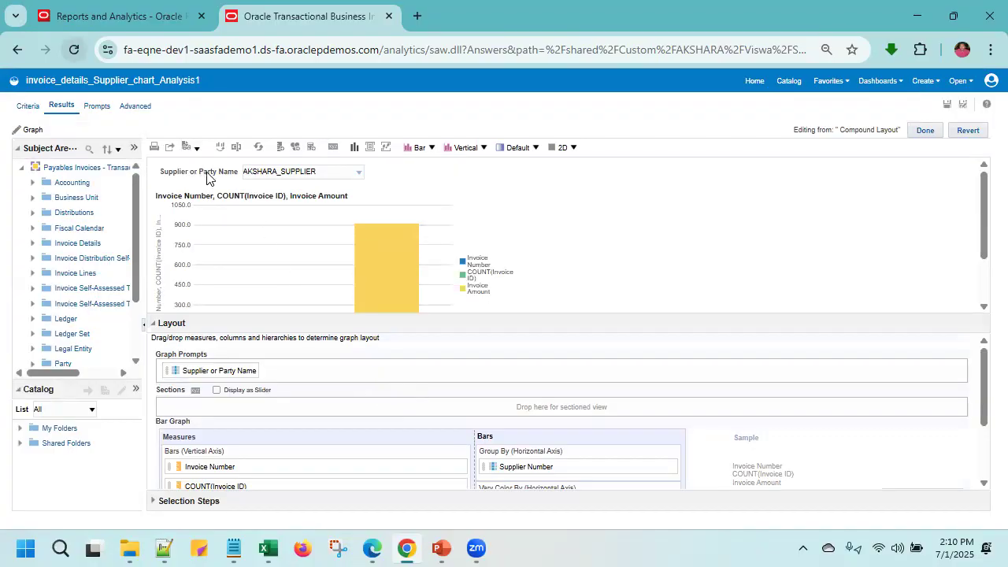
{"action": "left_click_drag", "start_coordinate": [207, 178], "coordinate": [502, 400]}
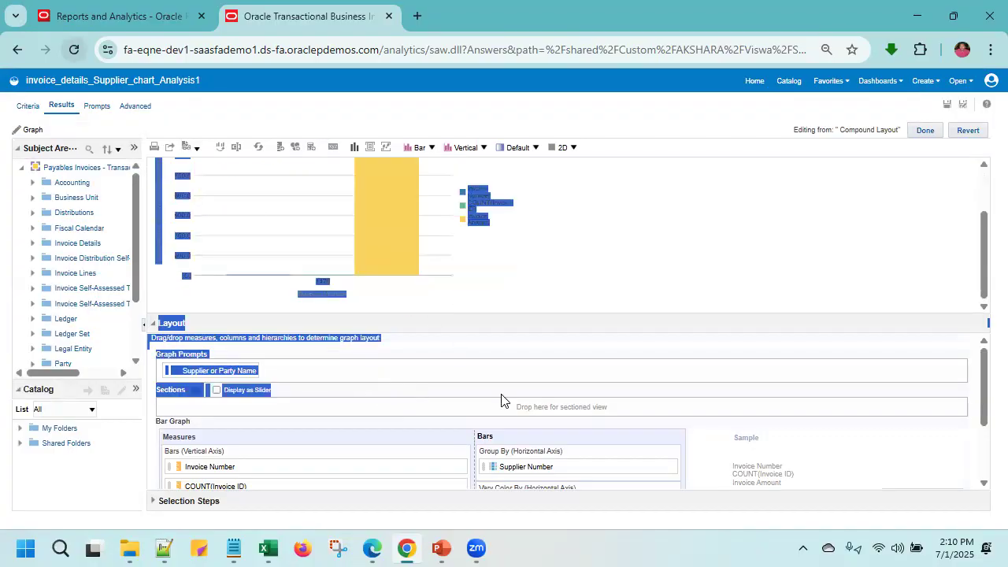
{"action": "left_click", "coordinate": [618, 280]}
{"action": "scroll", "coordinate": [618, 280], "scroll_direction": "up", "scroll_amount": 3}
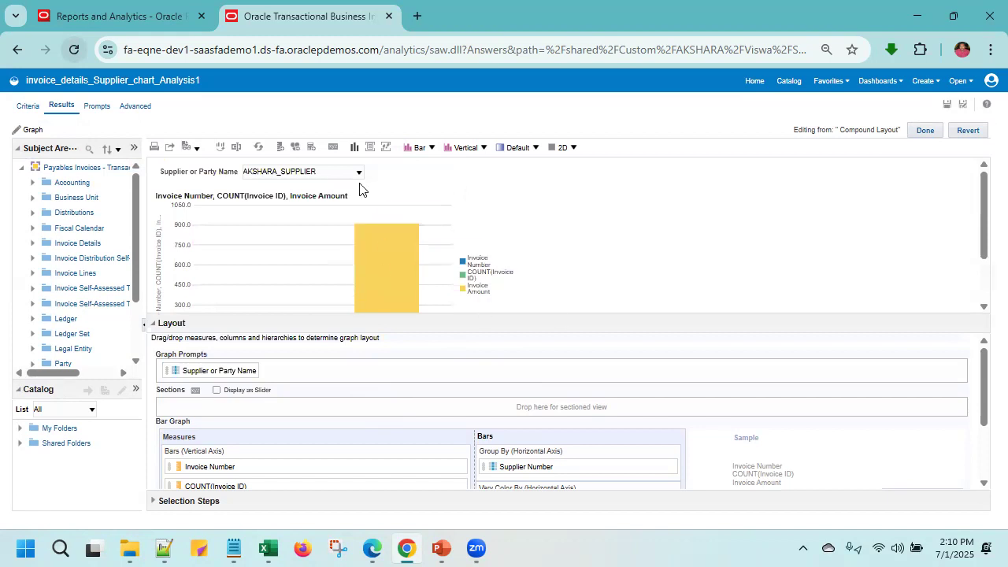
{"action": "left_click_drag", "start_coordinate": [232, 173], "coordinate": [465, 396]}
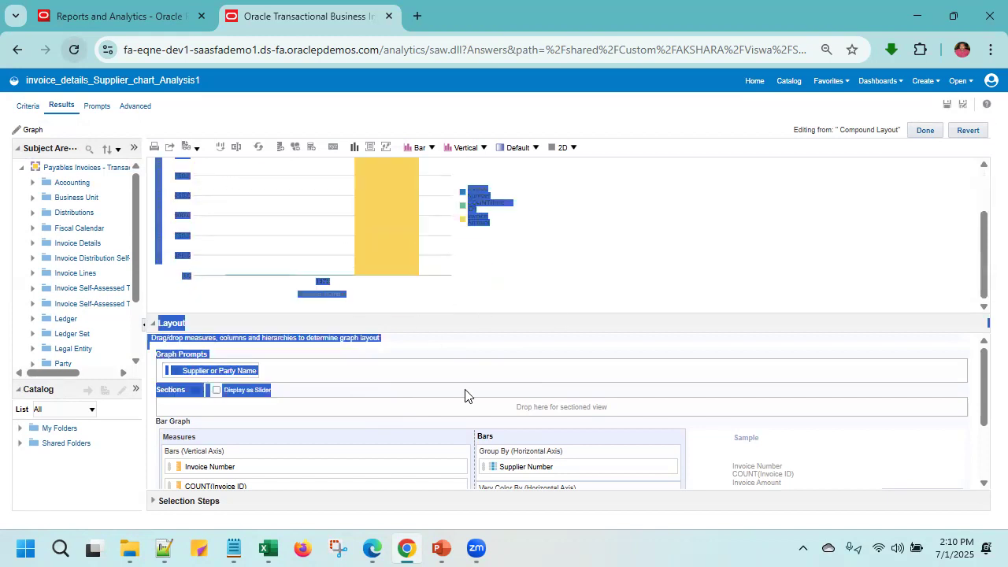
{"action": "left_click", "coordinate": [593, 252]}
{"action": "scroll", "coordinate": [535, 471], "scroll_direction": "down", "scroll_amount": 3}
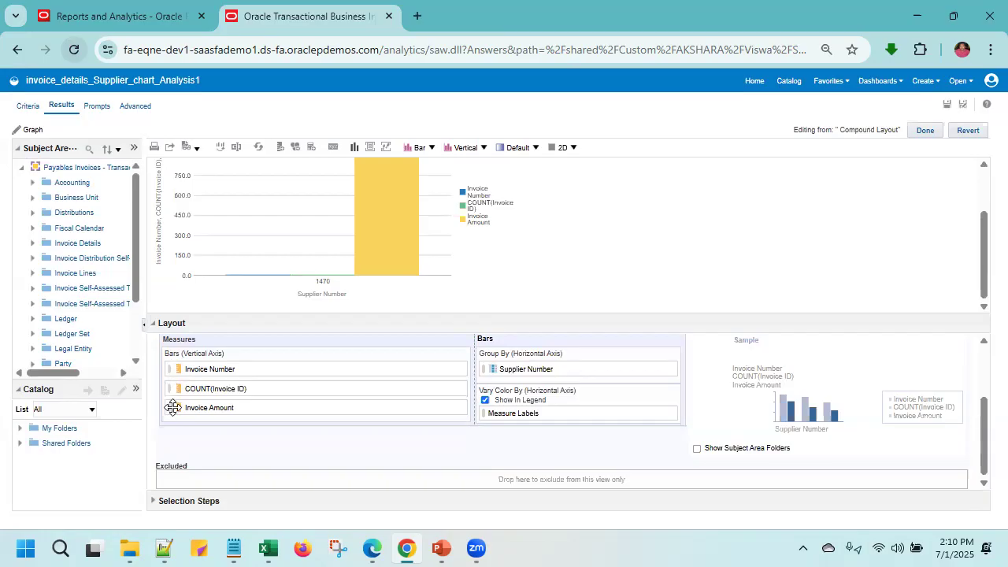
{"action": "left_click_drag", "start_coordinate": [170, 407], "coordinate": [187, 477]}
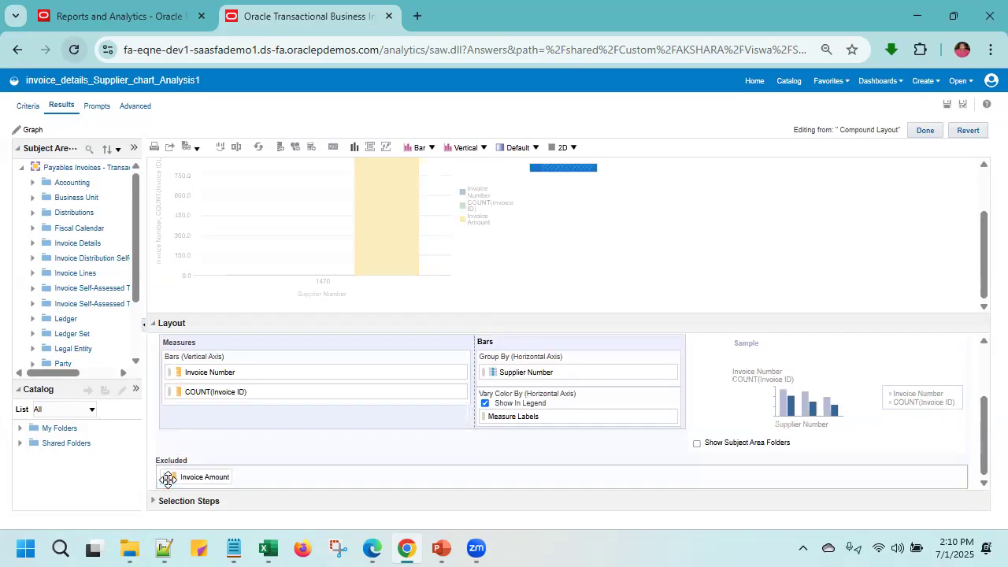
{"action": "left_click_drag", "start_coordinate": [490, 373], "coordinate": [288, 478]}
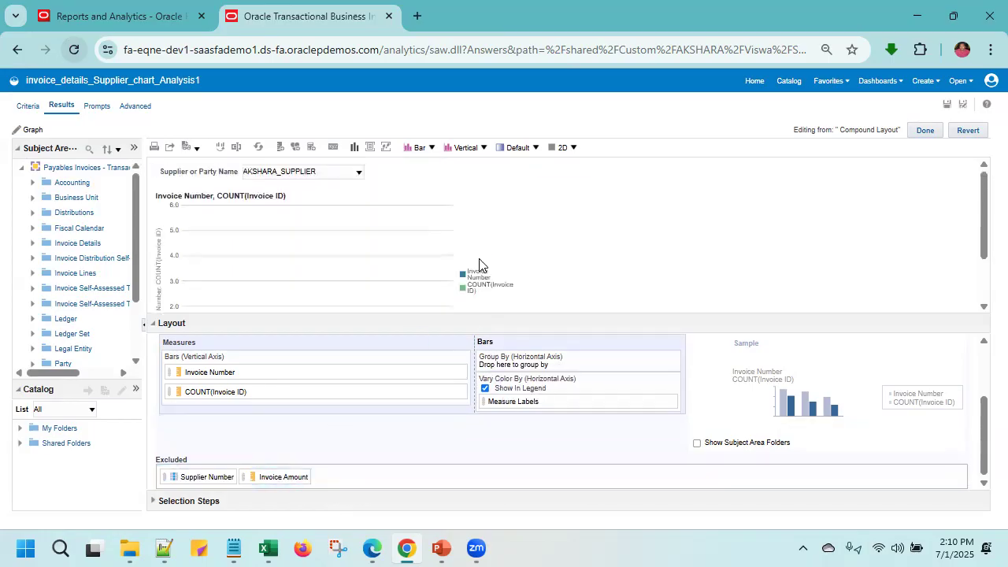
{"action": "left_click_drag", "start_coordinate": [228, 171], "coordinate": [410, 242]}
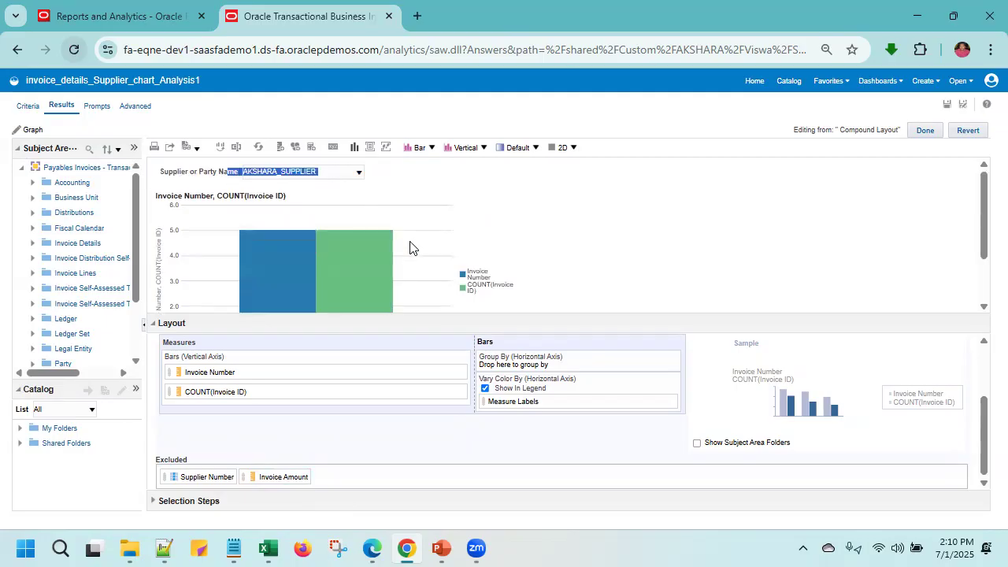
{"action": "left_click", "coordinate": [340, 172]}
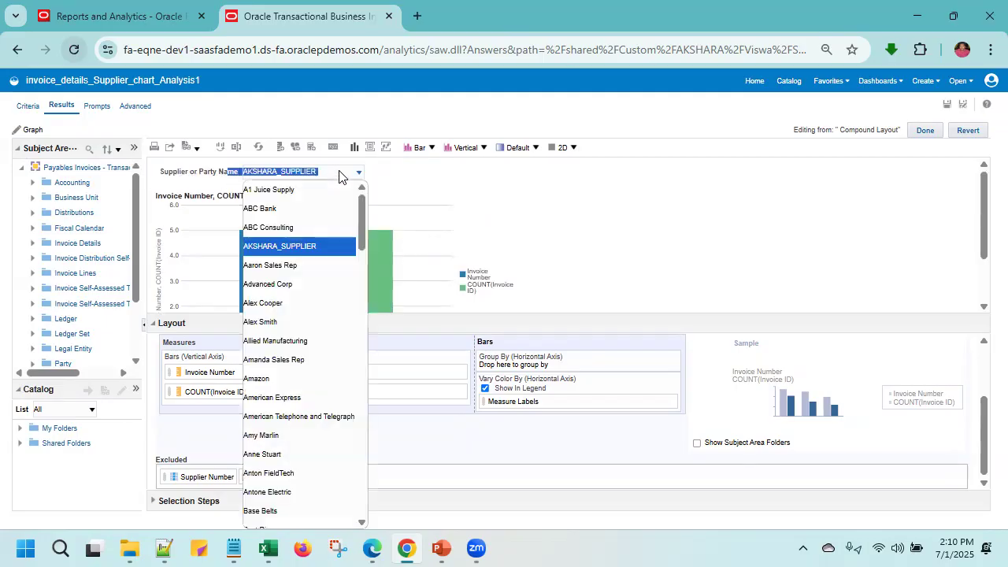
{"action": "left_click", "coordinate": [177, 178]}
{"action": "left_click_drag", "start_coordinate": [176, 178], "coordinate": [304, 194]}
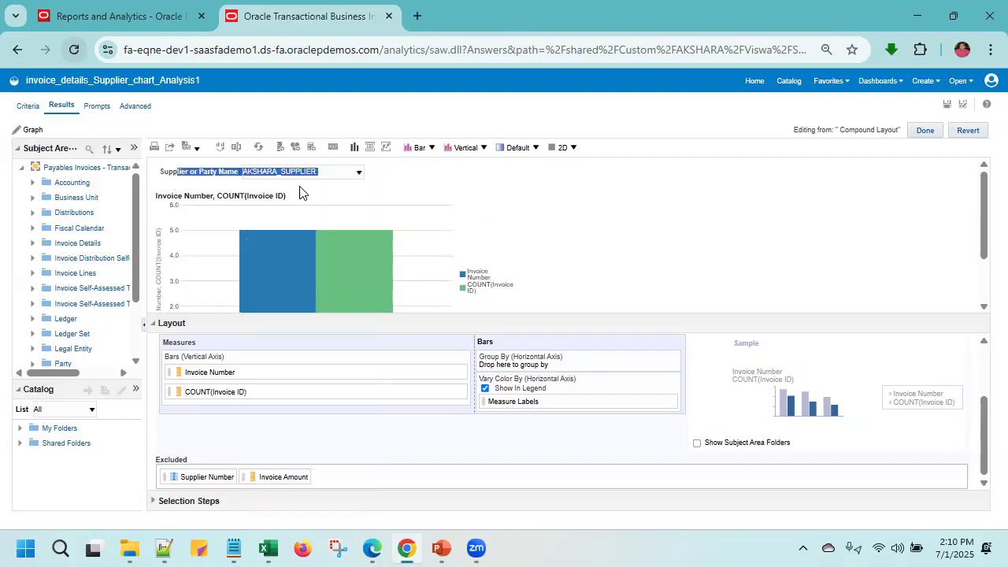
- Examine which suppliers the graph's Supplier or Party Name prompt offers
{"action": "left_click", "coordinate": [228, 187]}
{"action": "left_click", "coordinate": [356, 178]}
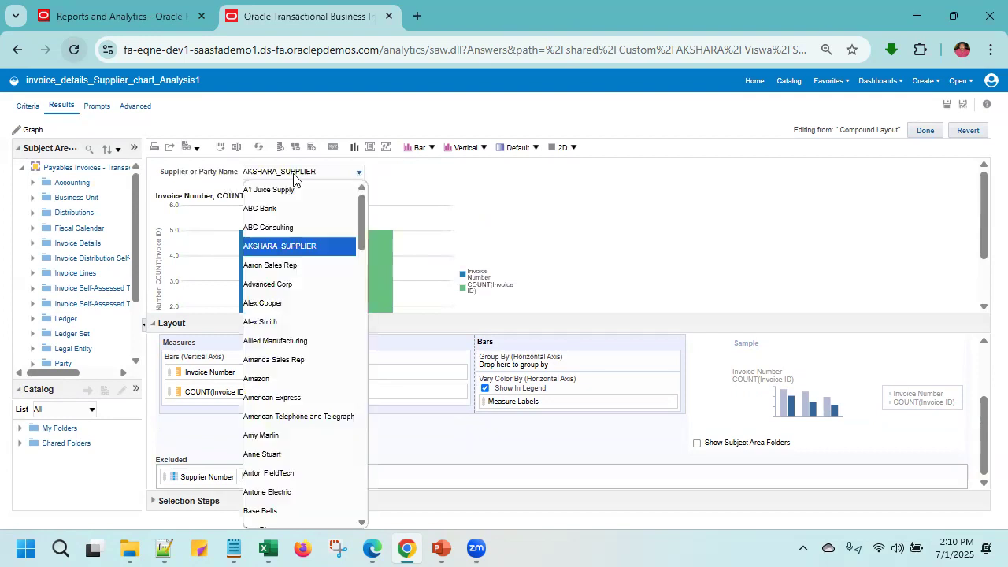
{"action": "left_click", "coordinate": [436, 194]}
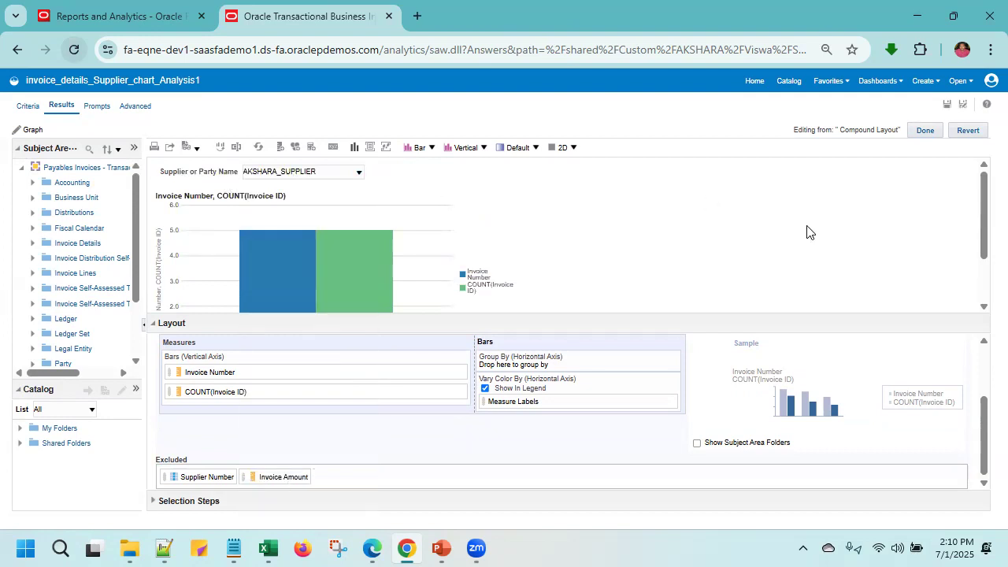
{"action": "left_click_drag", "start_coordinate": [171, 173], "coordinate": [276, 226]}
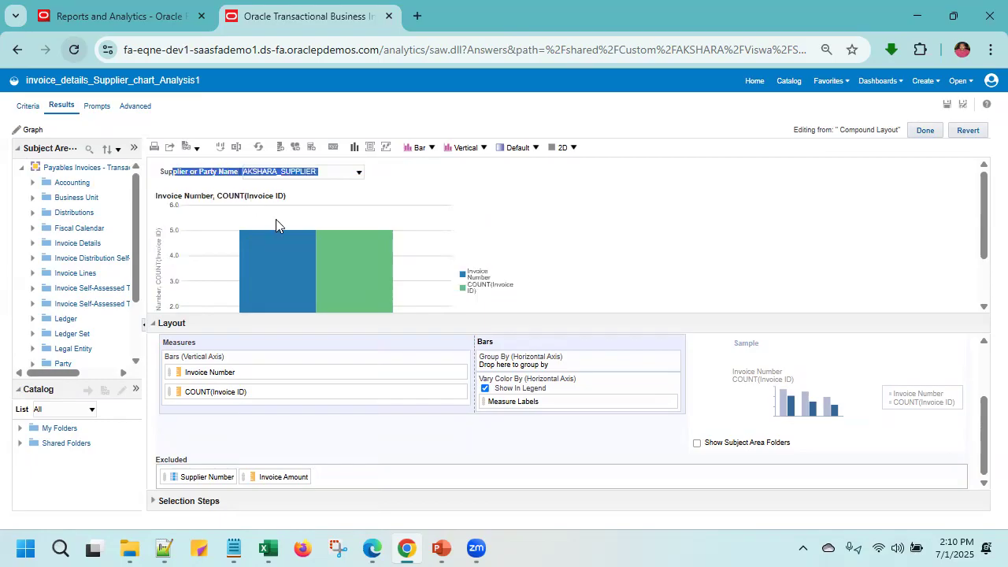
{"action": "left_click", "coordinate": [385, 185]}
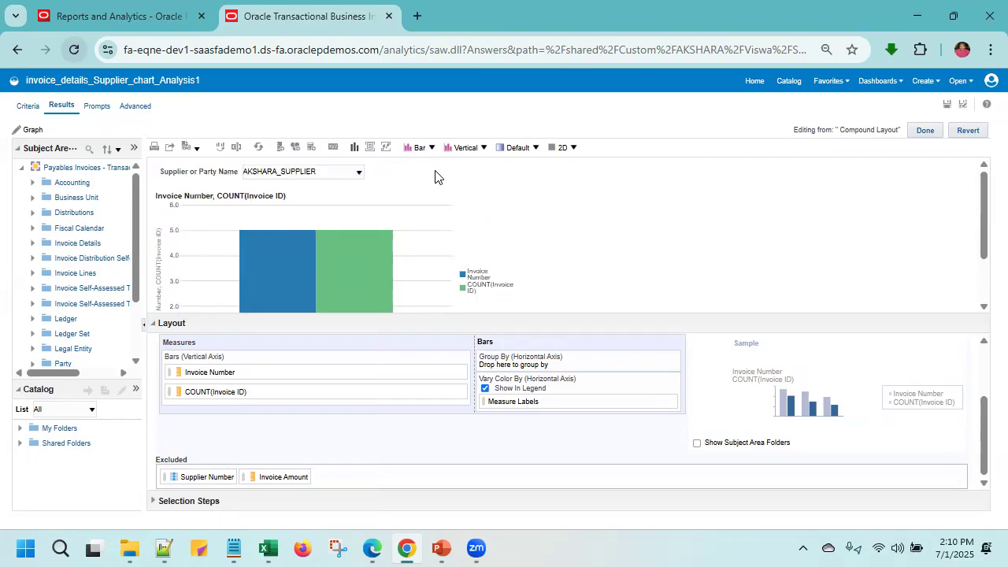
{"action": "left_click", "coordinate": [358, 179]}
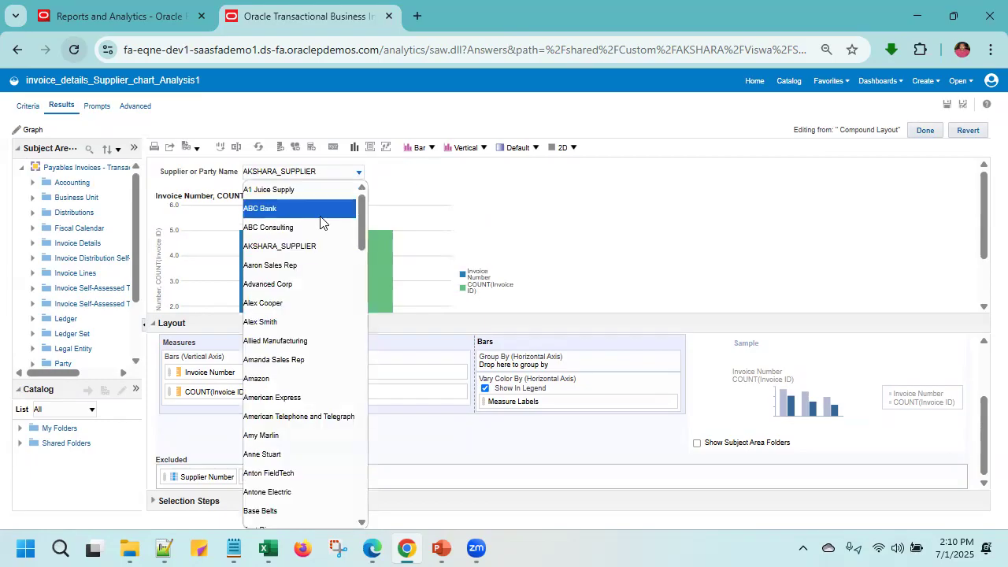
{"action": "left_click", "coordinate": [567, 203]}
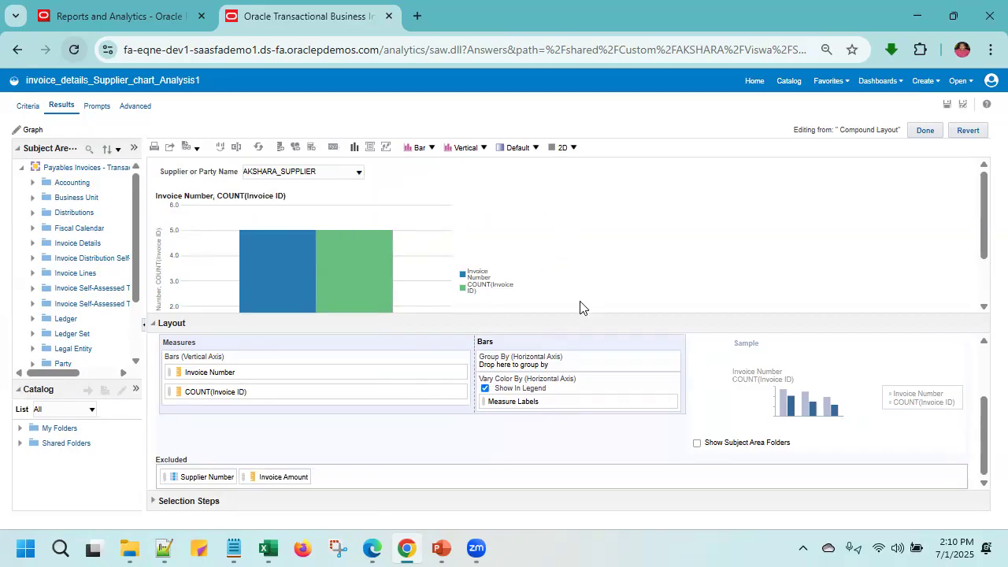
- Turn off Show In Legend for the bar graph's measure labels and check the graph against its layout
{"action": "left_click", "coordinate": [485, 389]}
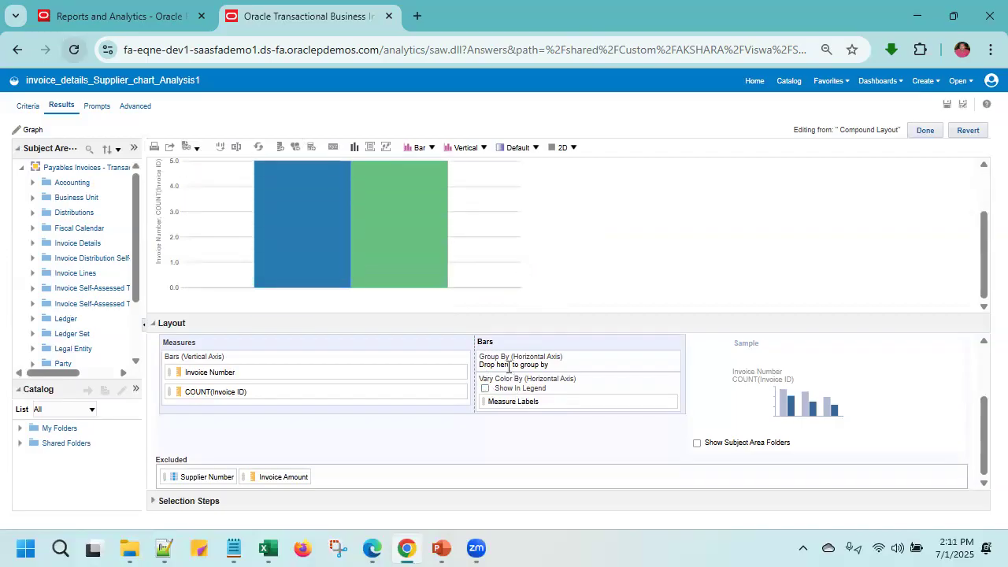
{"action": "scroll", "coordinate": [263, 198], "scroll_direction": "up", "scroll_amount": 2}
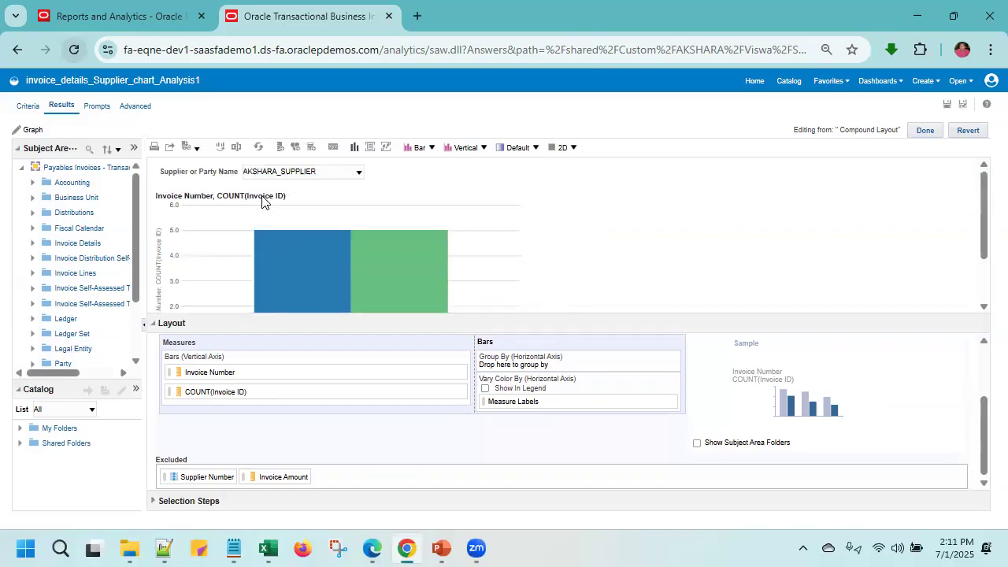
{"action": "scroll", "coordinate": [315, 220], "scroll_direction": "down", "scroll_amount": 2}
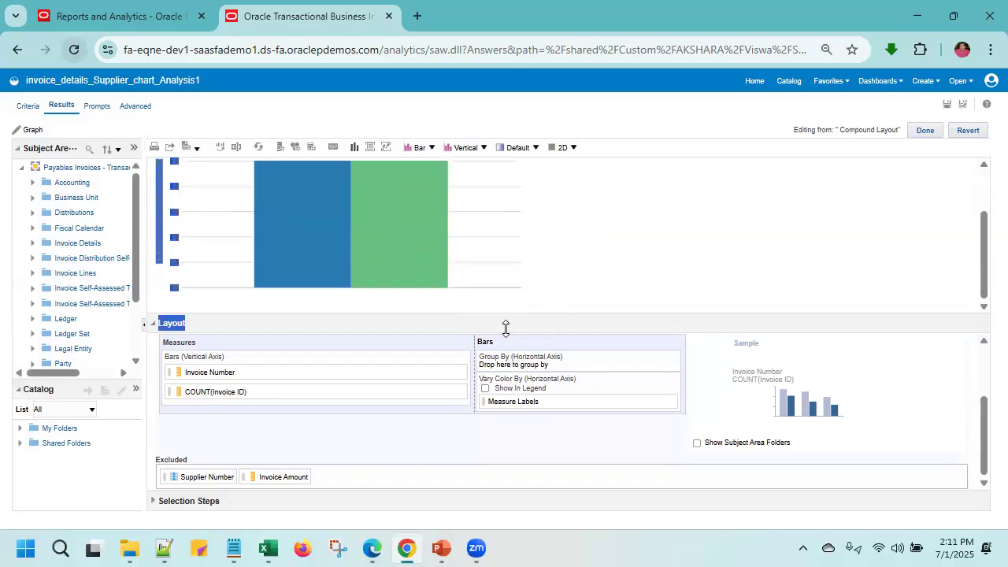
{"action": "scroll", "coordinate": [320, 425], "scroll_direction": "up", "scroll_amount": 2}
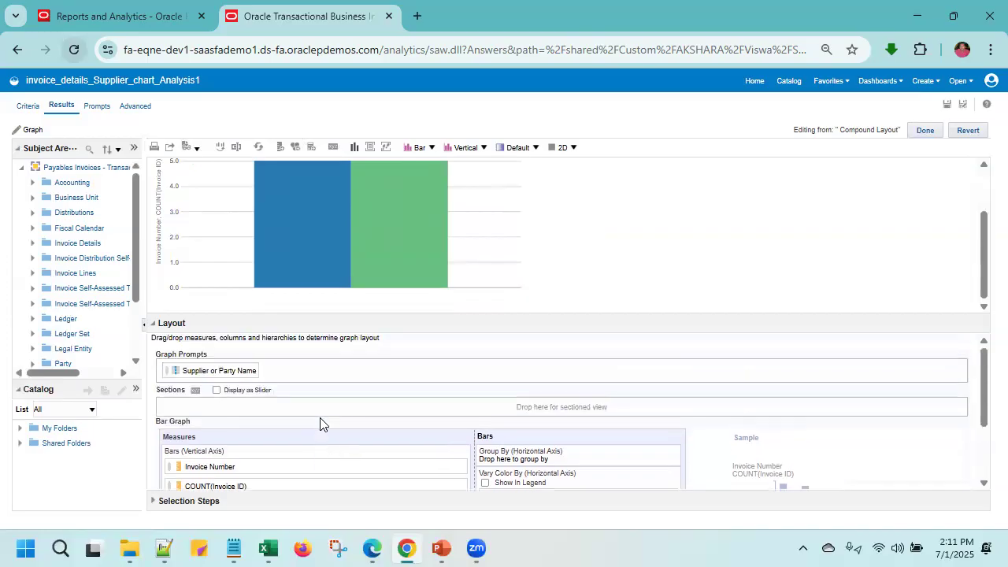
{"action": "scroll", "coordinate": [194, 220], "scroll_direction": "up", "scroll_amount": 2}
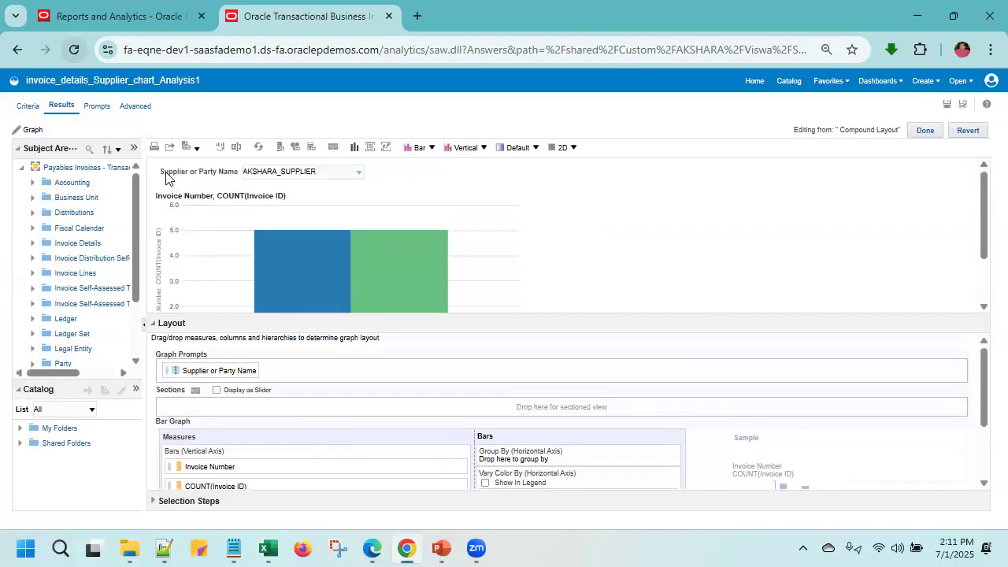
{"action": "left_click_drag", "start_coordinate": [163, 175], "coordinate": [525, 471]}
{"action": "left_click", "coordinate": [528, 472]}
{"action": "scroll", "coordinate": [531, 256], "scroll_direction": "up", "scroll_amount": 2}
{"action": "scroll", "coordinate": [337, 348], "scroll_direction": "down", "scroll_amount": 2}
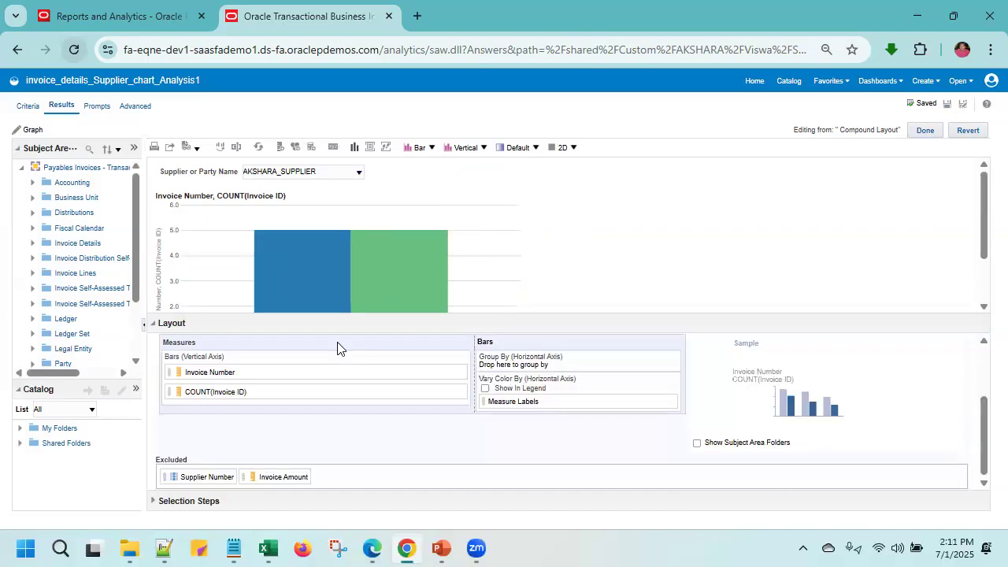
- Try displaying the subject area folders in the bar graph's layout, and hide them again
{"action": "left_click", "coordinate": [155, 327]}
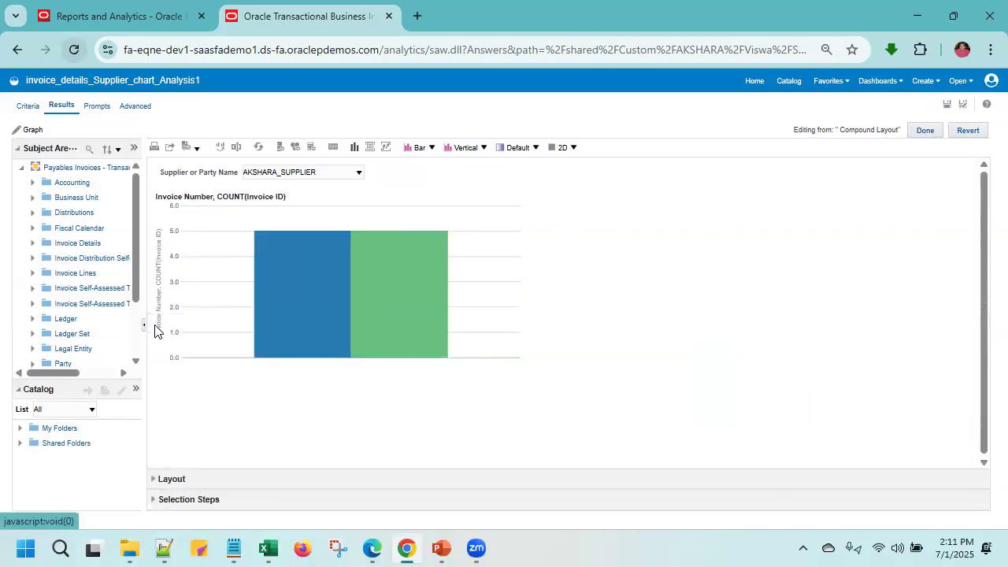
{"action": "left_click", "coordinate": [155, 480]}
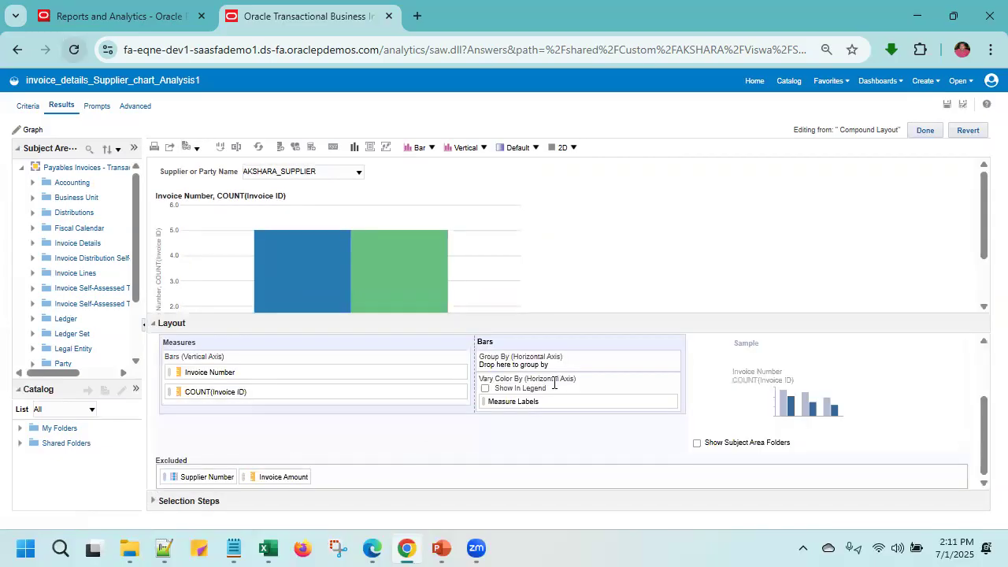
{"action": "left_click", "coordinate": [697, 444]}
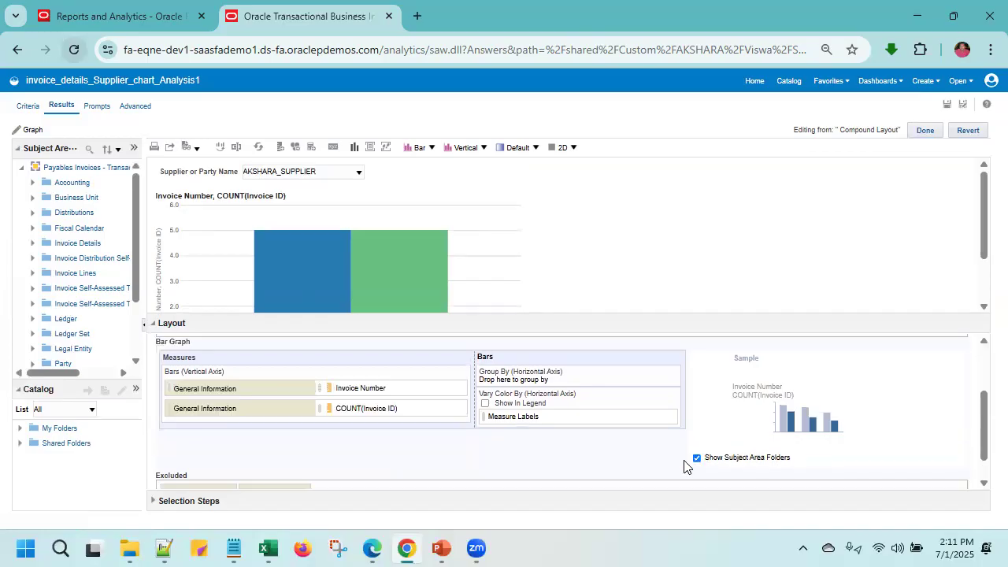
{"action": "left_click", "coordinate": [697, 458]}
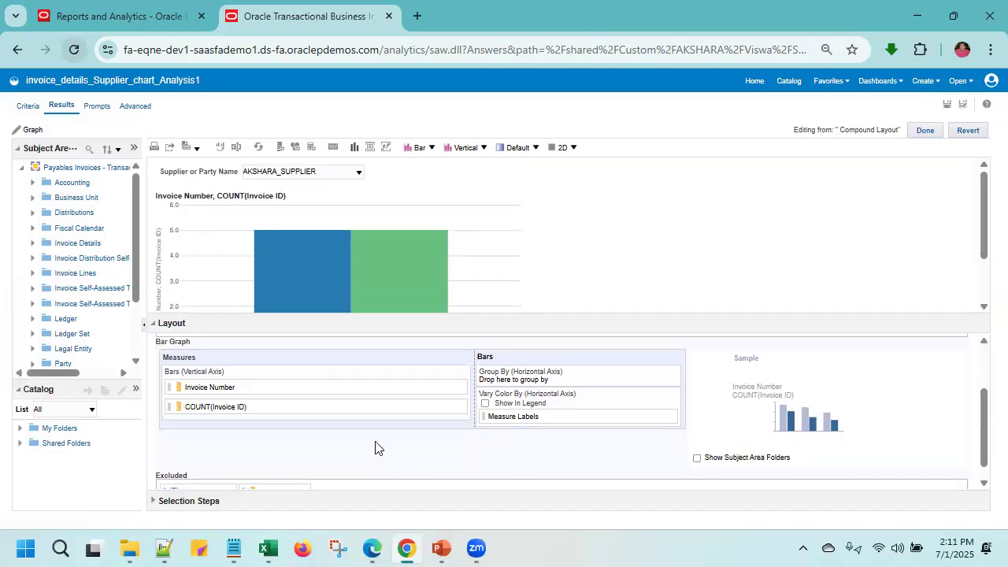
{"action": "left_click", "coordinate": [697, 458]}
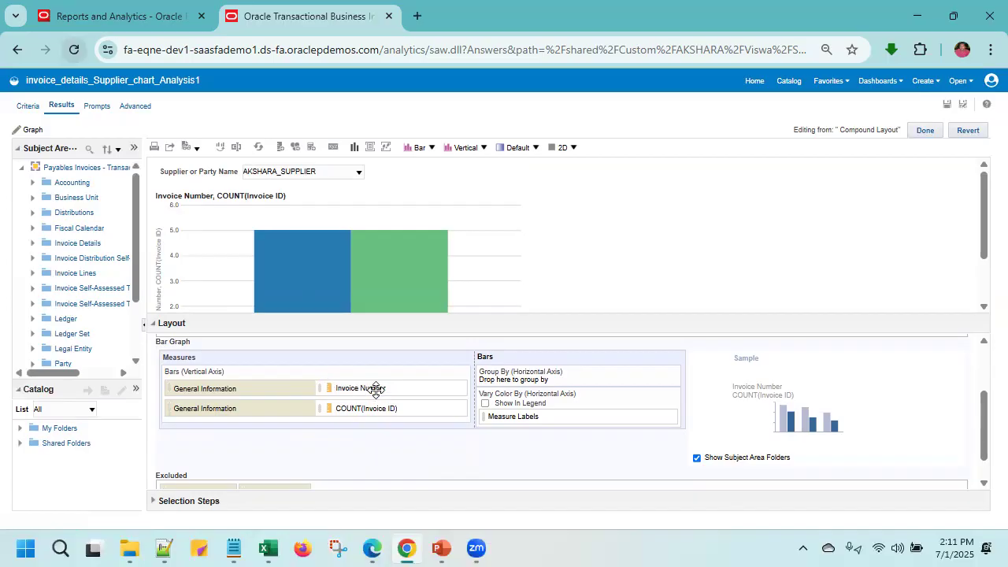
{"action": "scroll", "coordinate": [346, 433], "scroll_direction": "down", "scroll_amount": 1}
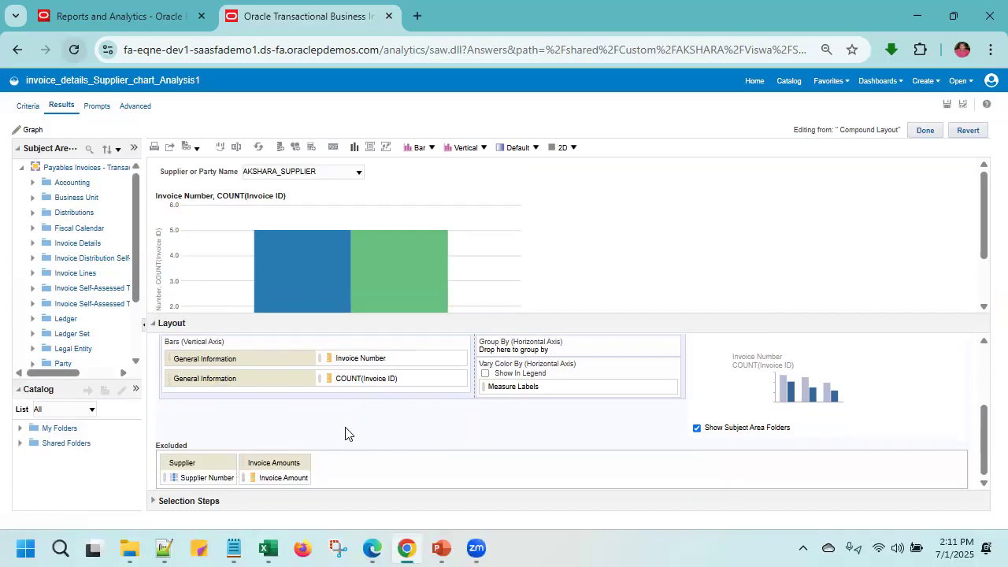
{"action": "left_click", "coordinate": [697, 430]}
{"action": "scroll", "coordinate": [395, 433], "scroll_direction": "up", "scroll_amount": 2}
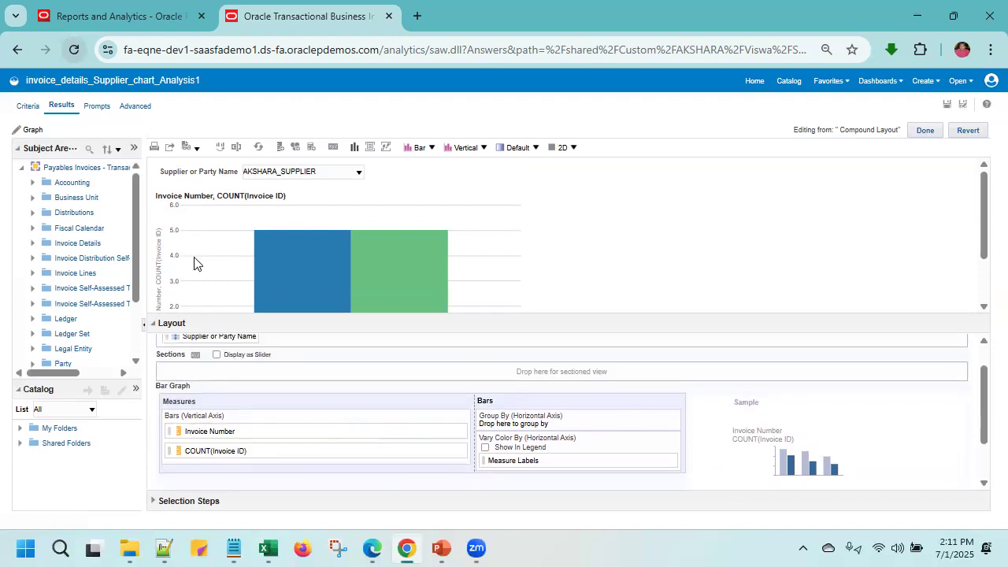
- Compare the AKSHARA_SUPPLIER graph with its prompt's supplier list and the prompt's placement in the layout
{"action": "double_click", "coordinate": [226, 173]}
{"action": "left_click", "coordinate": [246, 174]}
{"action": "left_click", "coordinate": [197, 175]}
{"action": "left_click_drag", "start_coordinate": [177, 180], "coordinate": [420, 372]}
{"action": "left_click", "coordinate": [509, 274]}
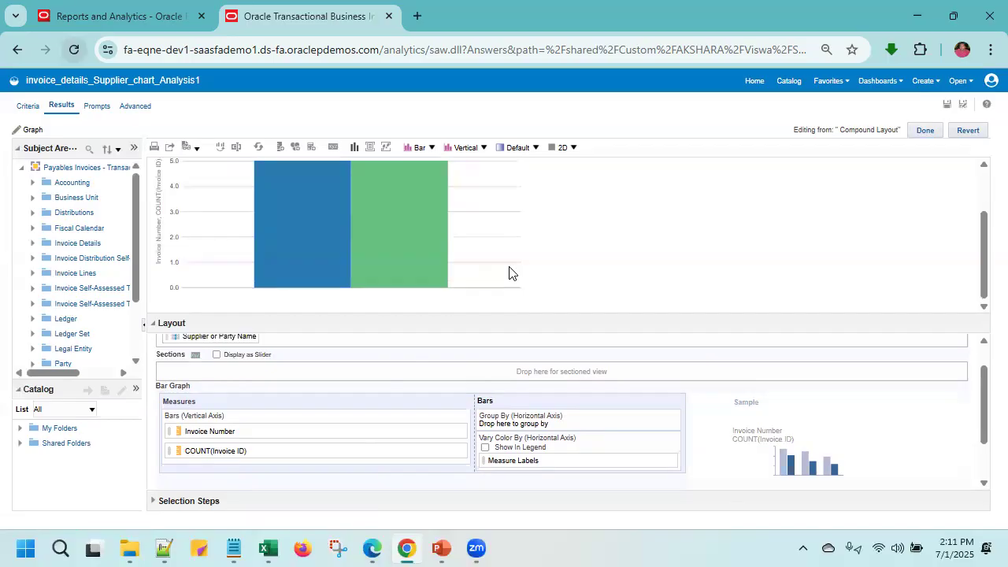
{"action": "scroll", "coordinate": [509, 274], "scroll_direction": "up", "scroll_amount": 3}
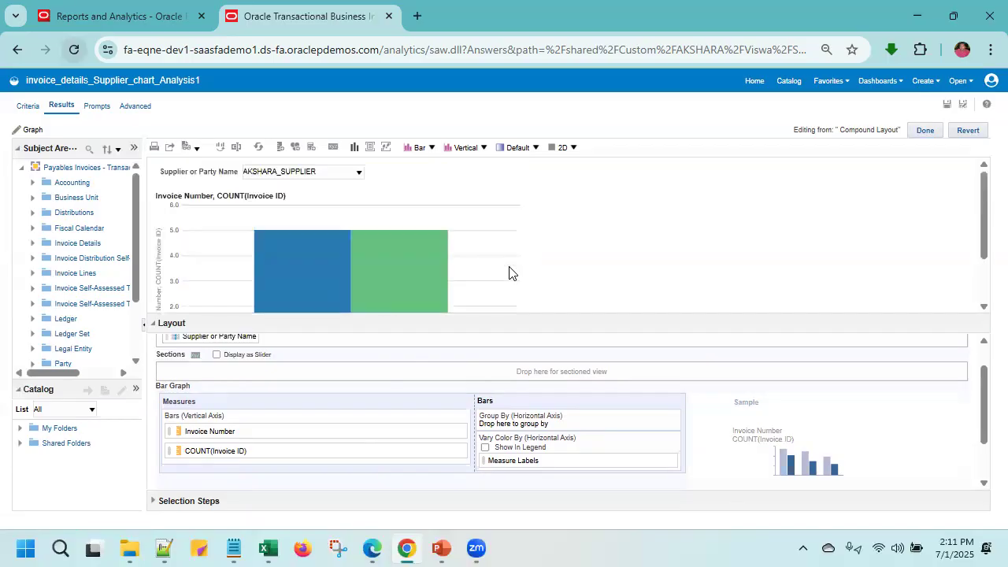
{"action": "left_click", "coordinate": [359, 172]}
{"action": "scroll", "coordinate": [305, 370], "scroll_direction": "down", "scroll_amount": 5}
{"action": "scroll", "coordinate": [305, 374], "scroll_direction": "down", "scroll_amount": 10}
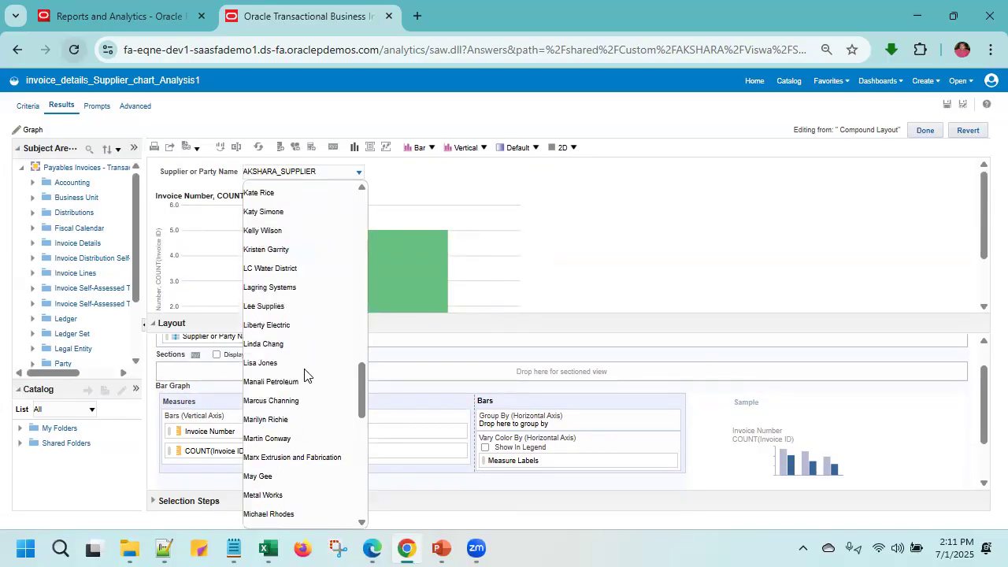
{"action": "left_click", "coordinate": [491, 250]}
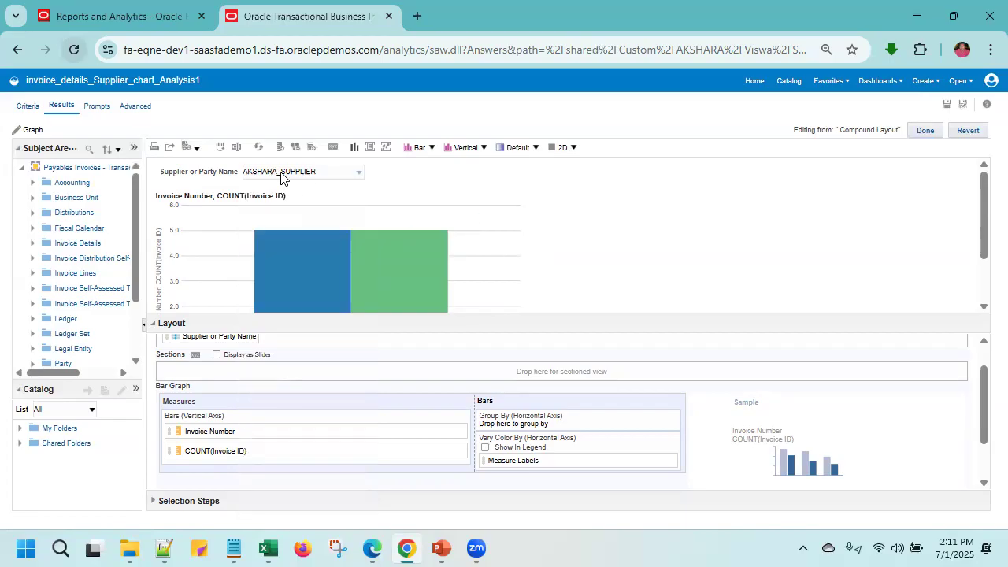
{"action": "left_click", "coordinate": [349, 173]}
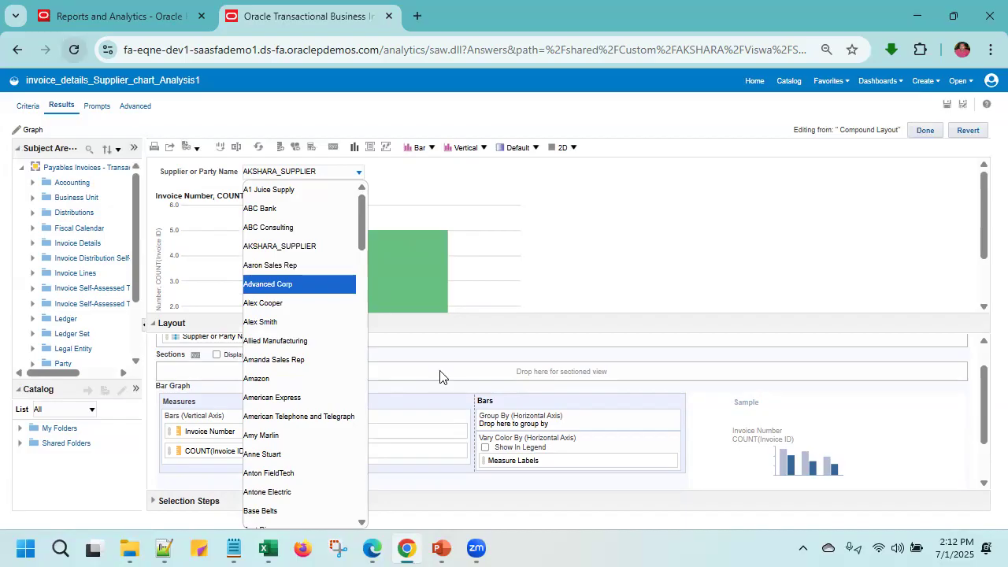
{"action": "left_click", "coordinate": [463, 187]}
{"action": "left_click_drag", "start_coordinate": [218, 174], "coordinate": [266, 229]}
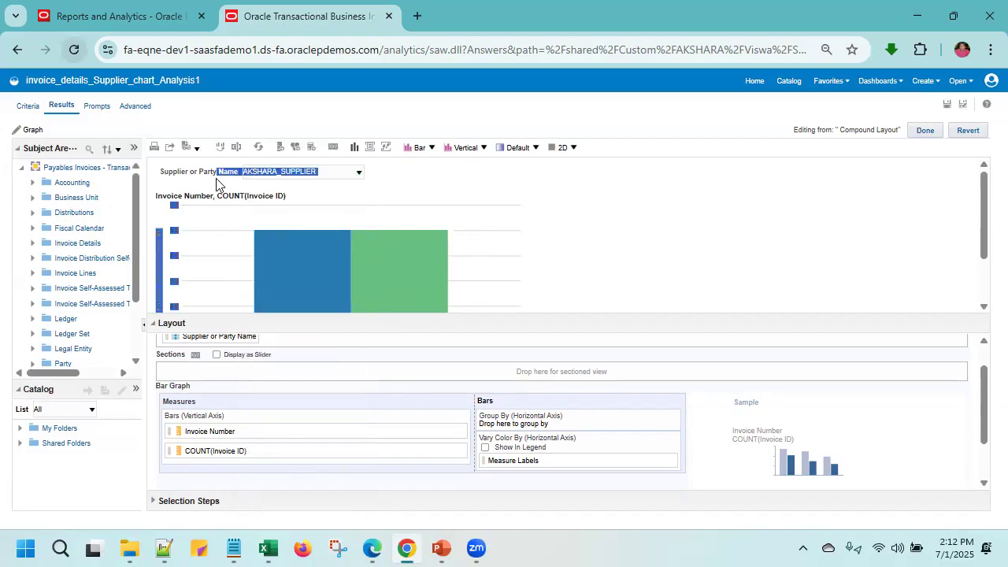
{"action": "left_click_drag", "start_coordinate": [207, 179], "coordinate": [508, 417]}
{"action": "left_click", "coordinate": [628, 275]}
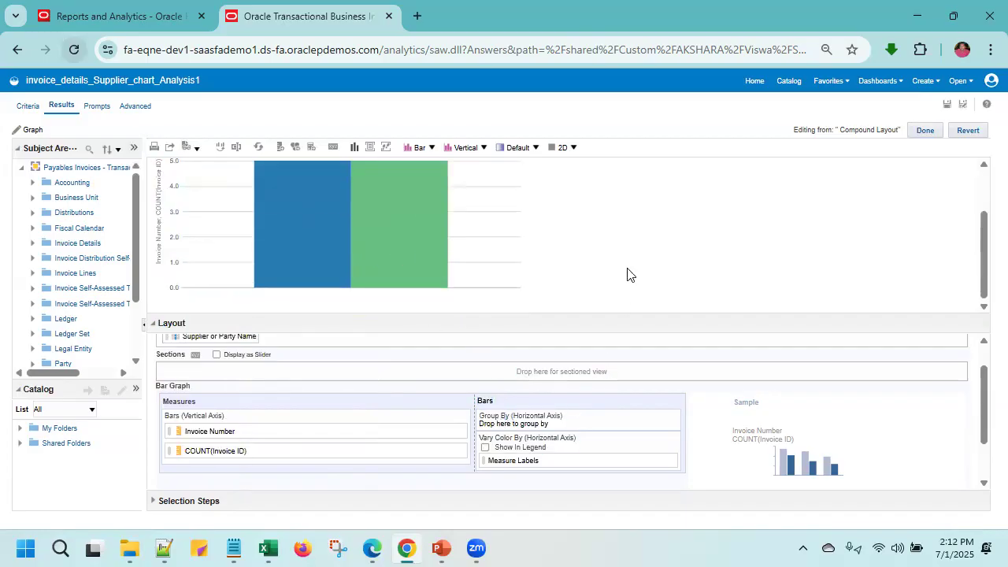
{"action": "scroll", "coordinate": [243, 383], "scroll_direction": "up", "scroll_amount": 2}
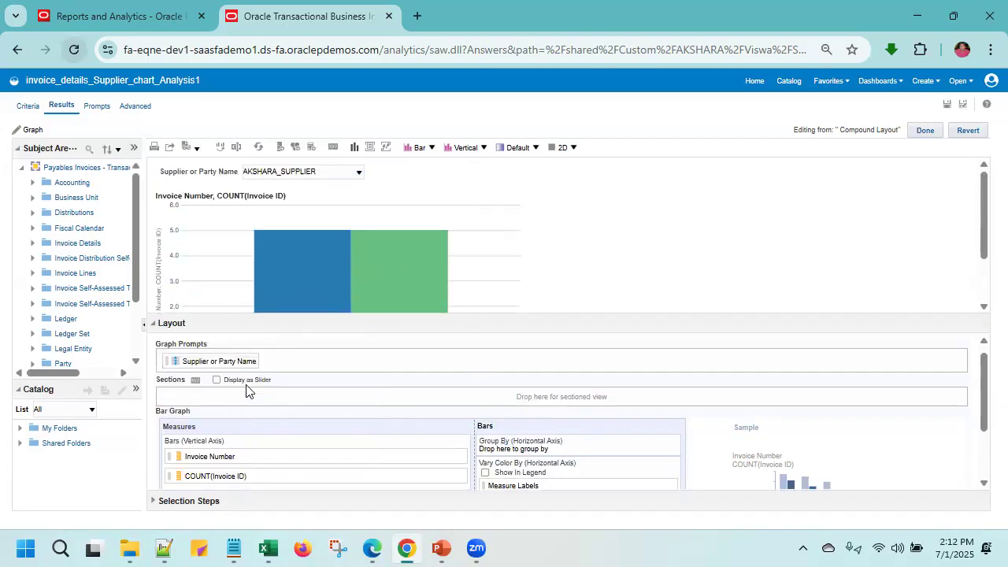
- Move Supplier or Party Name from the graph prompts to the bars' horizontal axis grouping and collapse the layout area
{"action": "left_click_drag", "start_coordinate": [174, 371], "coordinate": [498, 356]}
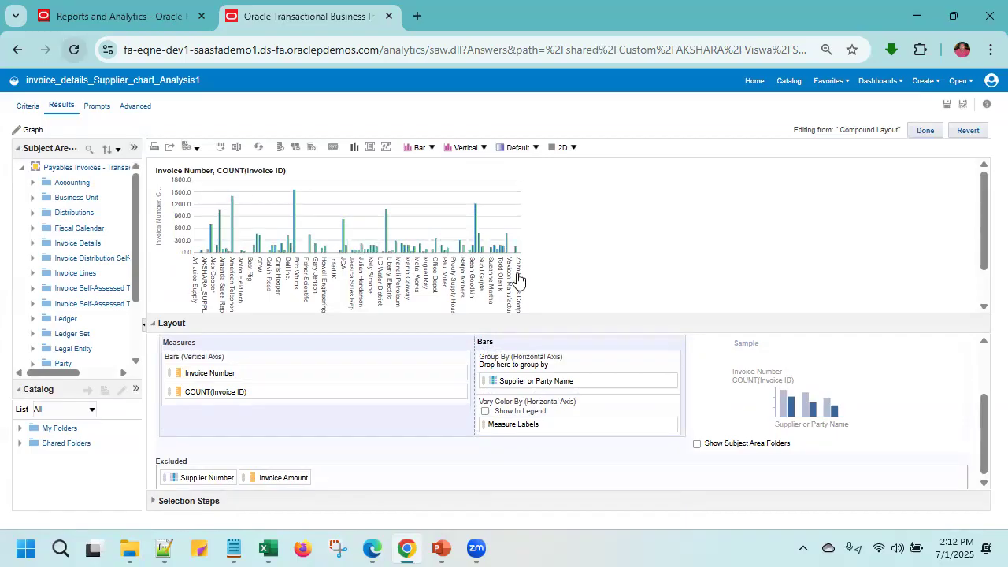
{"action": "mouse_move", "coordinate": [477, 252]}
{"action": "left_click", "coordinate": [154, 324]}
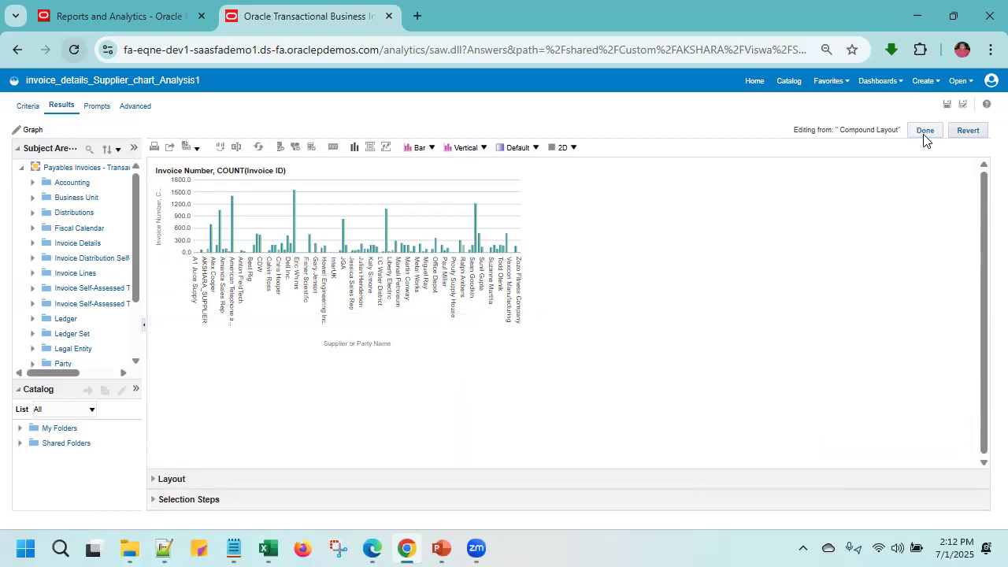
- Save the analysis and return to its criteria, keeping the changes made in the graph view
{"action": "left_click", "coordinate": [952, 85]}
{"action": "left_click", "coordinate": [946, 103]}
{"action": "left_click", "coordinate": [24, 107]}
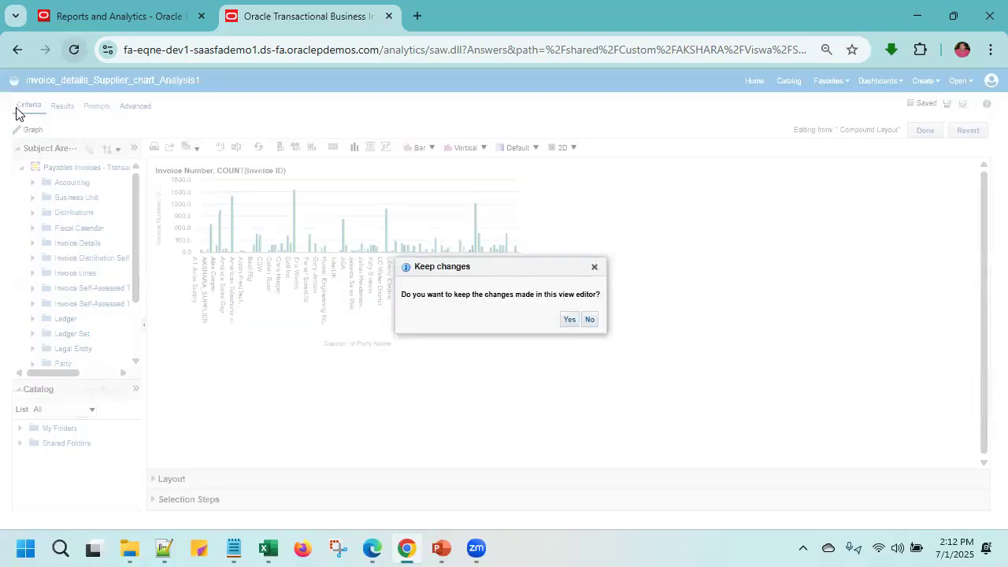
{"action": "left_click", "coordinate": [569, 319]}
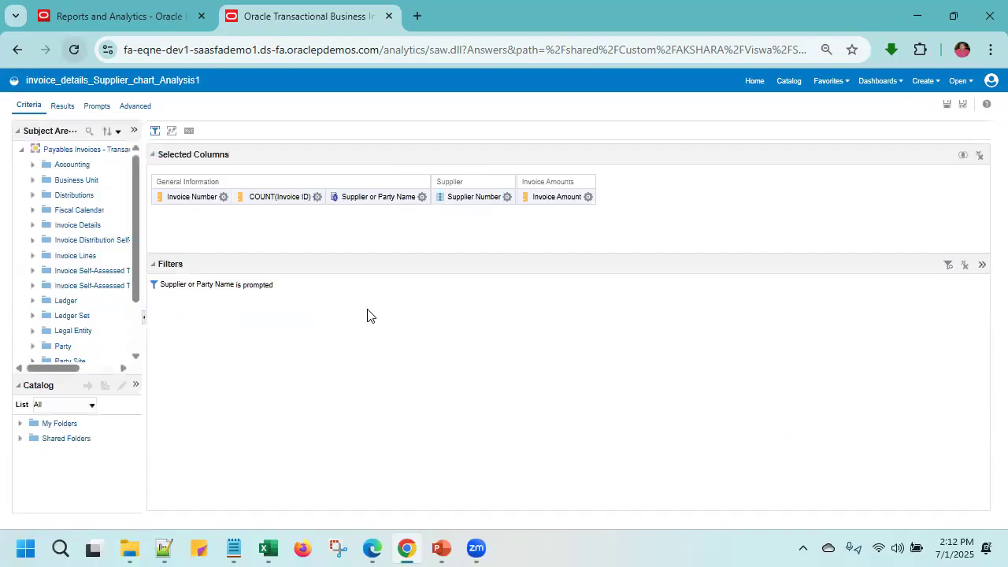
- Sort the analysis by Invoice Number in descending order and save it
{"action": "left_click", "coordinate": [422, 200]}
{"action": "left_click", "coordinate": [421, 199]}
{"action": "left_click", "coordinate": [422, 200]}
{"action": "mouse_move", "coordinate": [445, 212]}
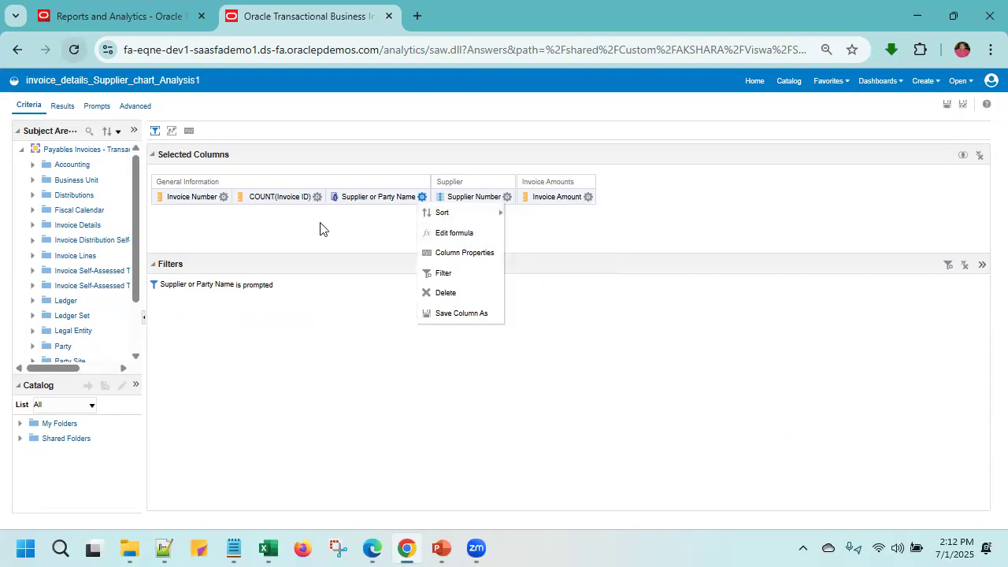
{"action": "left_click", "coordinate": [224, 197]}
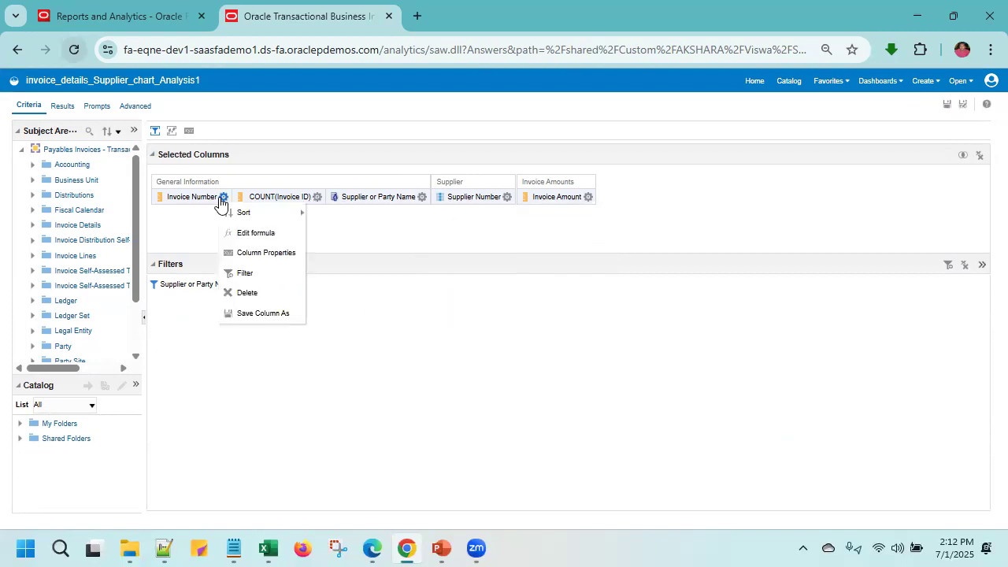
{"action": "mouse_move", "coordinate": [253, 218]}
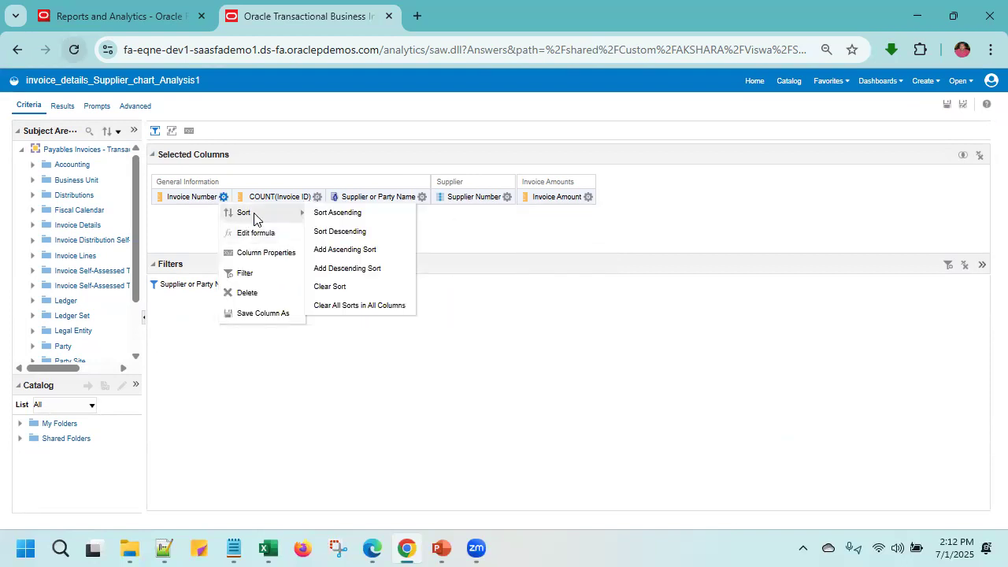
{"action": "left_click", "coordinate": [360, 231]}
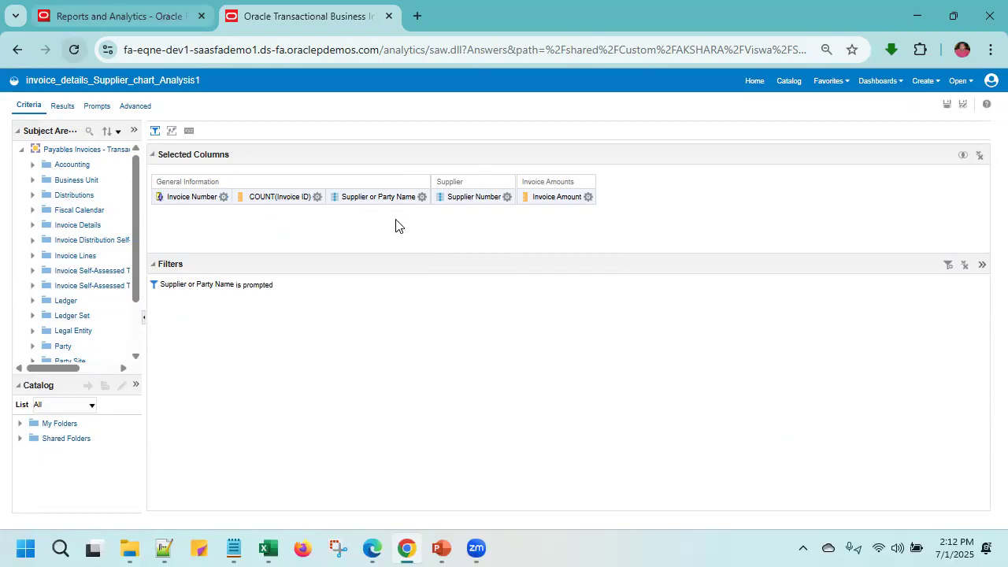
{"action": "left_click", "coordinate": [948, 105]}
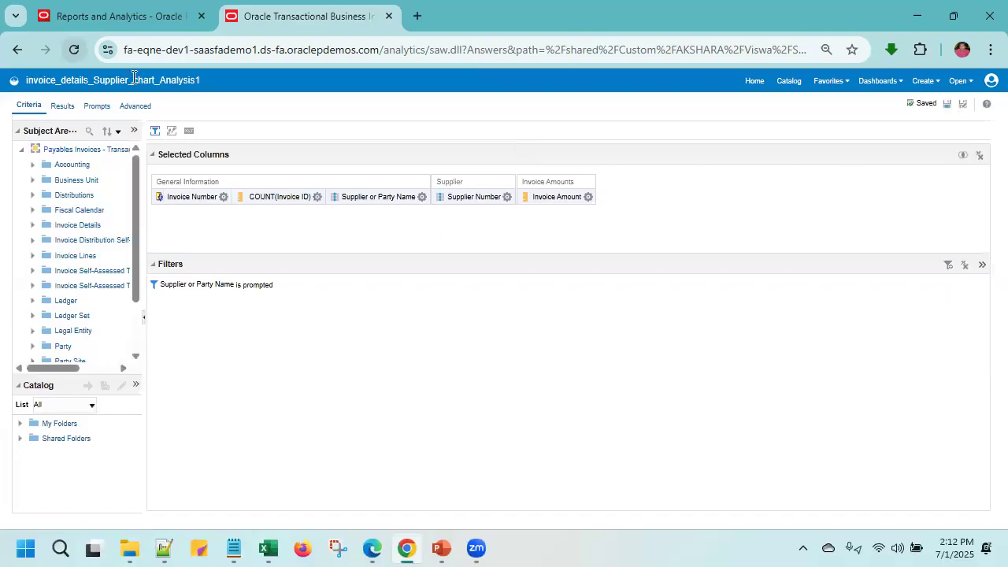
- Display the analysis results and review the sorted bar graph and its layout in the graph editor
{"action": "left_click", "coordinate": [63, 105]}
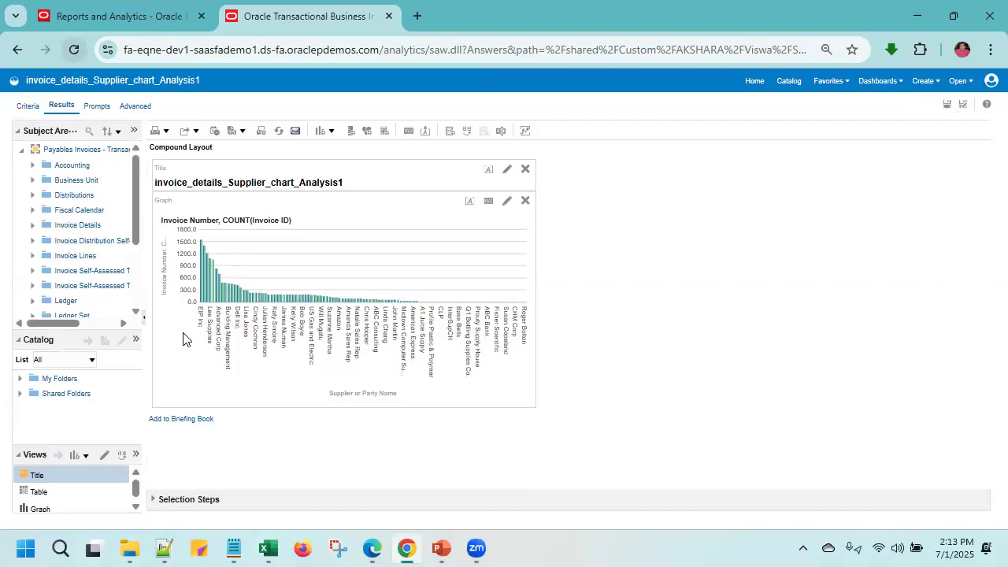
{"action": "left_click", "coordinate": [507, 202]}
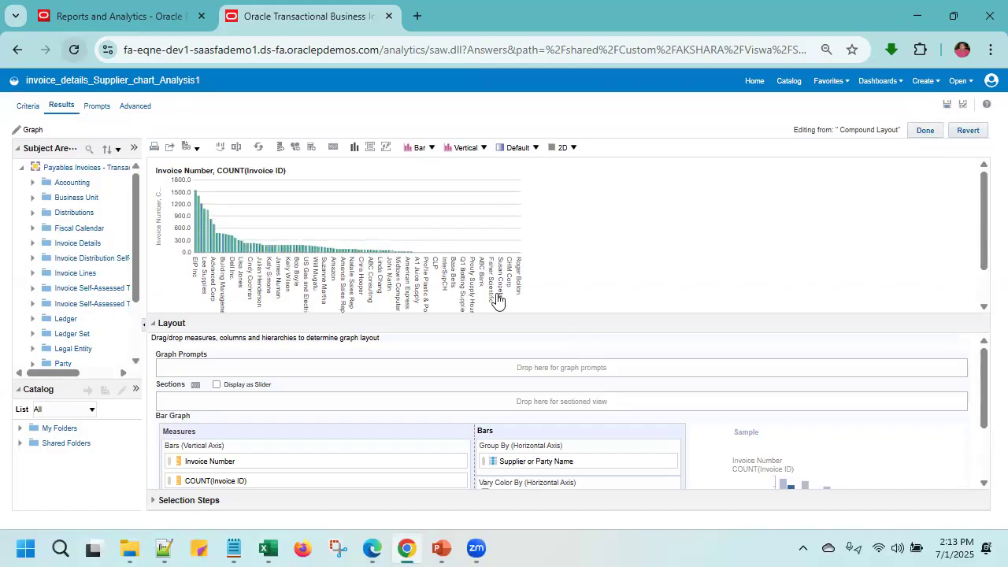
{"action": "left_click", "coordinate": [925, 130]}
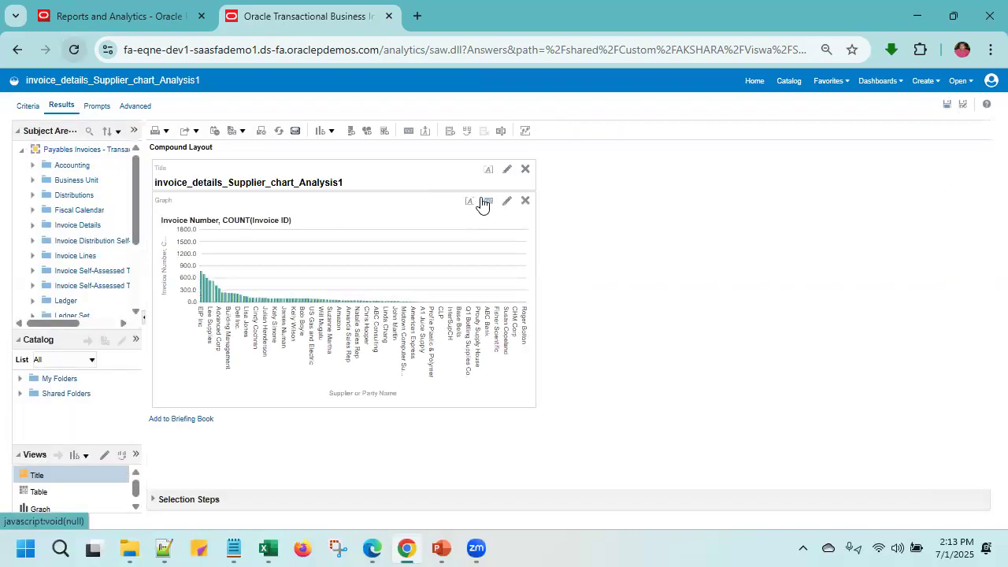
- Set the graph's canvas width to 700 pixels and its height to 500 pixels
{"action": "left_click", "coordinate": [486, 202]}
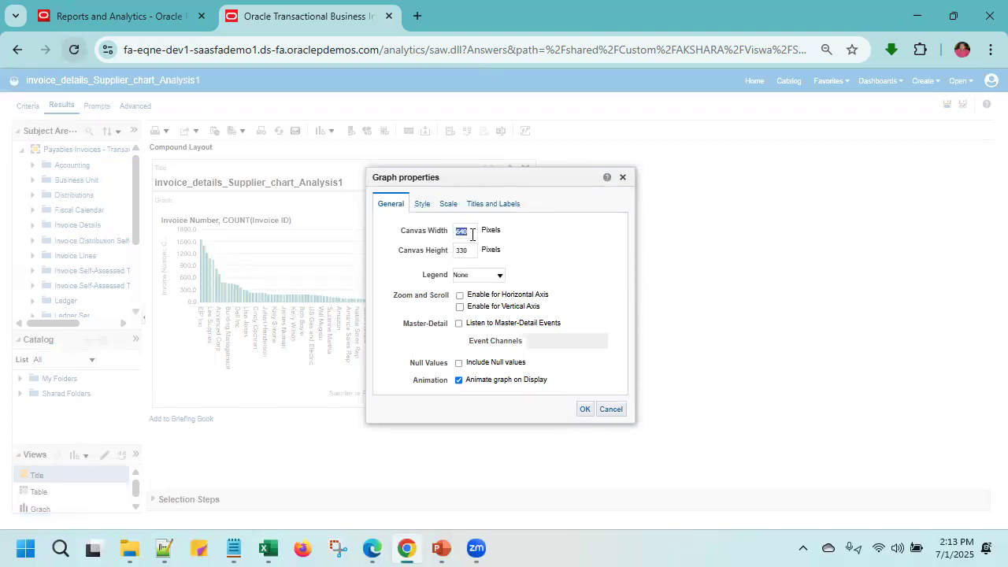
{"action": "type", "text": "700"}
{"action": "type", "text": "500"}
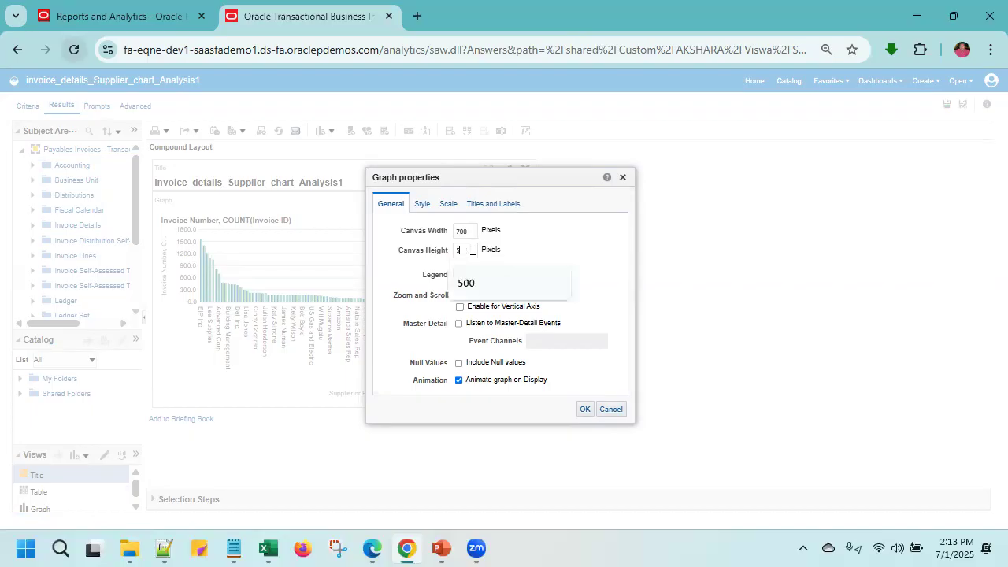
{"action": "left_click", "coordinate": [584, 409]}
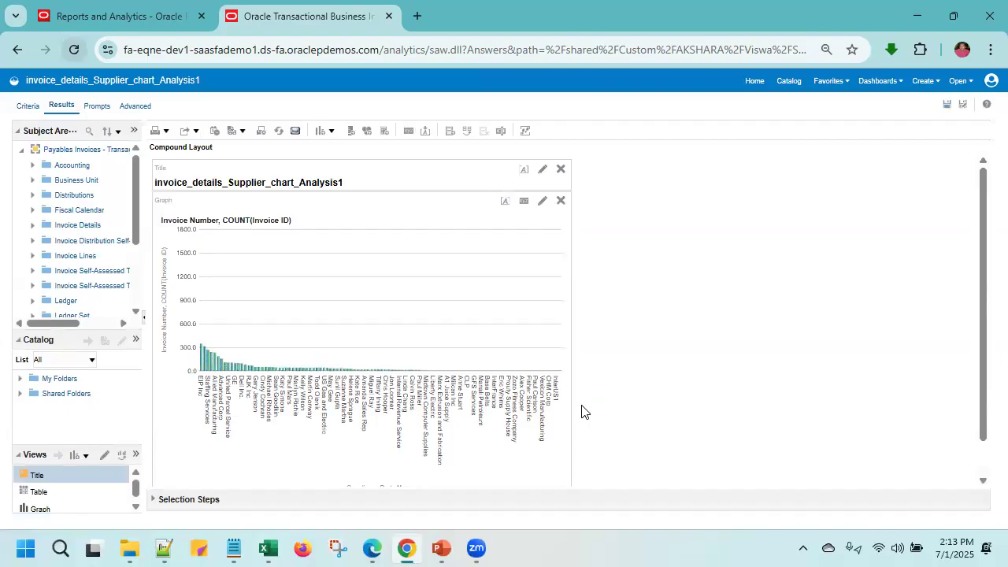
- Set the orientation of the graph's horizontal axis labels to 90 degrees
{"action": "left_click", "coordinate": [523, 204]}
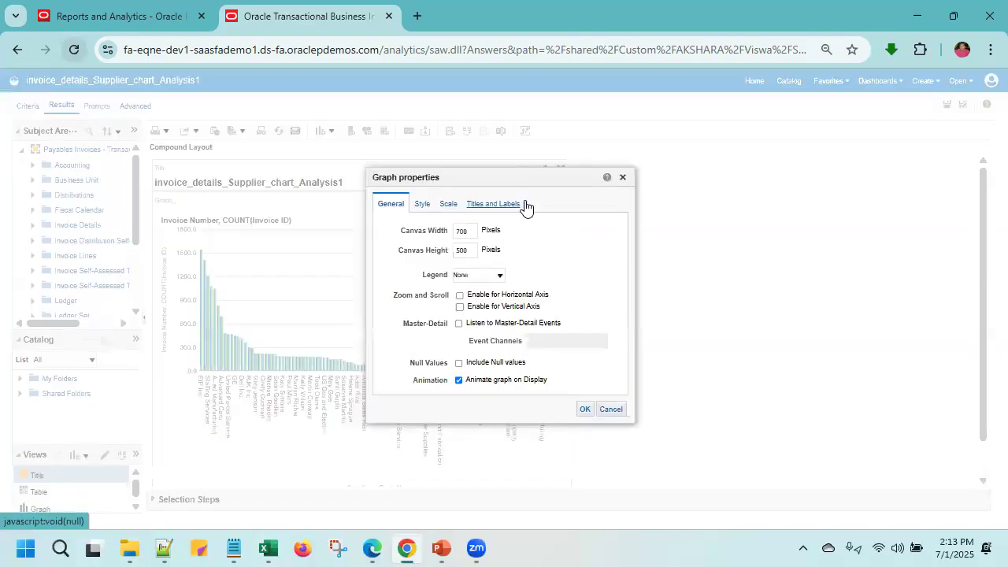
{"action": "left_click", "coordinate": [484, 207]}
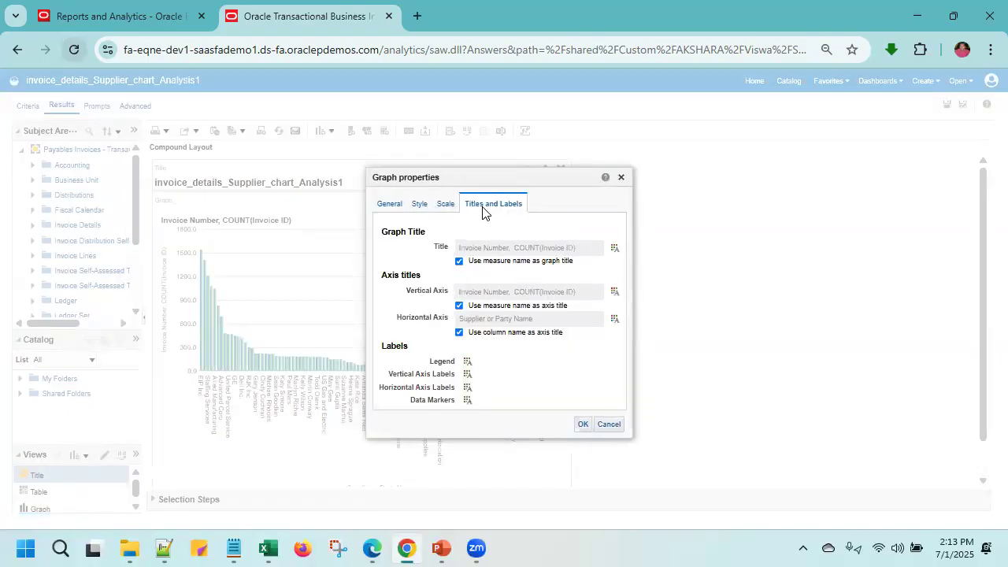
{"action": "left_click", "coordinate": [468, 386]}
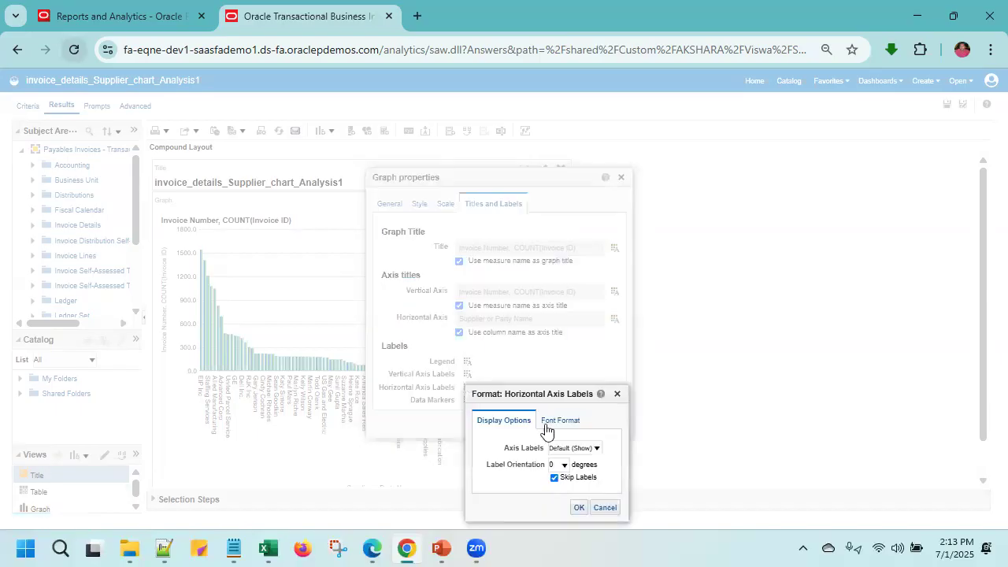
{"action": "left_click", "coordinate": [592, 448]}
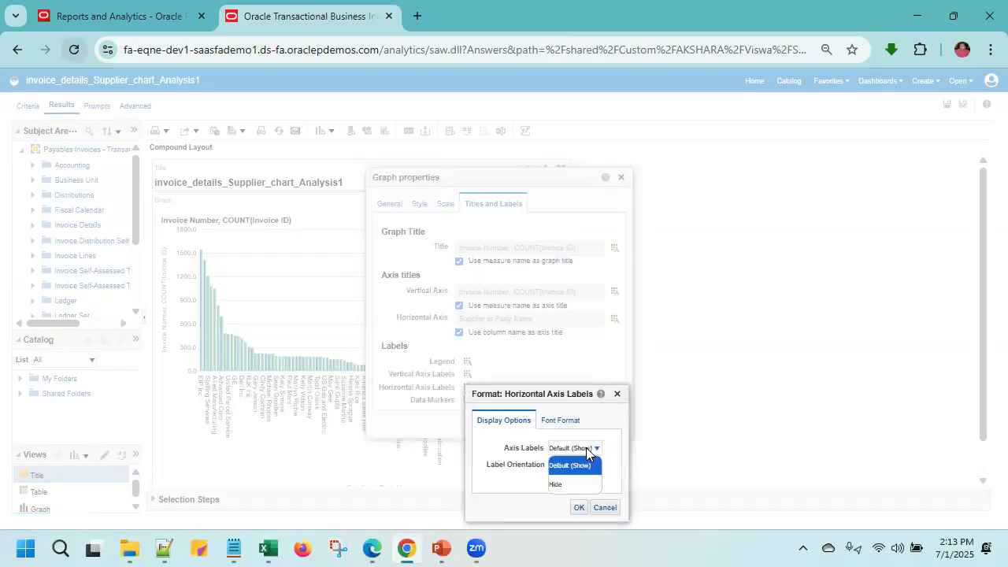
{"action": "left_click", "coordinate": [616, 445]}
{"action": "left_click", "coordinate": [554, 466]}
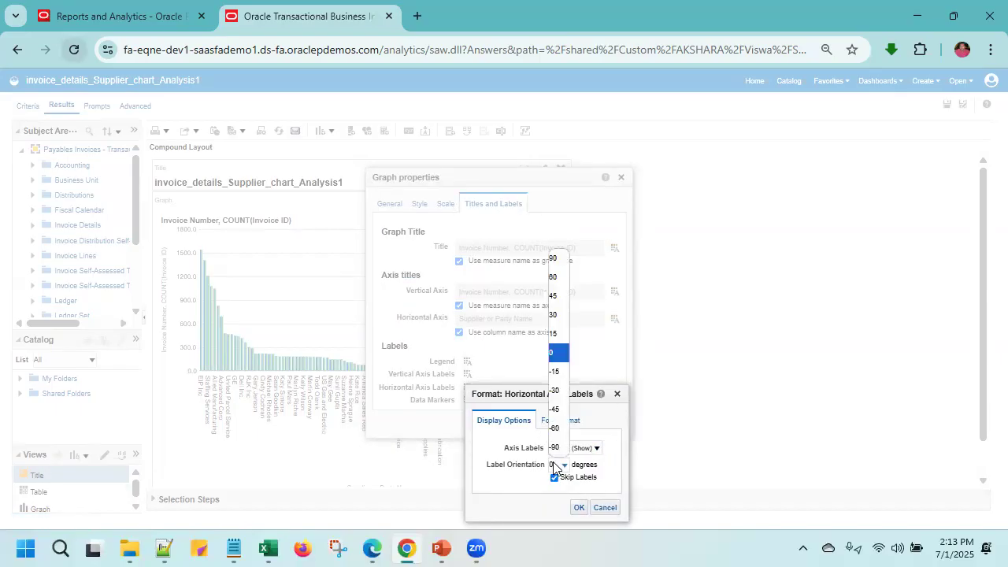
{"action": "left_click", "coordinate": [555, 261]}
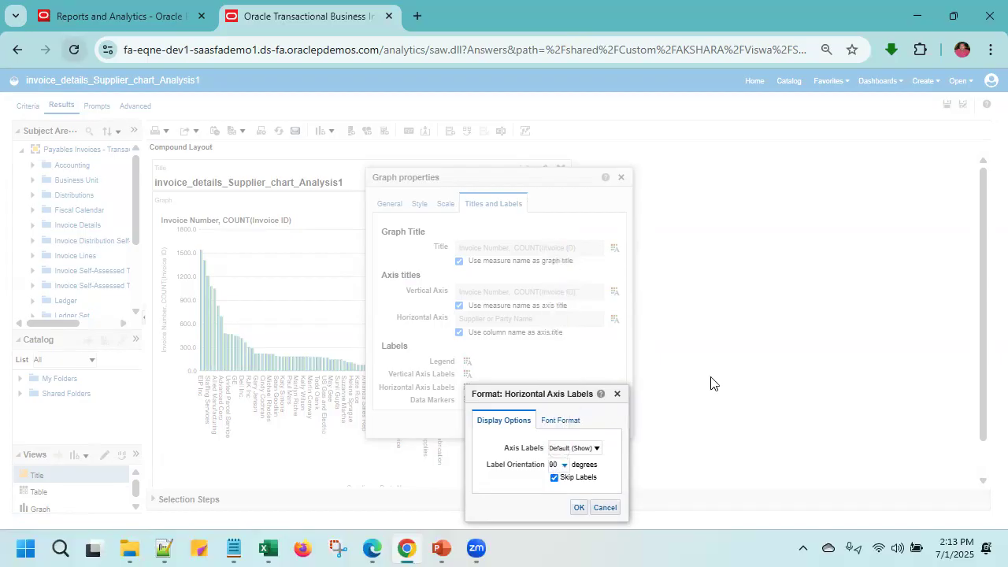
{"action": "left_click", "coordinate": [578, 507]}
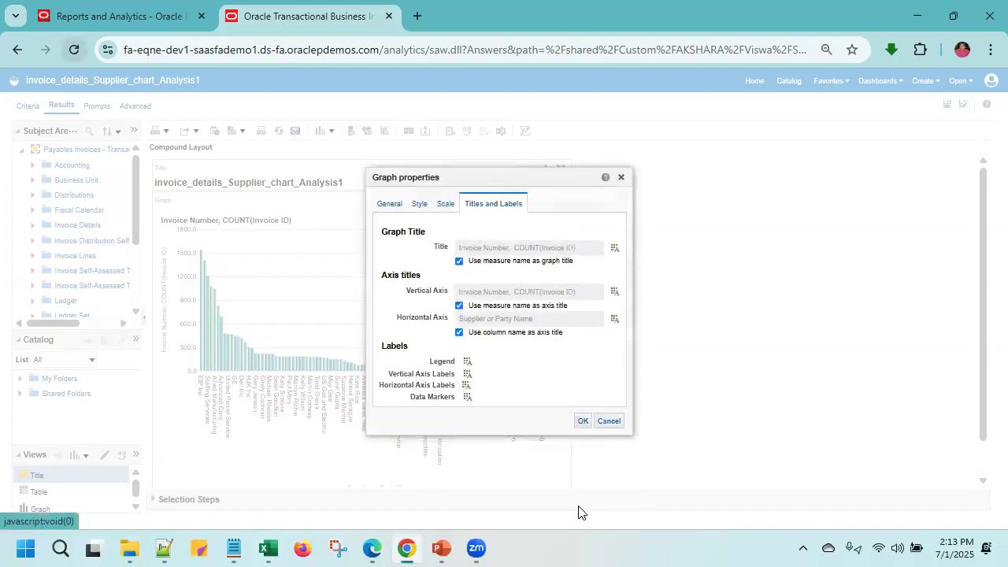
{"action": "left_click", "coordinate": [582, 420]}
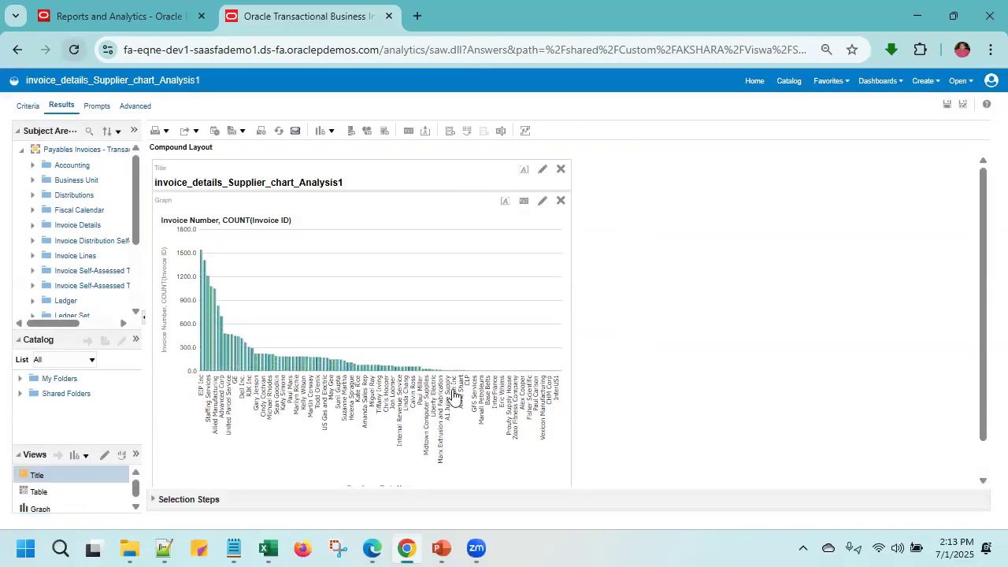
{"action": "left_click", "coordinate": [505, 201]}
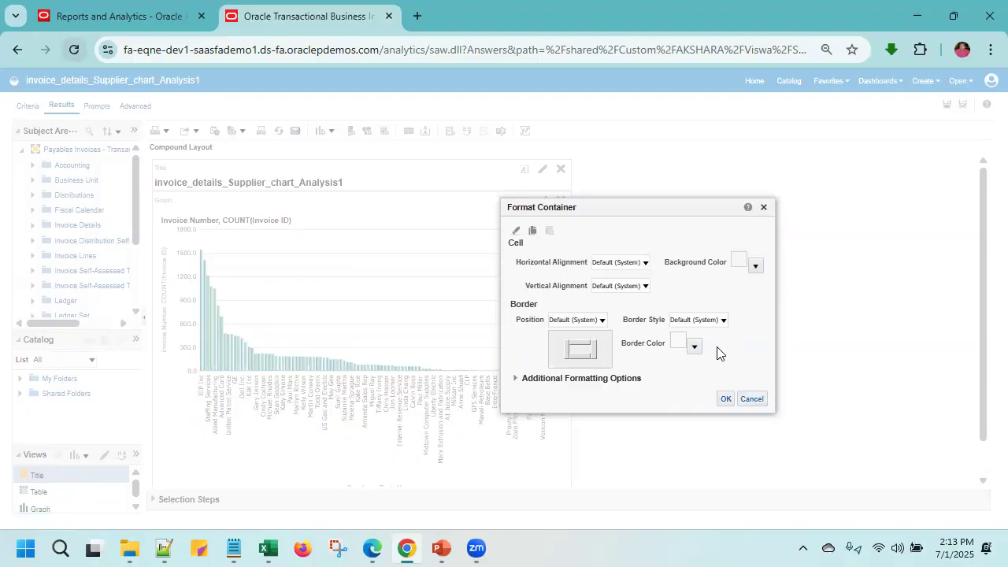
{"action": "left_click", "coordinate": [755, 265]}
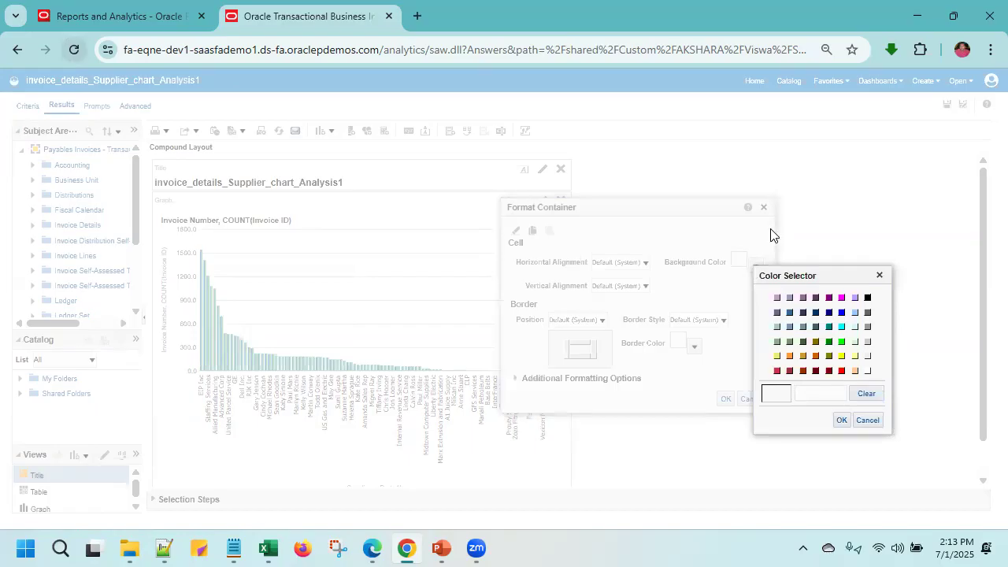
{"action": "left_click", "coordinate": [841, 420]}
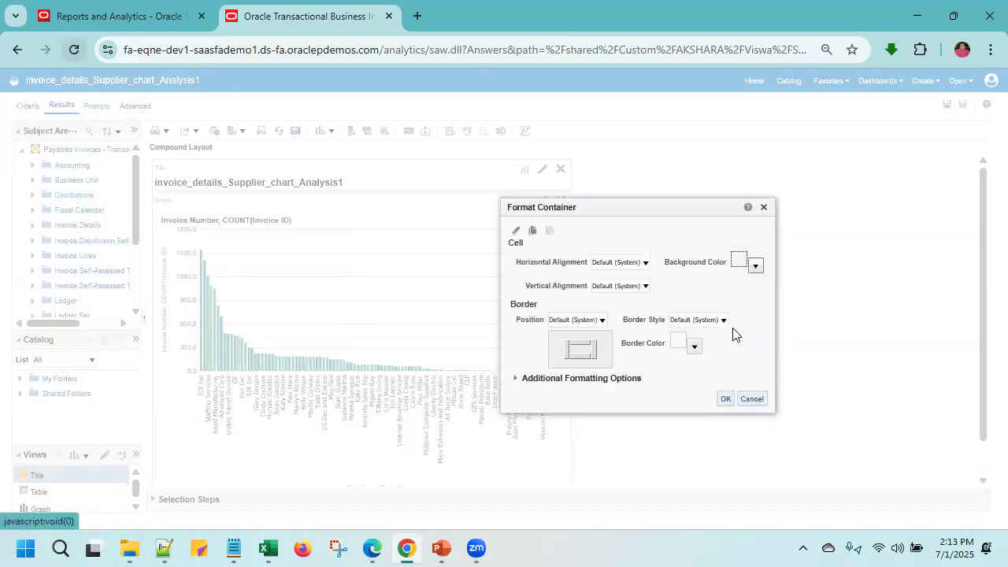
{"action": "left_click", "coordinate": [764, 207]}
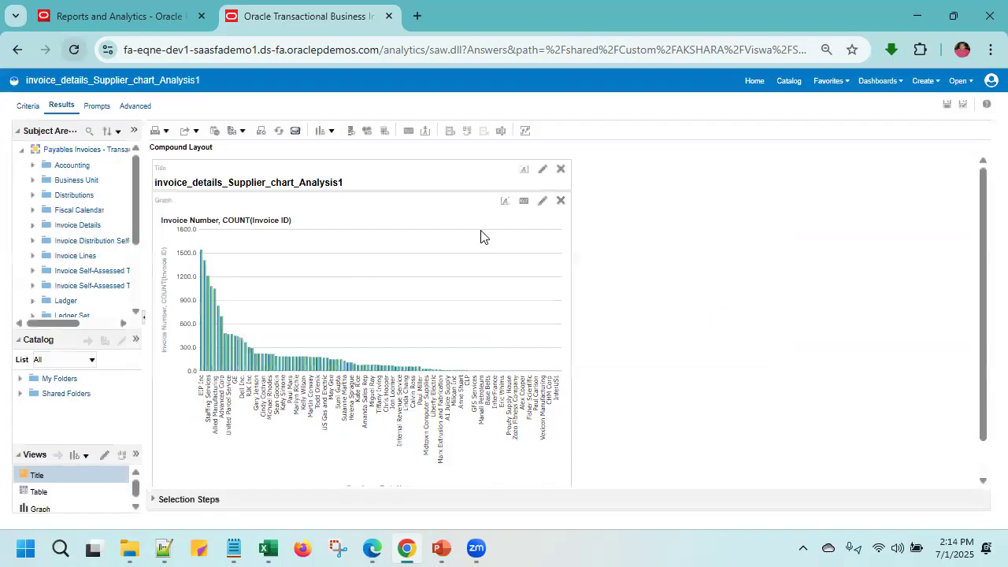
- Add the title supplier_invoice_details to the title view and enable a logo using the five blue stars image
{"action": "left_click", "coordinate": [542, 170]}
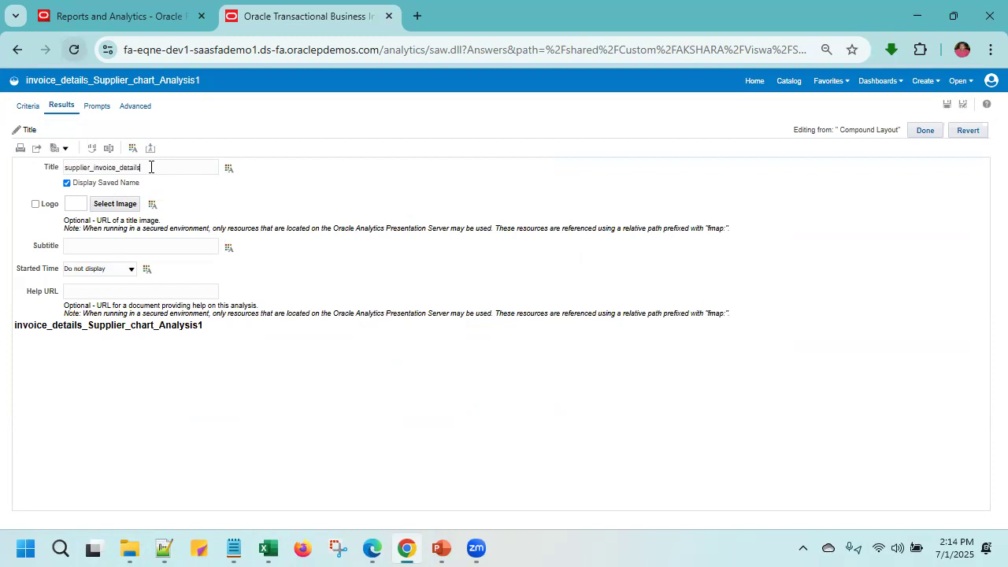
{"action": "left_click", "coordinate": [244, 206]}
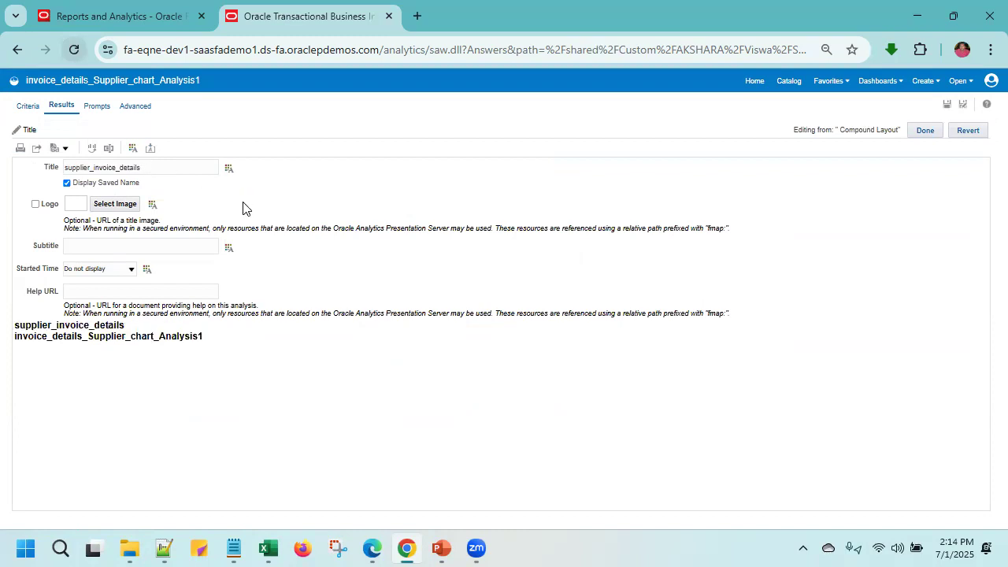
{"action": "left_click", "coordinate": [35, 206]}
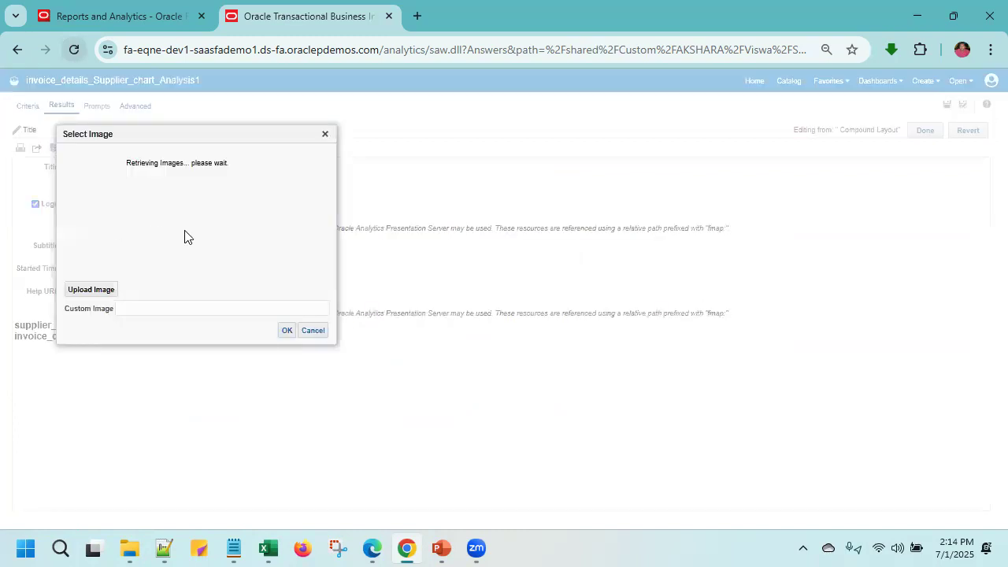
{"action": "scroll", "coordinate": [91, 243], "scroll_direction": "down", "scroll_amount": 2}
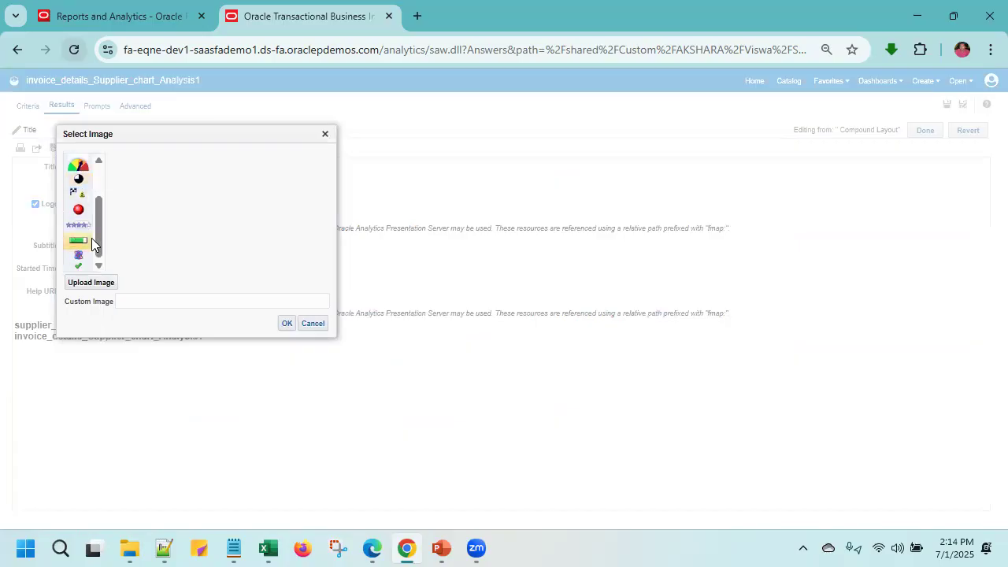
{"action": "left_click", "coordinate": [82, 227]}
{"action": "scroll", "coordinate": [275, 189], "scroll_direction": "right", "scroll_amount": 3}
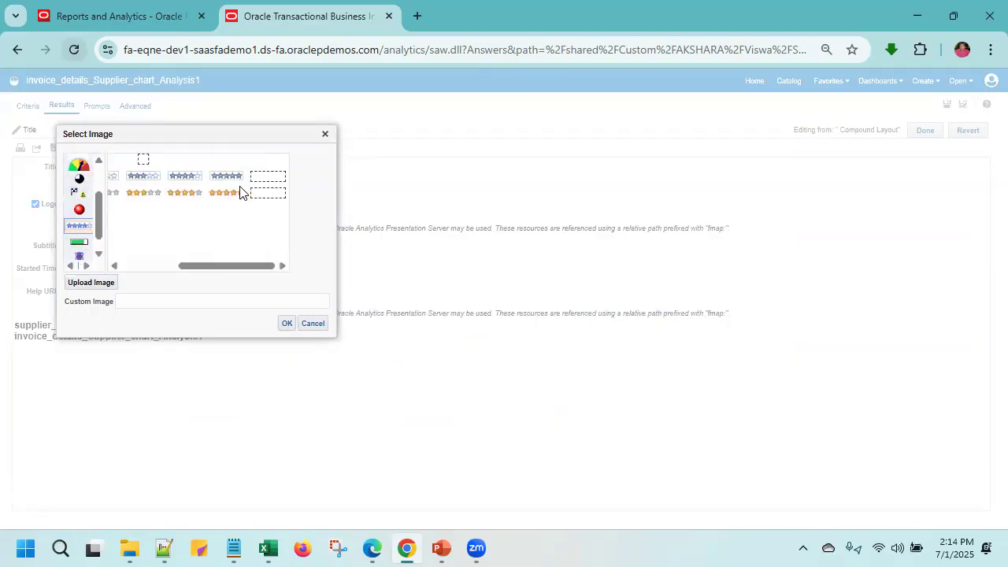
{"action": "left_click", "coordinate": [219, 179]}
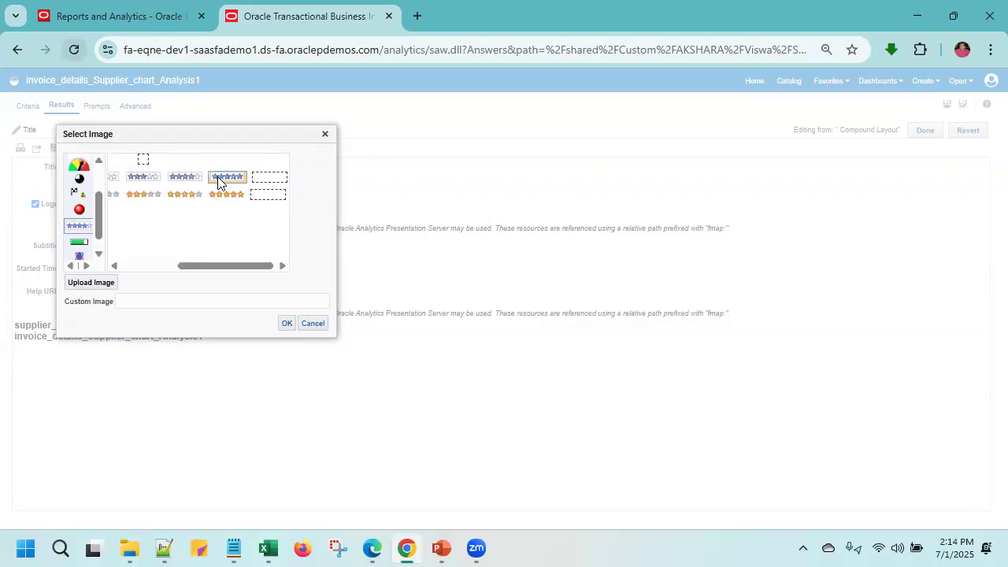
{"action": "left_click", "coordinate": [285, 323]}
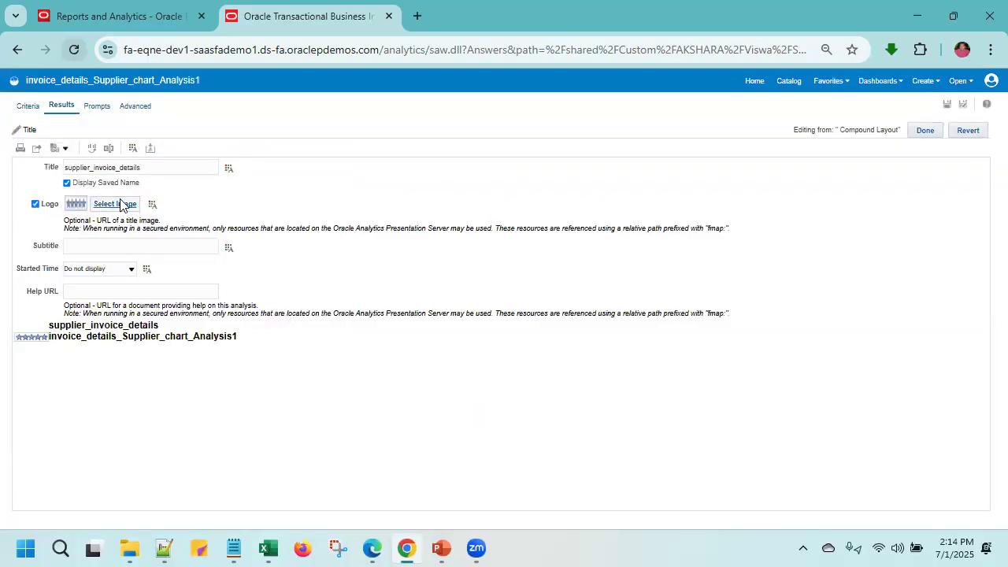
{"action": "left_click", "coordinate": [120, 204]}
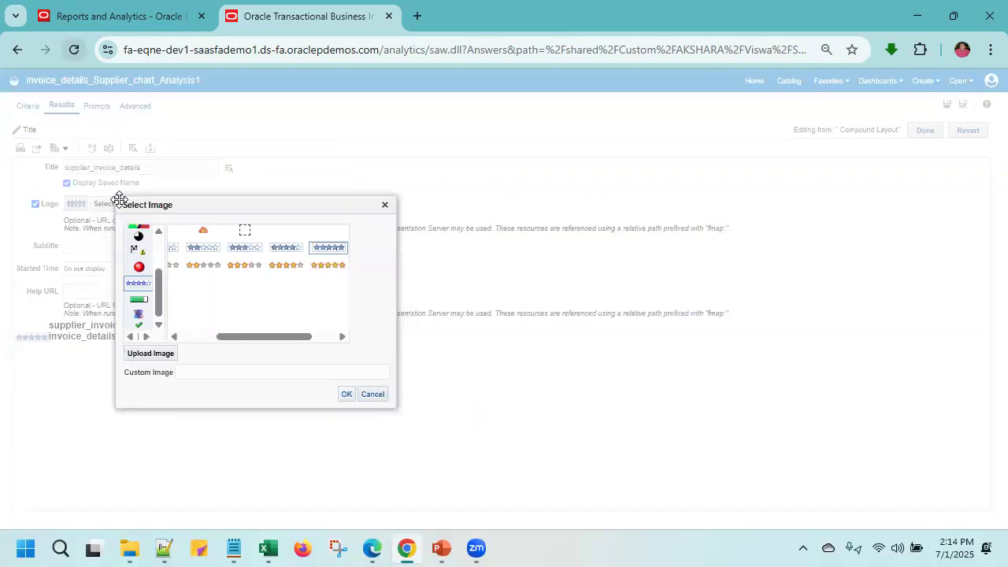
{"action": "left_click", "coordinate": [372, 393]}
- Format the title logo with a magenta background color
{"action": "left_click", "coordinate": [152, 204]}
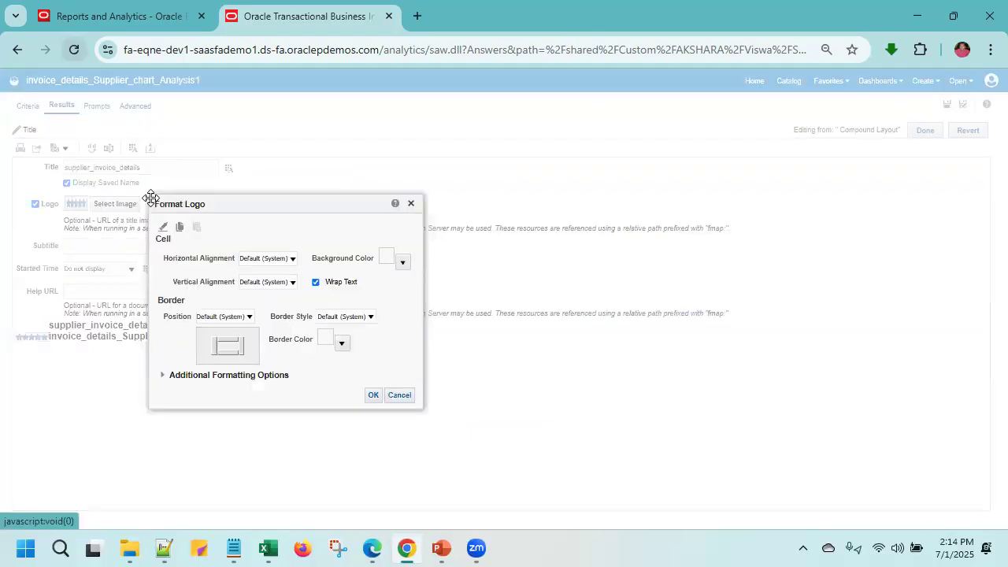
{"action": "left_click", "coordinate": [400, 264]}
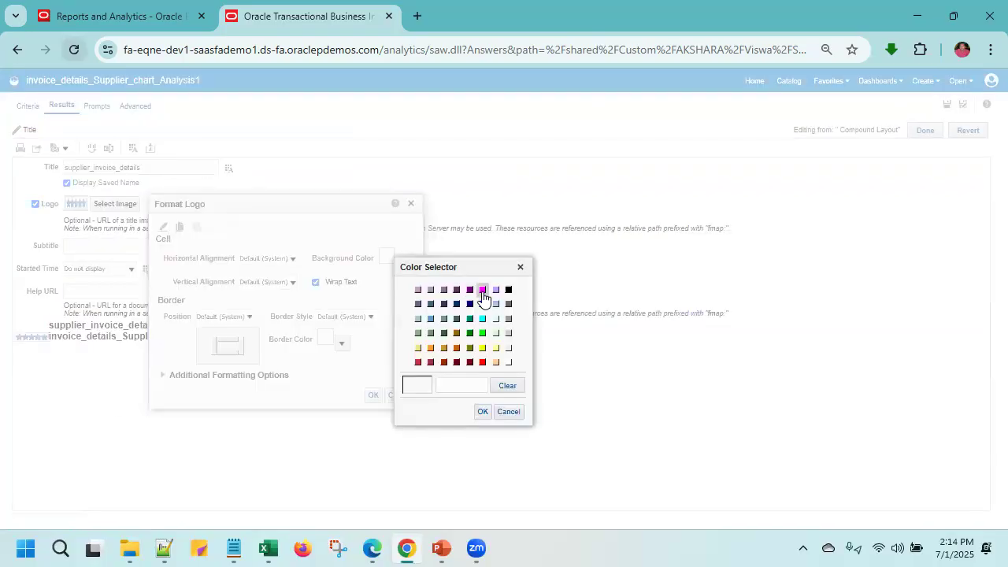
{"action": "left_click", "coordinate": [482, 290]}
{"action": "left_click", "coordinate": [482, 411]}
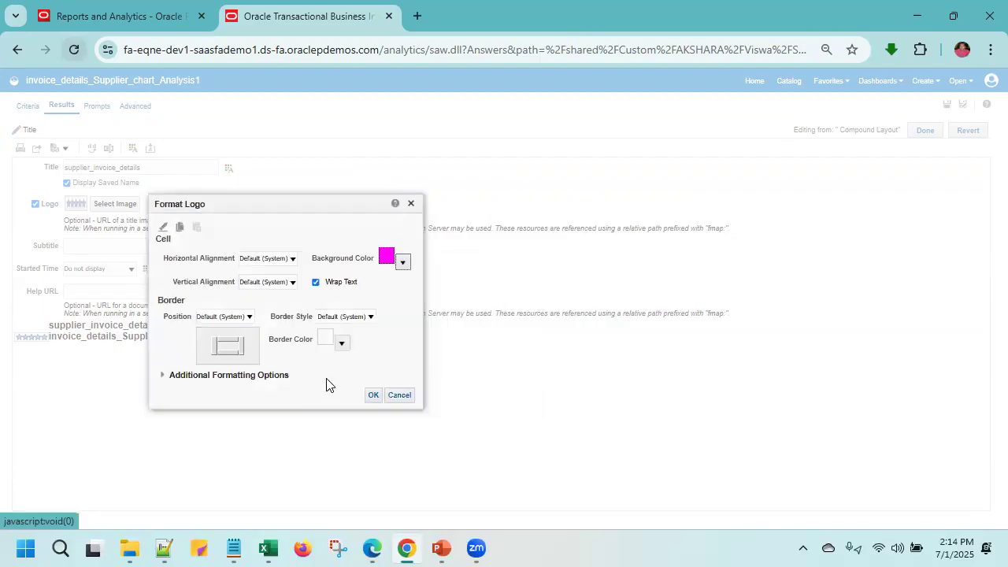
{"action": "left_click", "coordinate": [372, 395]}
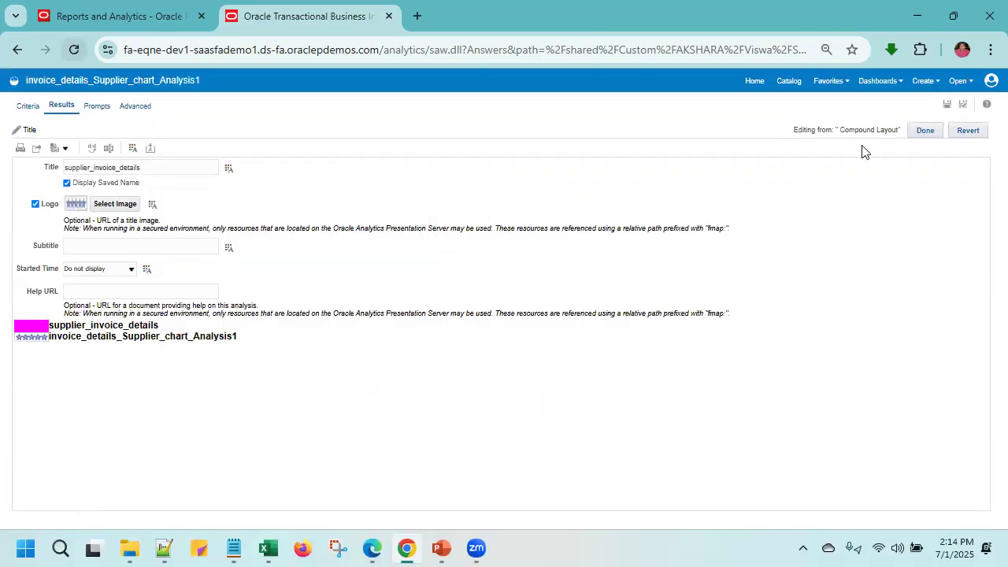
- Save the title view changes, return to the compound layout, and review the analysis criteria and results
{"action": "left_click", "coordinate": [947, 110]}
{"action": "left_click", "coordinate": [930, 132]}
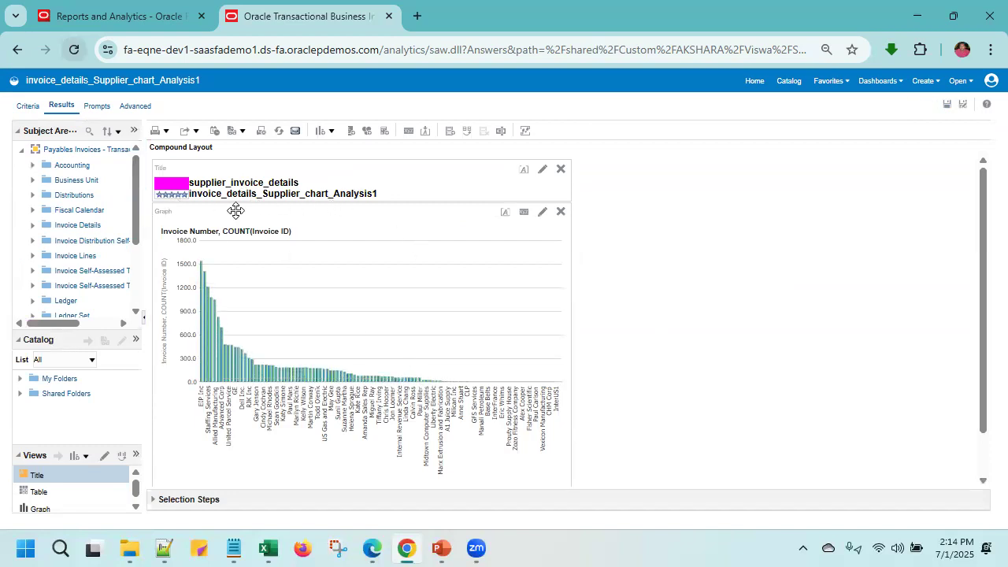
{"action": "mouse_move", "coordinate": [212, 343]}
{"action": "left_click", "coordinate": [29, 108]}
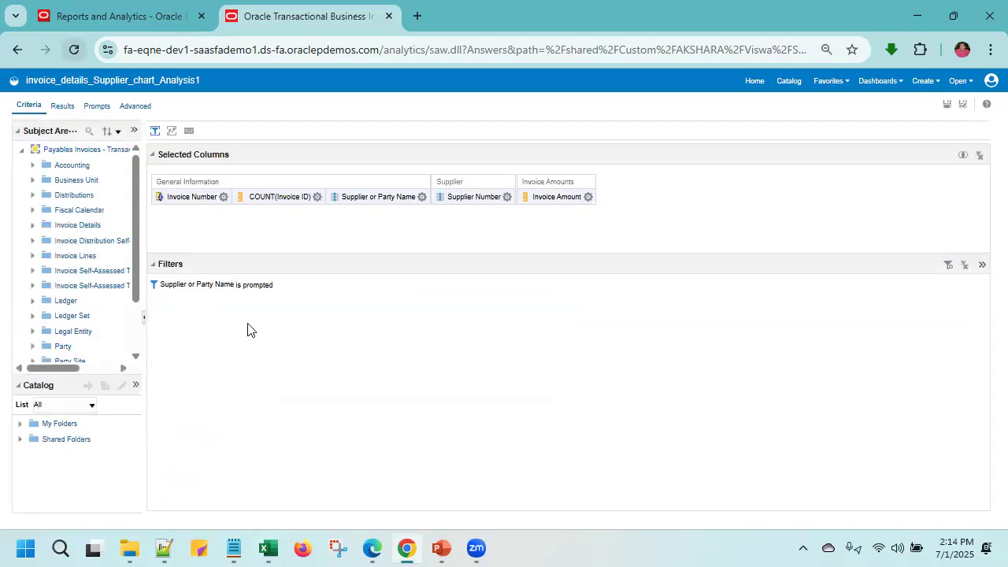
{"action": "left_click", "coordinate": [61, 106]}
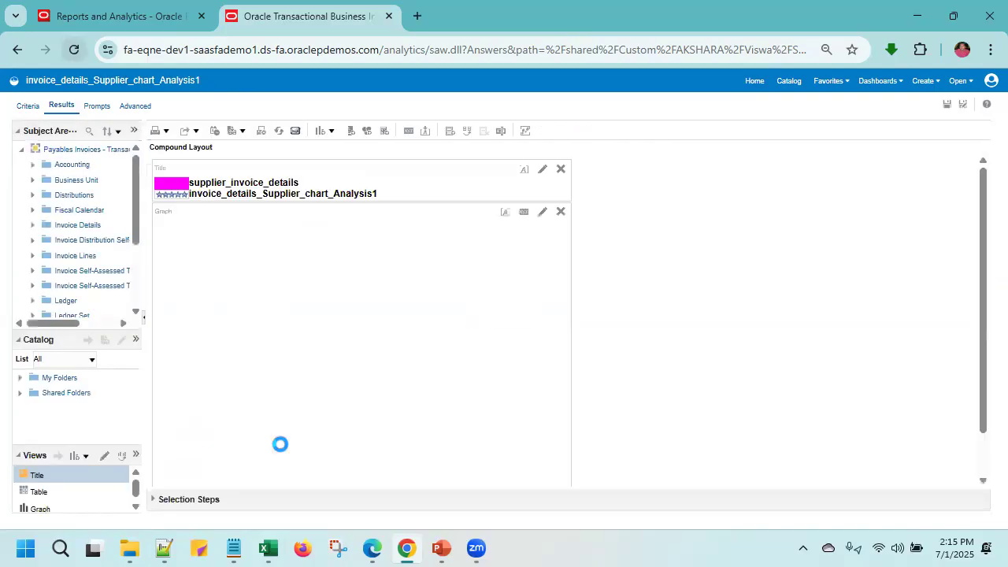
- Add a new condition selection step for Supplier Number using the condition type Top 10 based on X
{"action": "left_click", "coordinate": [155, 499]}
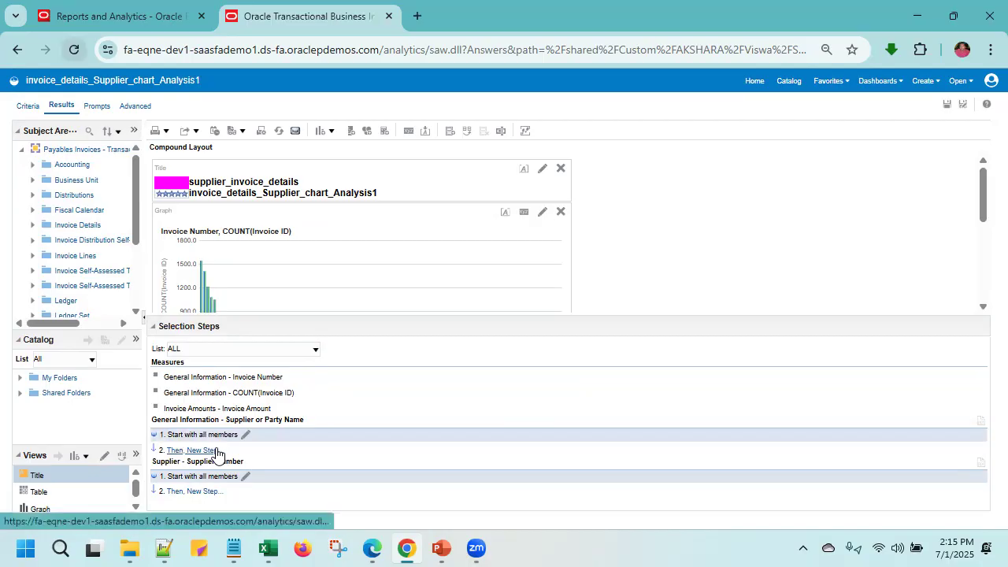
{"action": "left_click", "coordinate": [209, 492]}
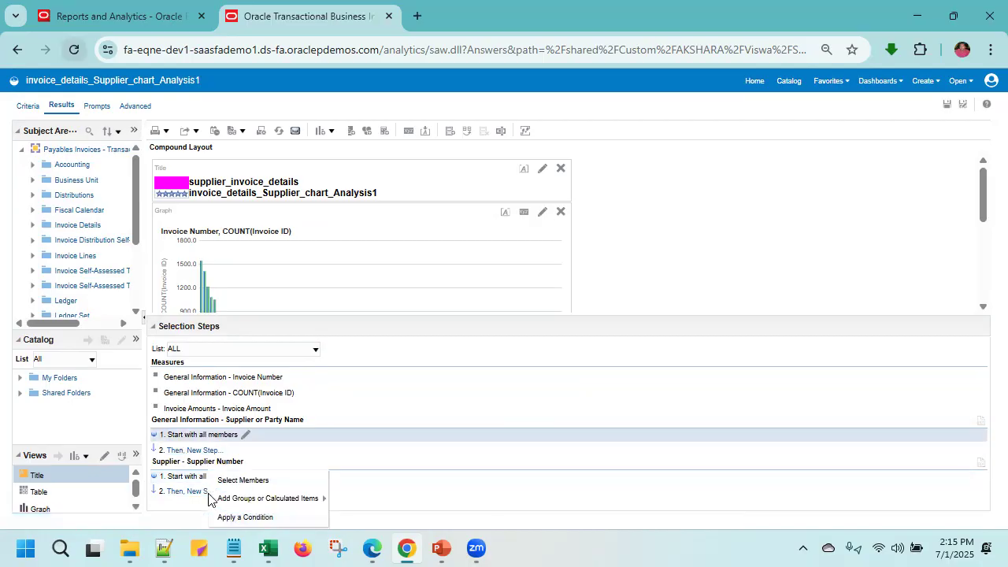
{"action": "left_click", "coordinate": [277, 517]}
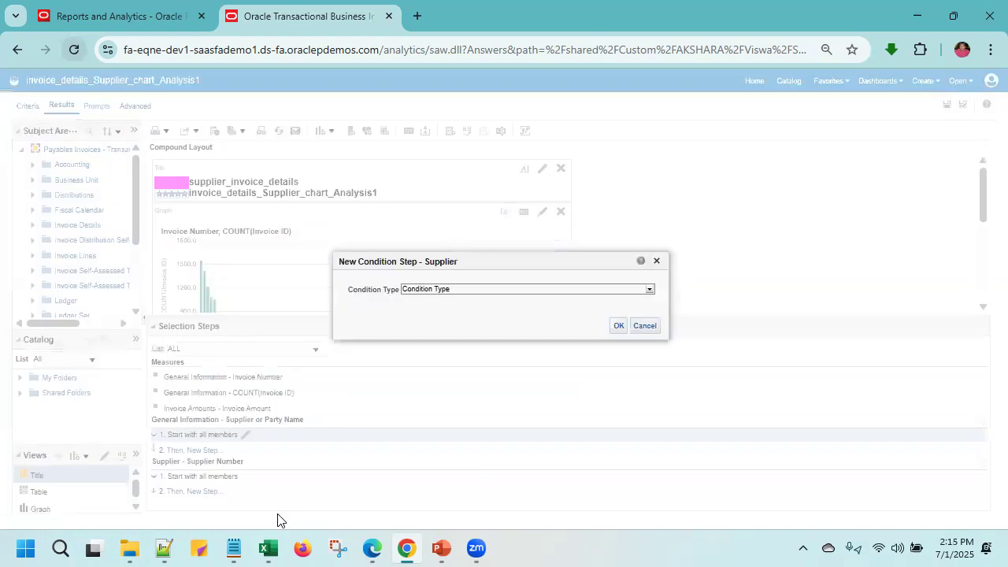
{"action": "left_click", "coordinate": [648, 291]}
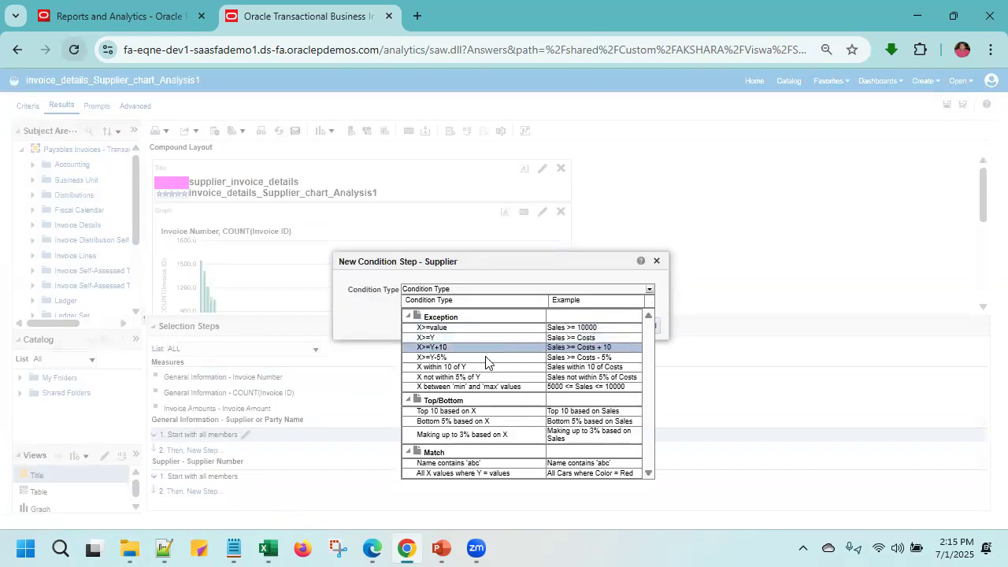
{"action": "left_click", "coordinate": [504, 411]}
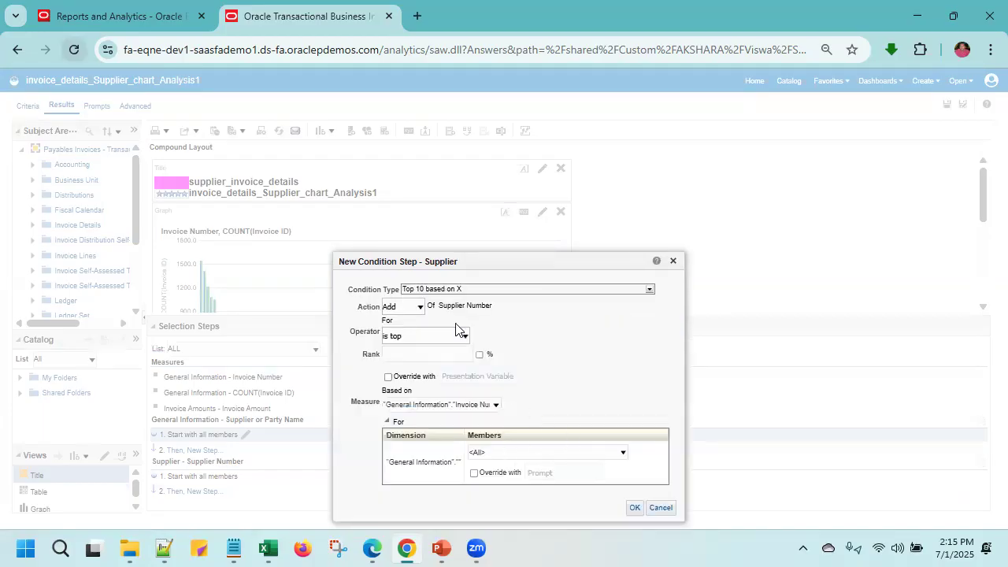
- Set the condition to is top with a rank of 10 percent, based on Invoice Number, and apply it
{"action": "left_click", "coordinate": [461, 335]}
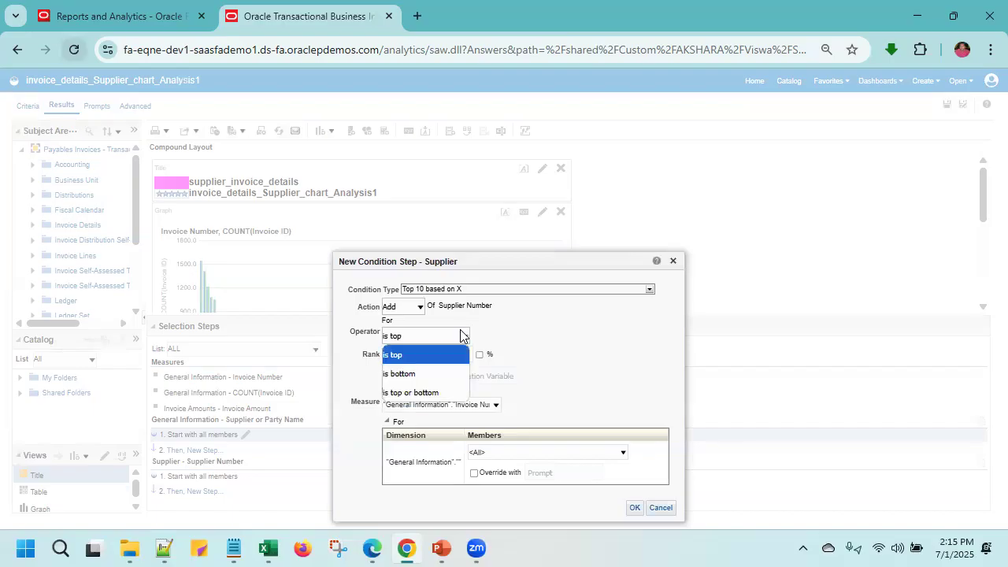
{"action": "left_click", "coordinate": [461, 335]}
{"action": "left_click", "coordinate": [451, 359]}
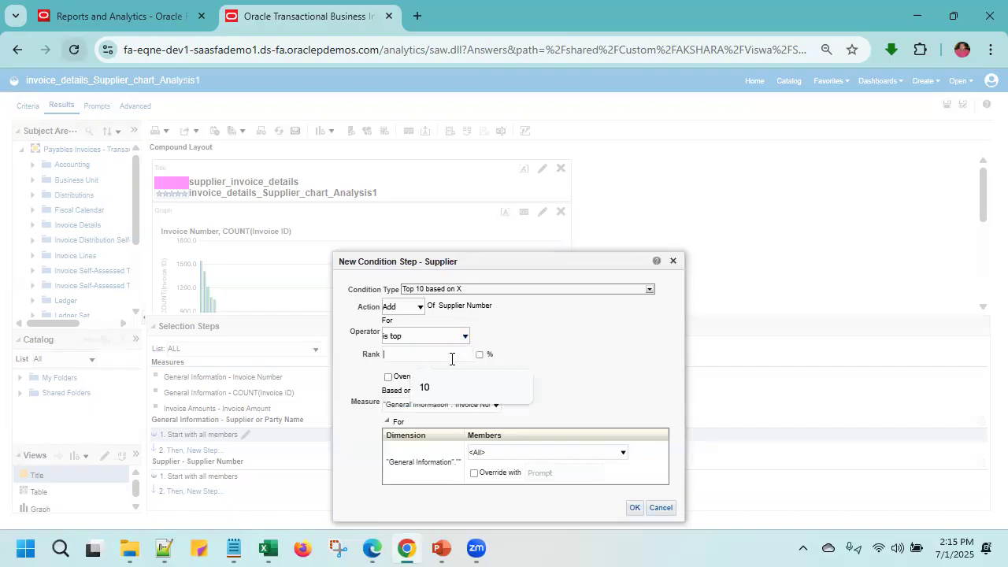
{"action": "type", "text": "10"}
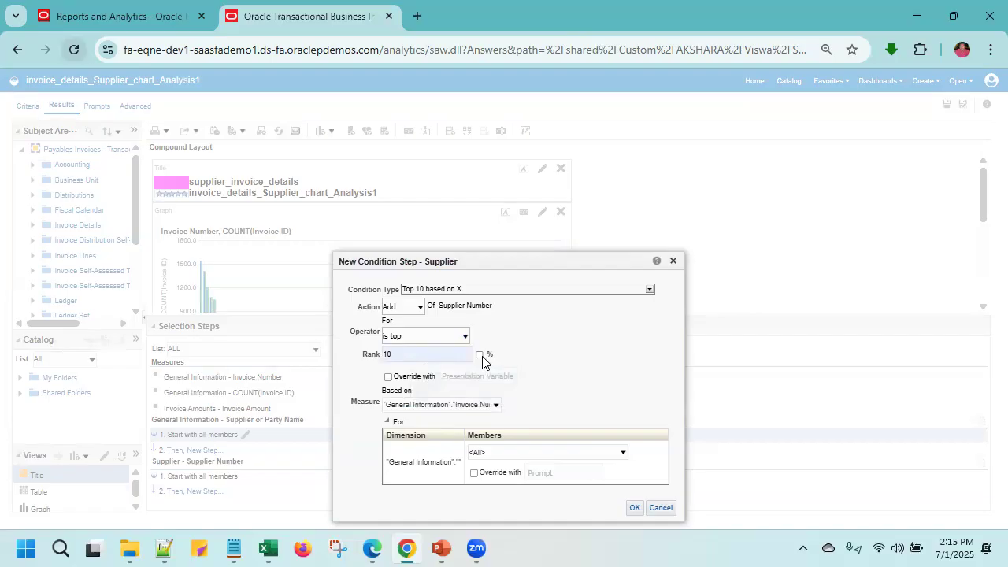
{"action": "left_click", "coordinate": [480, 356]}
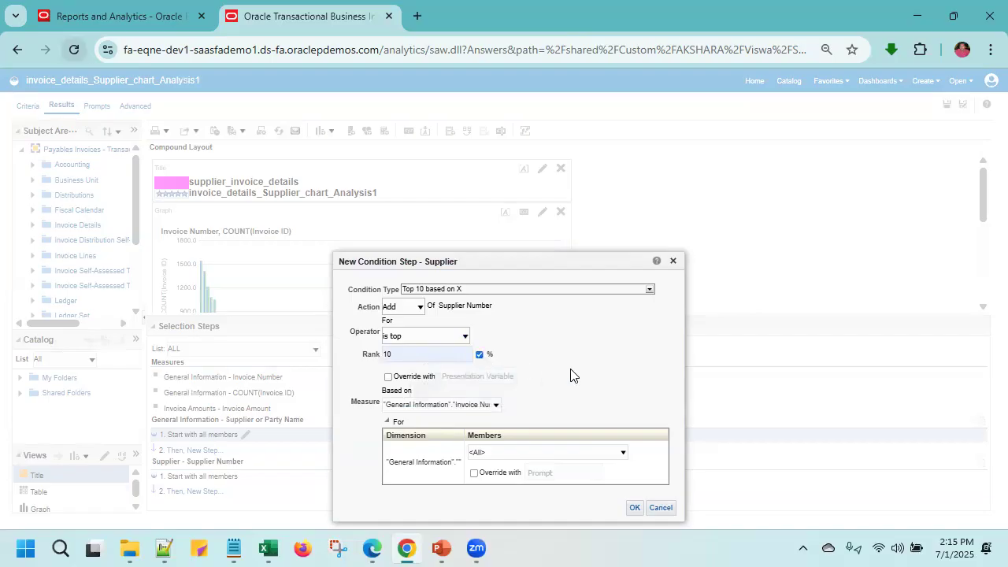
{"action": "left_click", "coordinate": [636, 507]}
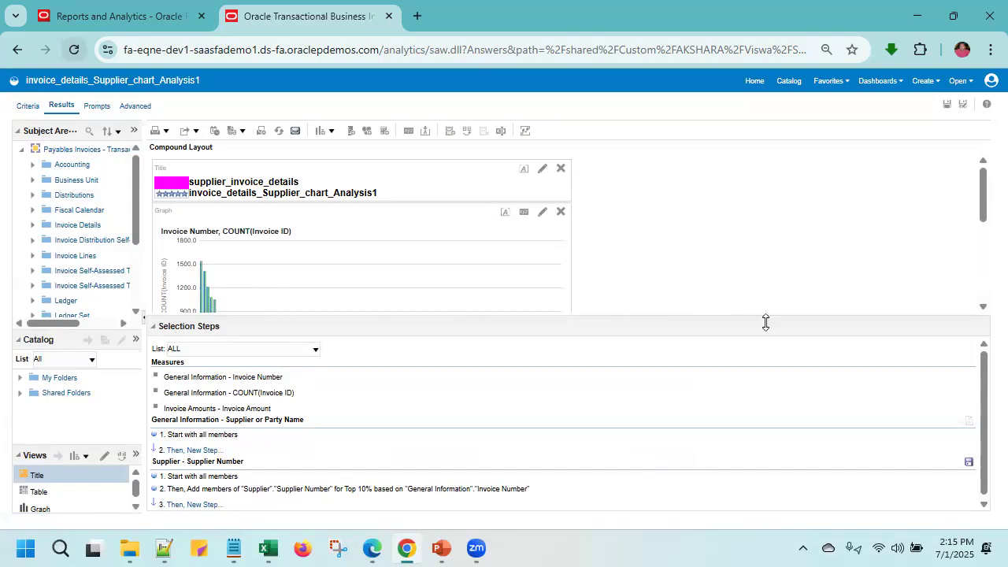
- Collapse the selection steps and save the analysis
{"action": "left_click", "coordinate": [154, 326]}
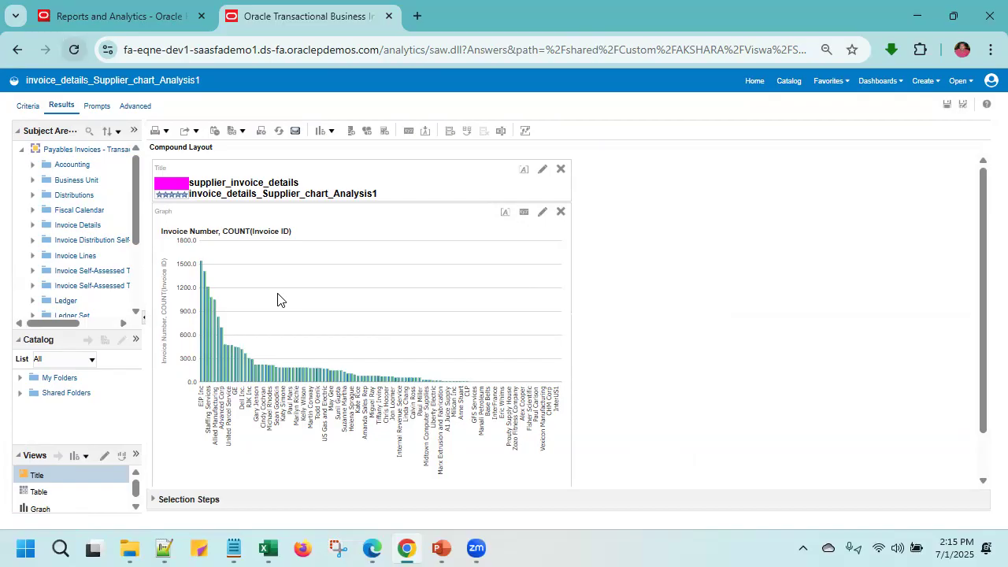
{"action": "left_click", "coordinate": [946, 105]}
{"action": "left_click", "coordinate": [947, 106]}
- Follow the view invoice link from the graph's fourth supplier bar and examine the invoice details
{"action": "mouse_move", "coordinate": [211, 347]}
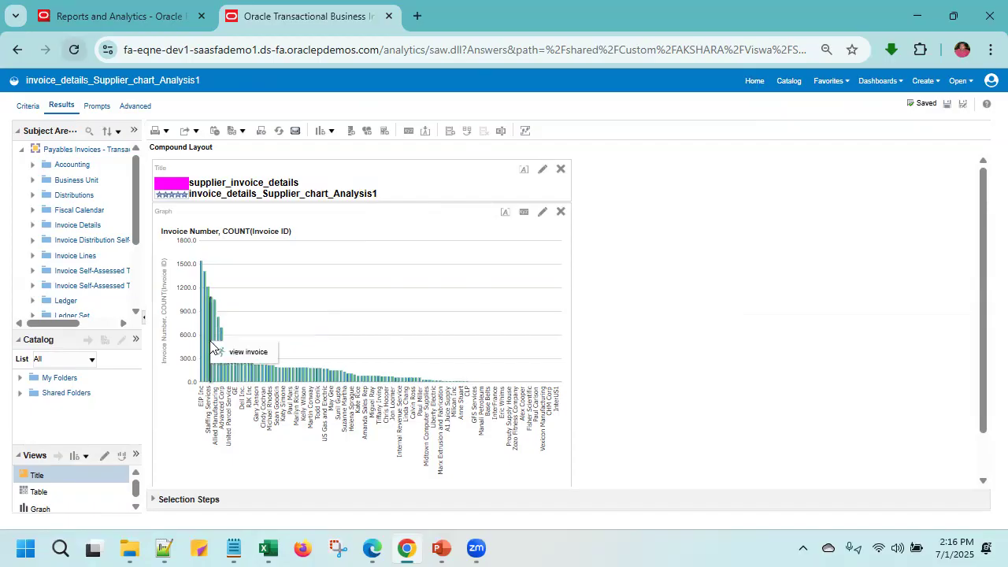
{"action": "left_click", "coordinate": [236, 352]}
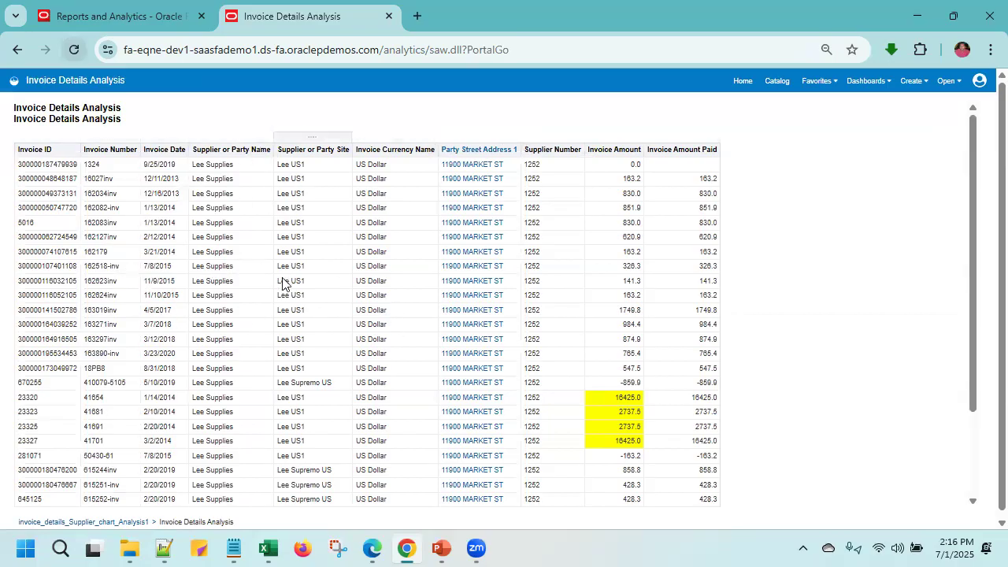
{"action": "scroll", "coordinate": [305, 385], "scroll_direction": "down", "scroll_amount": 3}
{"action": "scroll", "coordinate": [288, 254], "scroll_direction": "up", "scroll_amount": 3}
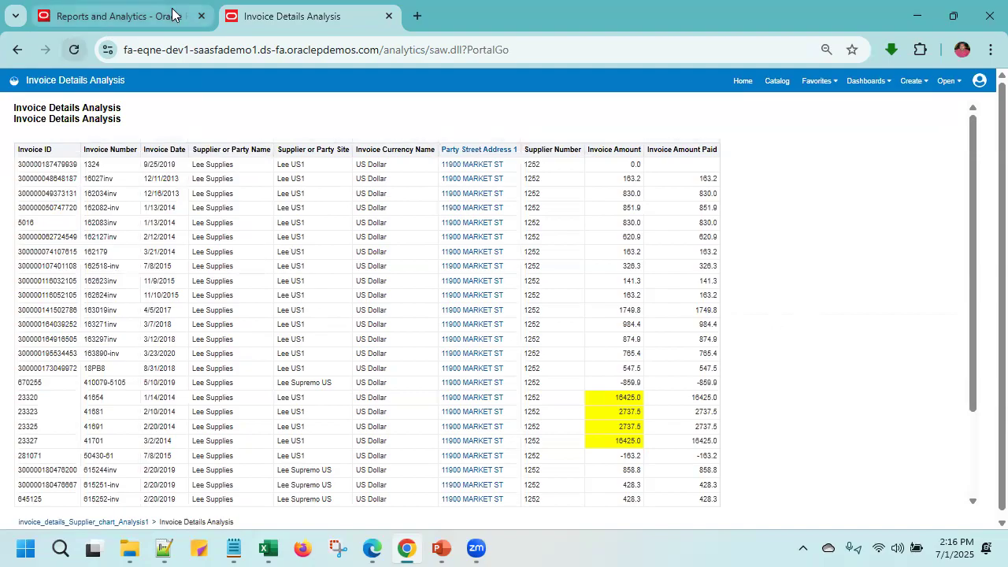
- Return to the catalog and open invoice_details_Supplier_chart_Analysis1 for editing
{"action": "left_click", "coordinate": [777, 78]}
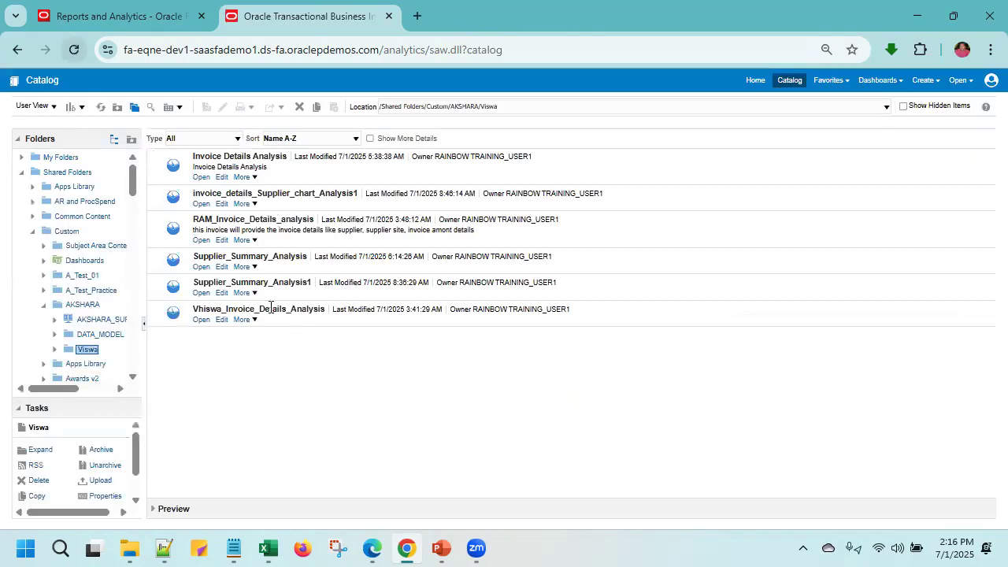
{"action": "left_click", "coordinate": [260, 202]}
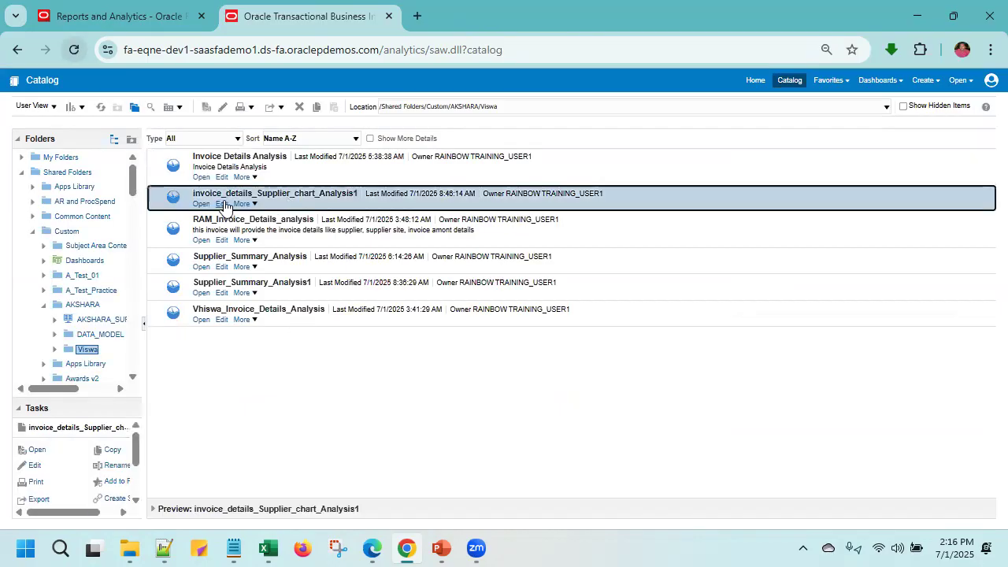
{"action": "left_click", "coordinate": [221, 203]}
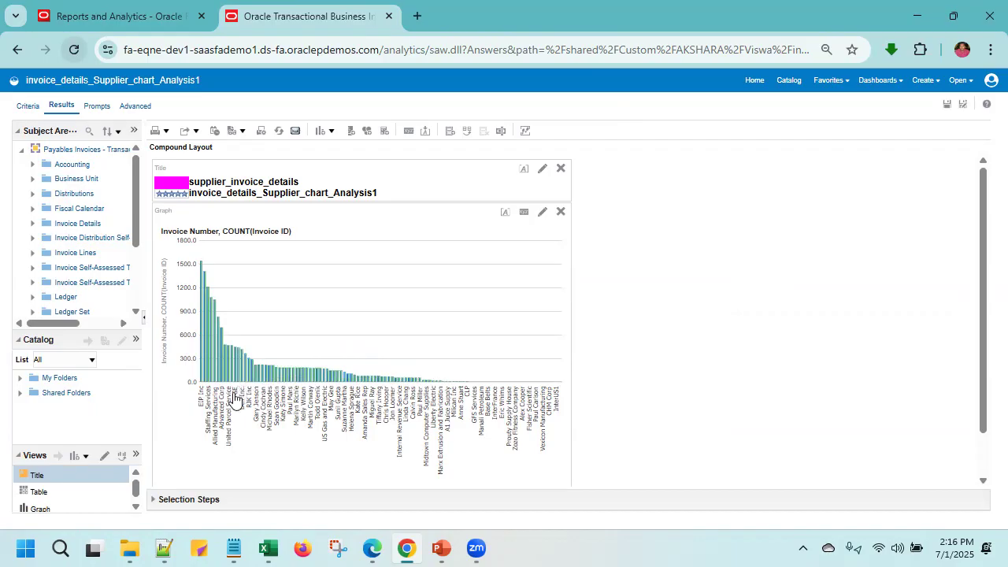
- Follow the view invoice link from the Dell Inc. bar, examine its invoice rows, and return to the catalog
{"action": "mouse_move", "coordinate": [243, 386]}
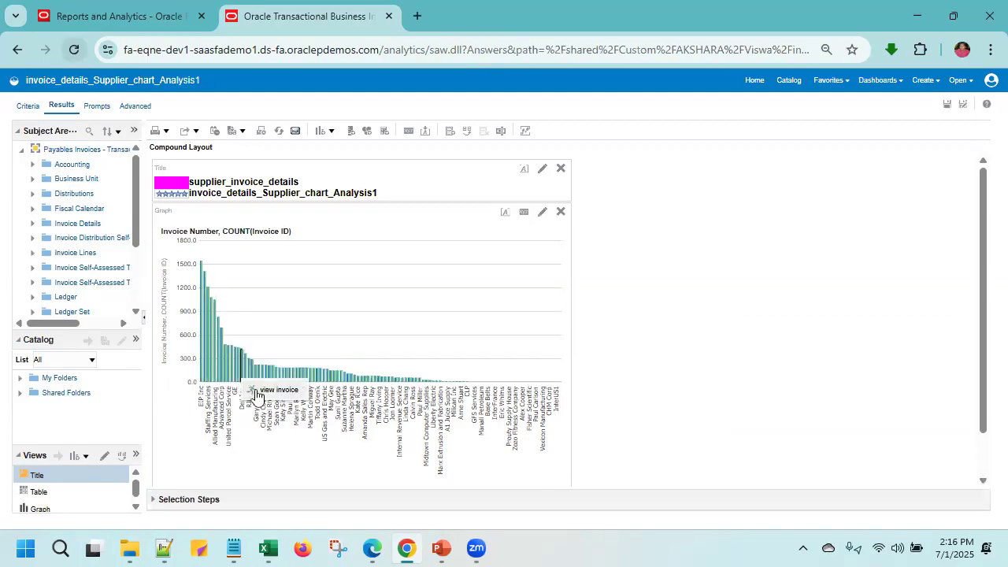
{"action": "left_click", "coordinate": [246, 403]}
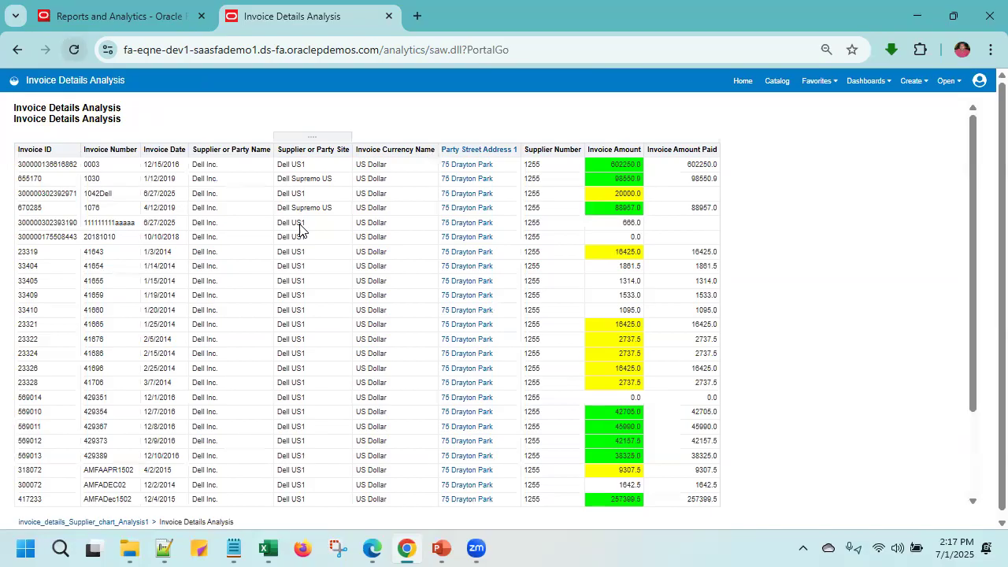
{"action": "scroll", "coordinate": [304, 386], "scroll_direction": "down", "scroll_amount": 3}
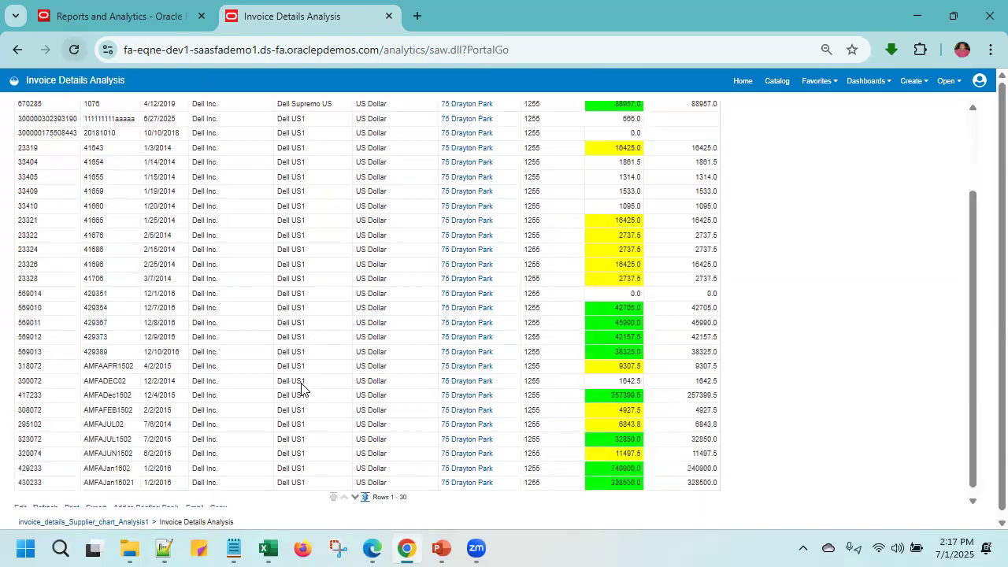
{"action": "scroll", "coordinate": [302, 386], "scroll_direction": "up", "scroll_amount": 4}
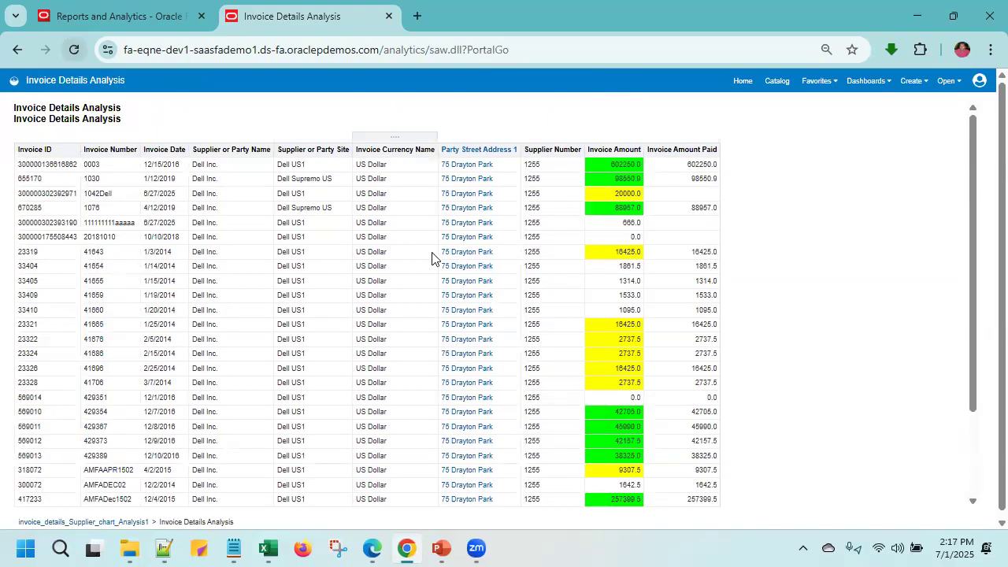
{"action": "left_click", "coordinate": [784, 82]}
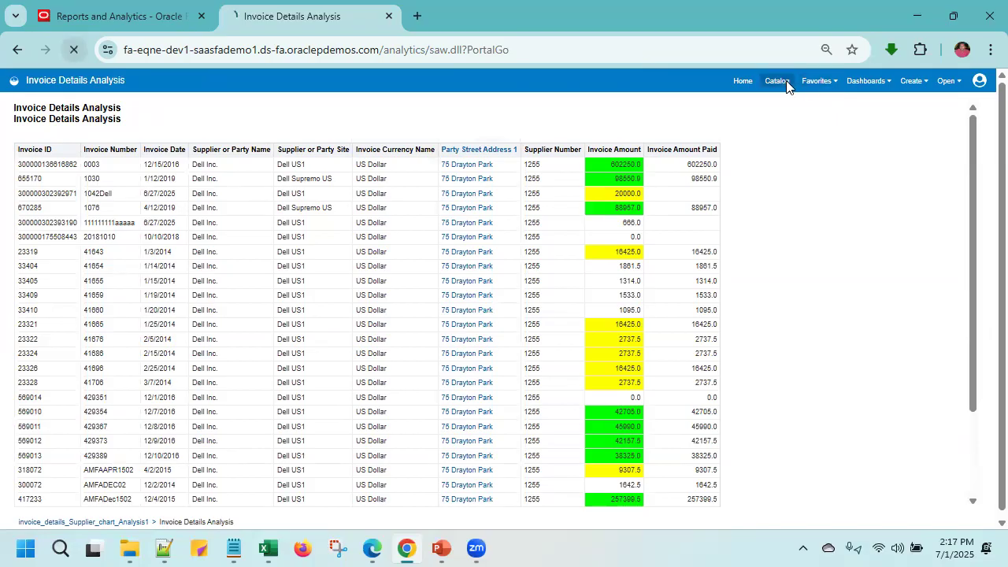